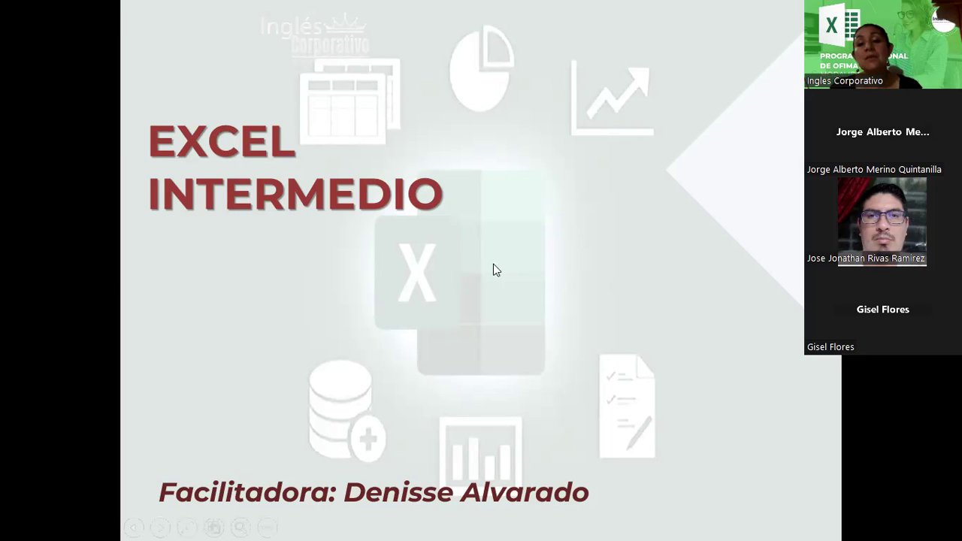
# - Advance the slideshow from the EXCEL INTERMEDIO title slide to the Objetivo slide
pyautogui.click(528, 248)
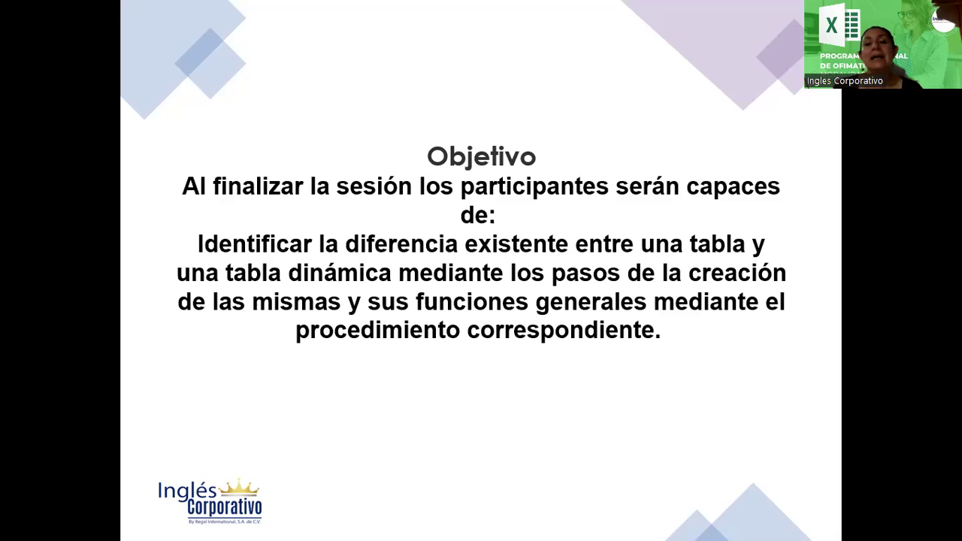
# - Advance to the Tabla Dinámica slide with the pivot table definition
pyautogui.click(625, 223)
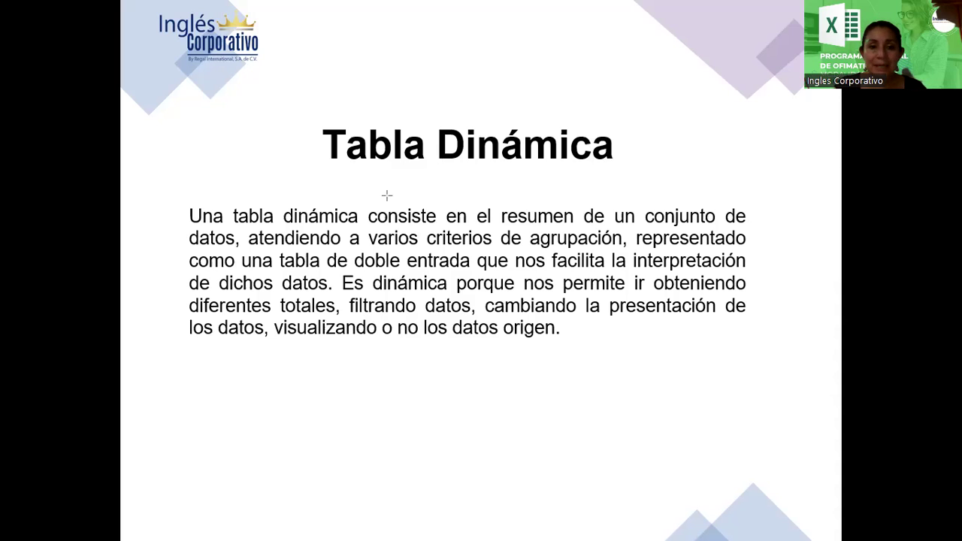
# - Frame 'consiste en el resumen de un conjunto de' and 'datos,' with red ink boxes
pyautogui.moveTo(361, 198)
pyautogui.mouseDown()
pyautogui.moveTo(579, 255)
pyautogui.moveTo(740, 218)
pyautogui.mouseUp()
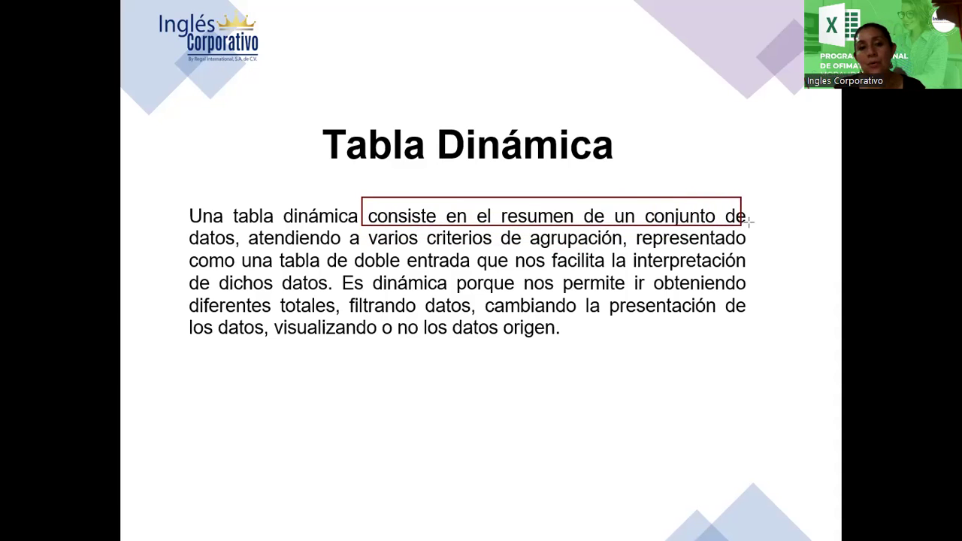
pyautogui.moveTo(740, 218); pyautogui.dragTo(750, 226)
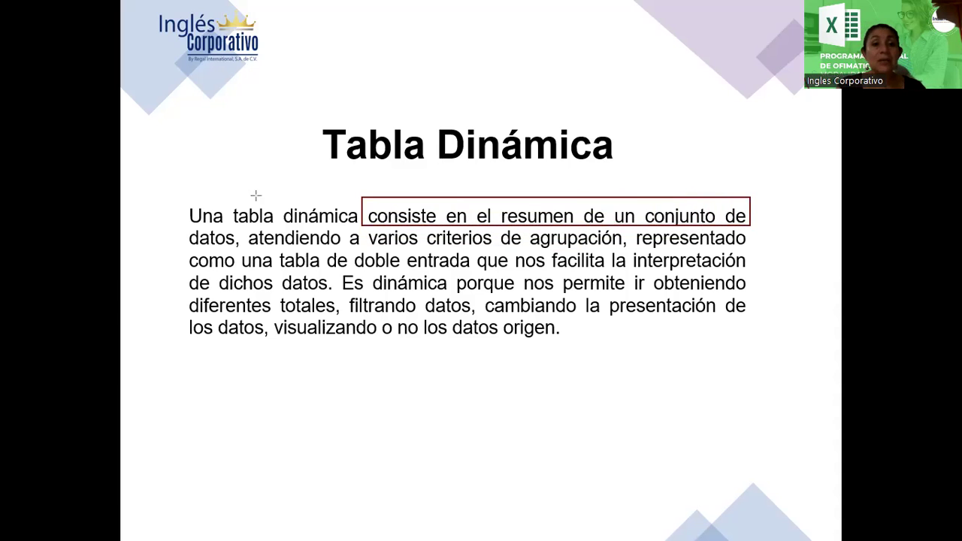
pyautogui.moveTo(175, 229); pyautogui.dragTo(241, 251)
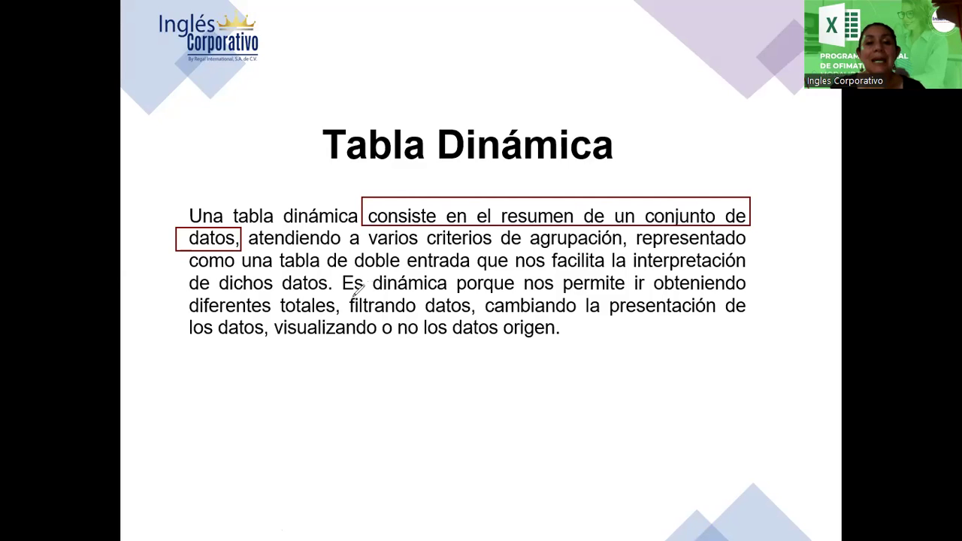
# - Underline 'Es dinámica porque' and the following line in yellow ink
pyautogui.moveTo(348, 290); pyautogui.dragTo(742, 280)
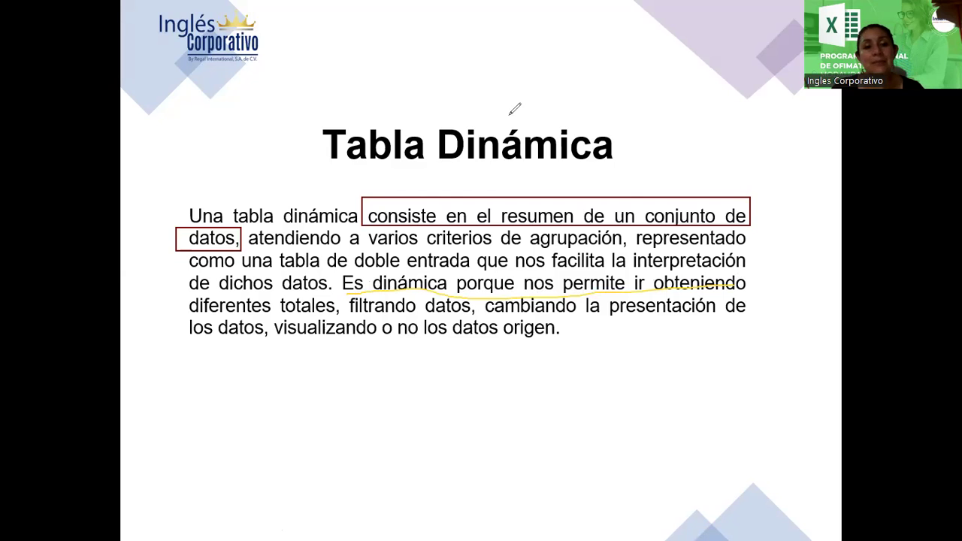
pyautogui.moveTo(189, 314)
pyautogui.mouseDown()
pyautogui.moveTo(466, 307)
pyautogui.moveTo(582, 319)
pyautogui.moveTo(741, 306)
pyautogui.mouseUp()
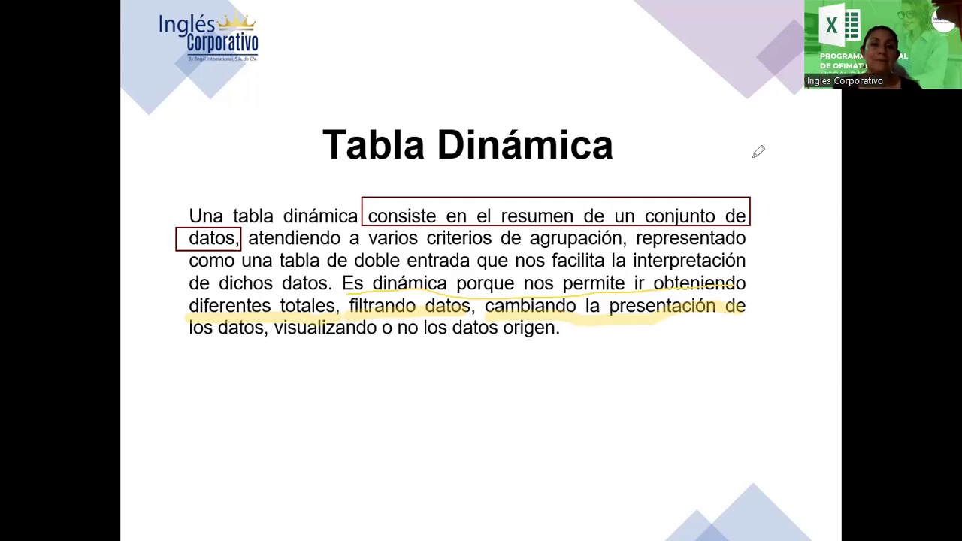
# - Erase the ink marks and move on to the Crear tabla dinámica slide
pyautogui.press('e')
pyautogui.press('Right')
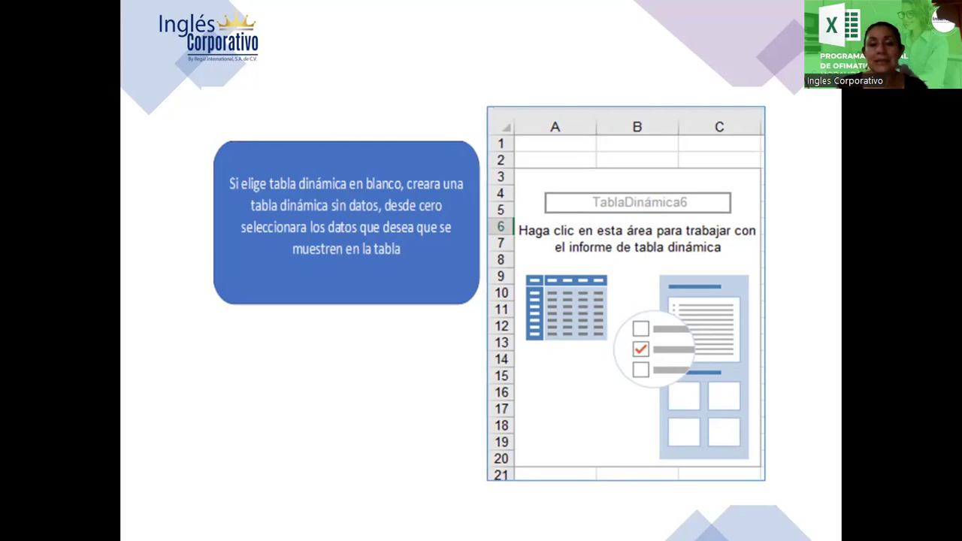
# - Advance to the Desarrollo de Ejercicios slide
pyautogui.click(548, 258)
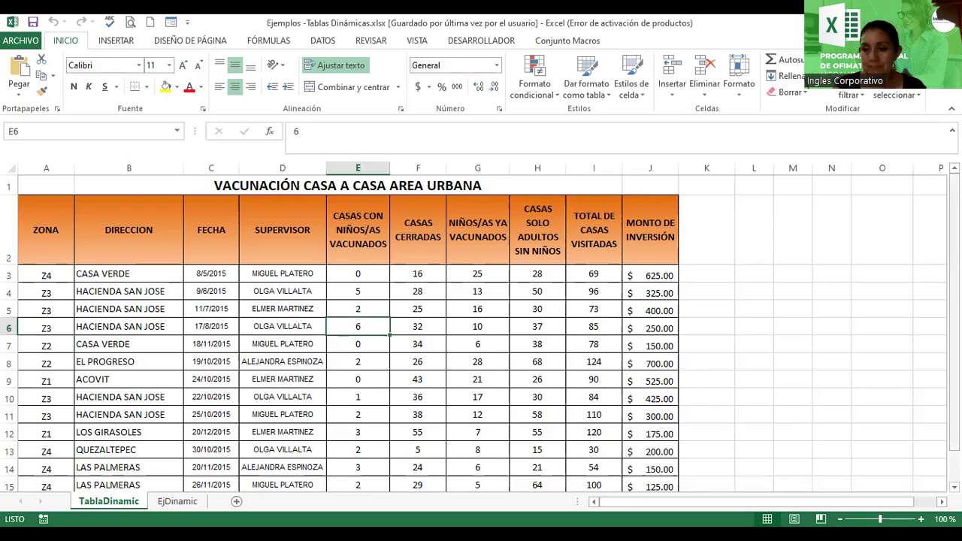
pyautogui.moveTo(954, 357); pyautogui.dragTo(953, 386)
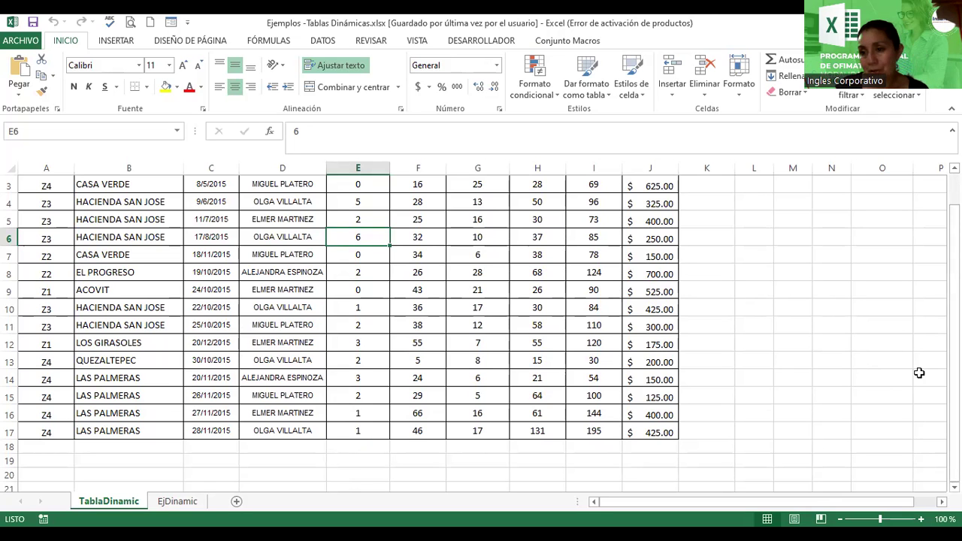
pyautogui.moveTo(954, 315); pyautogui.dragTo(953, 297)
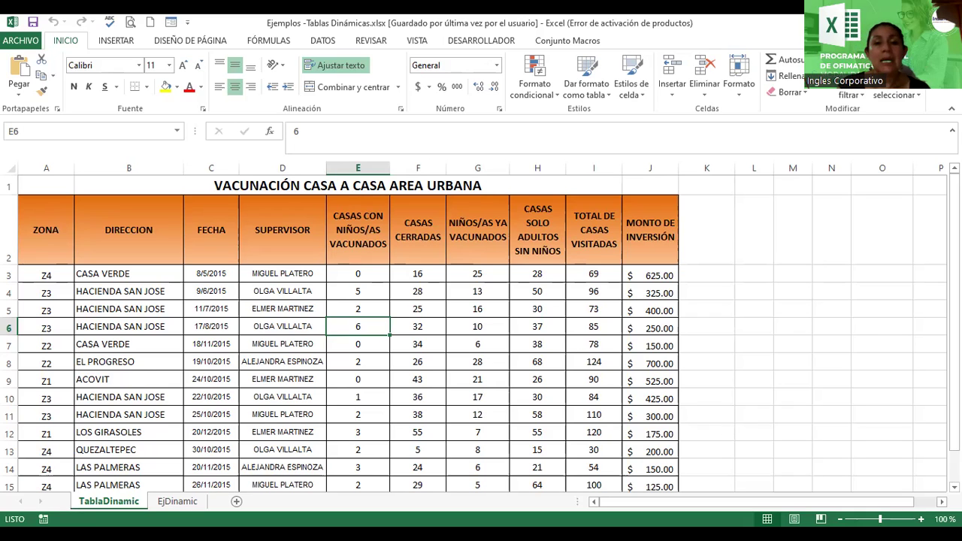
pyautogui.click(284, 307)
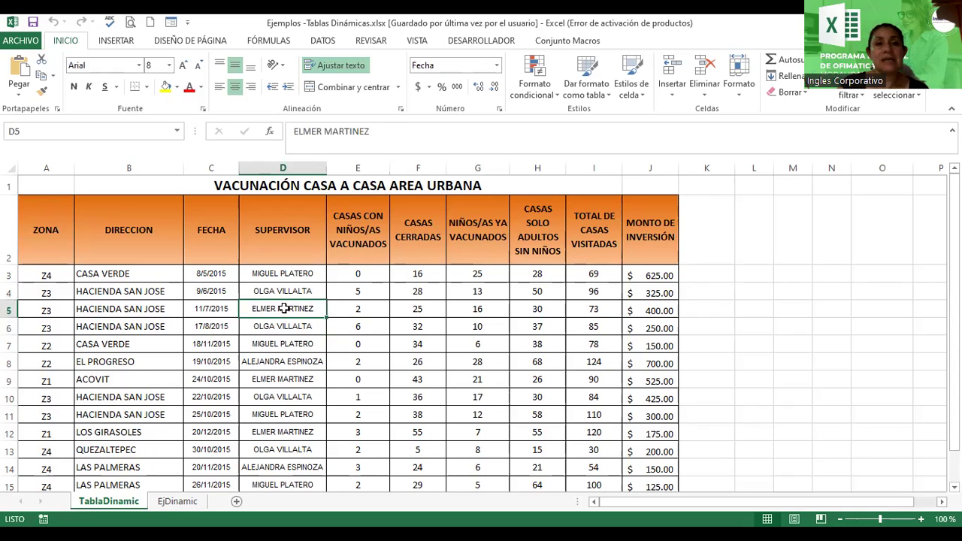
# - Open Tablas dinámicas recomendadas from the INSERTAR tab for the vaccination data
pyautogui.click(110, 41)
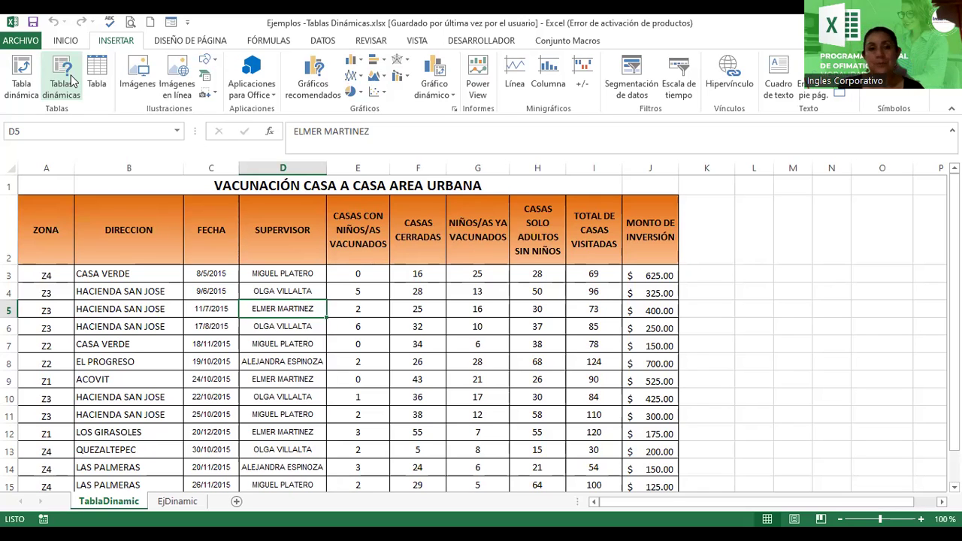
pyautogui.click(71, 78)
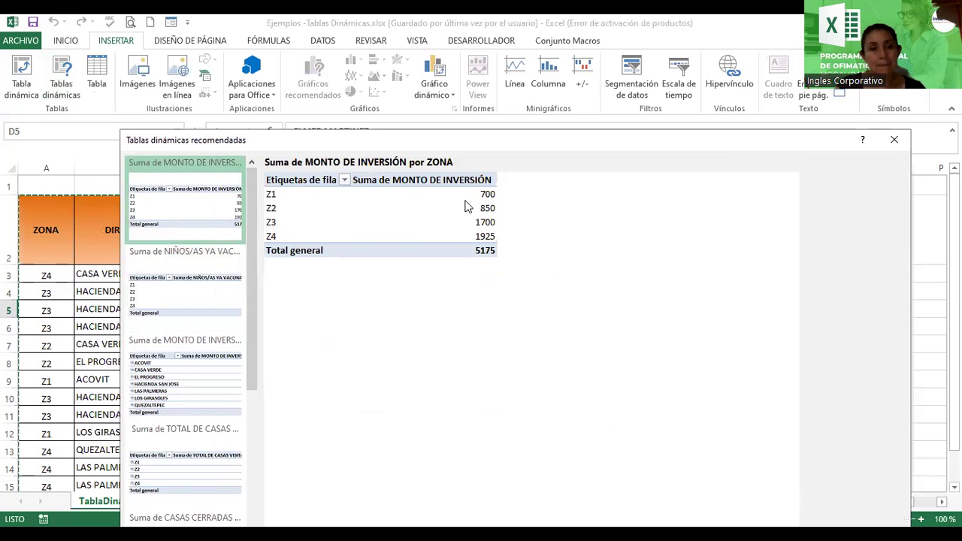
# - Preview recommendations: NIÑOS/AS YA VACUNADOS by zone, MONTO by DIRECCION, visited and closed houses
pyautogui.click(169, 295)
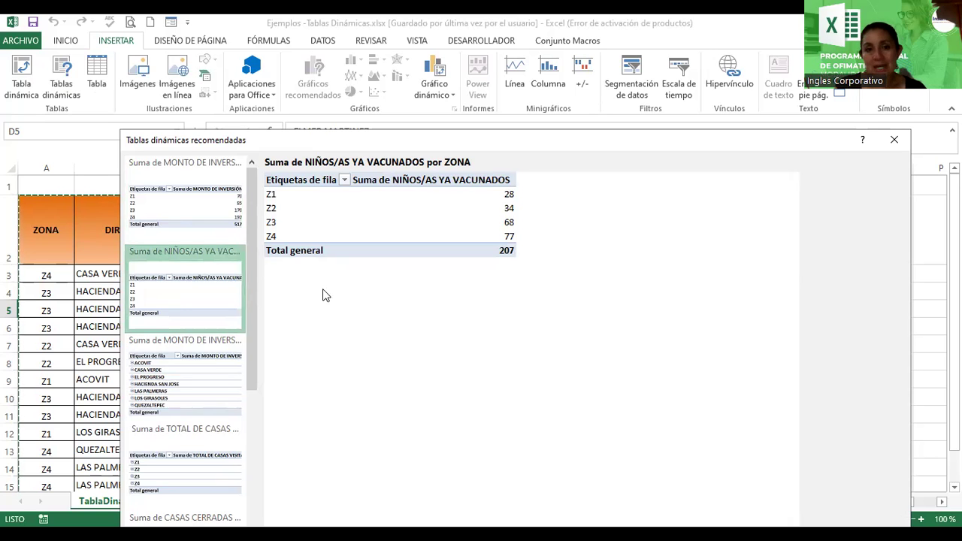
pyautogui.click(200, 354)
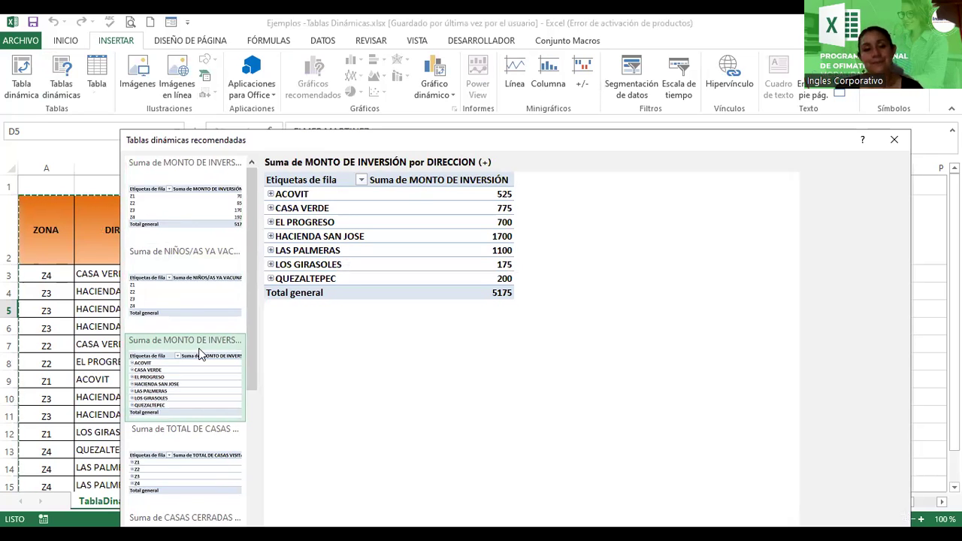
pyautogui.click(199, 362)
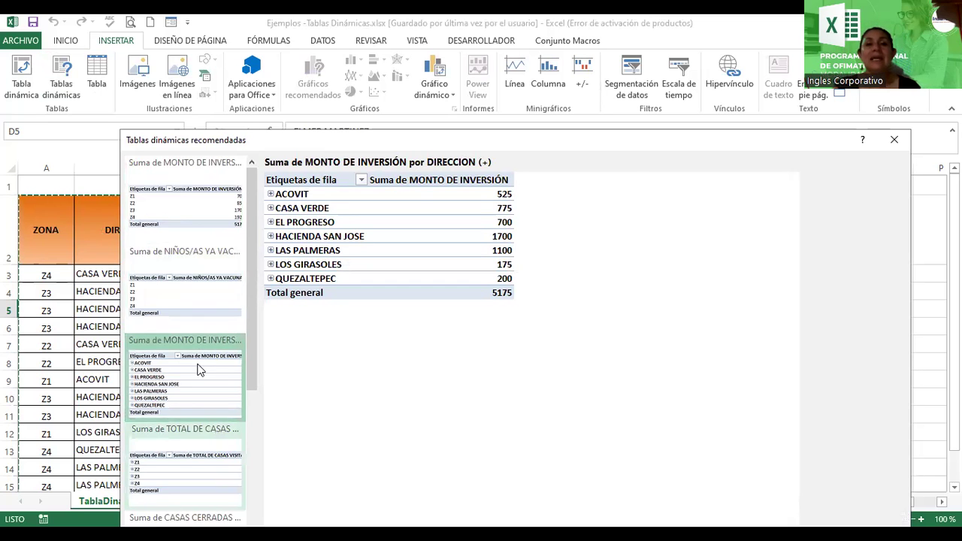
pyautogui.press('Down')
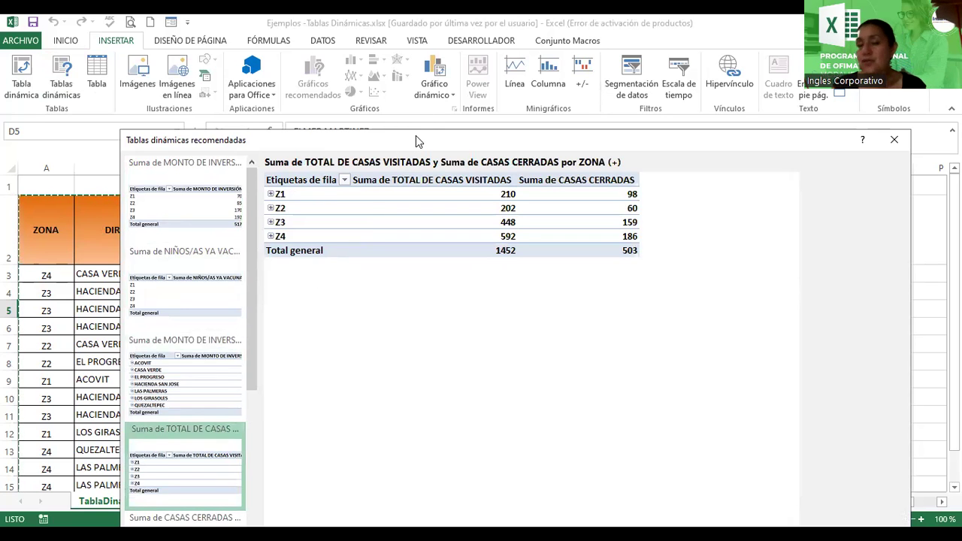
# - Move the dialog higher and select Suma de MONTO DE INVERSIÓN por DIRECCION
pyautogui.moveTo(418, 141); pyautogui.dragTo(410, 50)
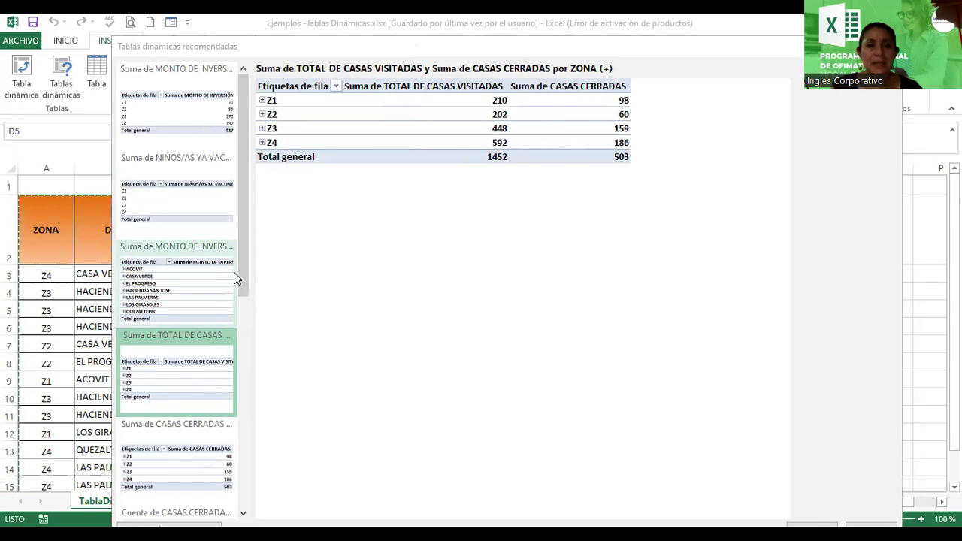
pyautogui.moveTo(242, 256); pyautogui.dragTo(240, 253)
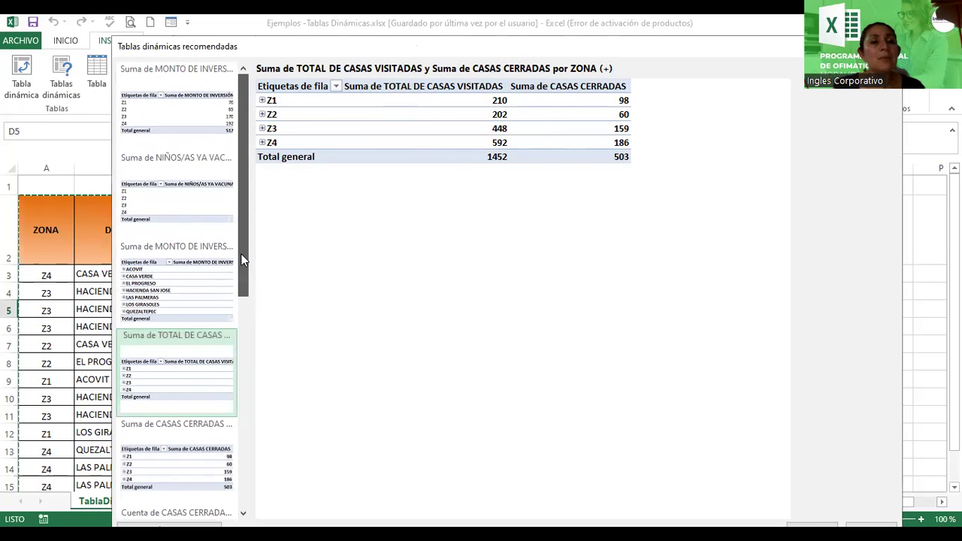
pyautogui.click(197, 266)
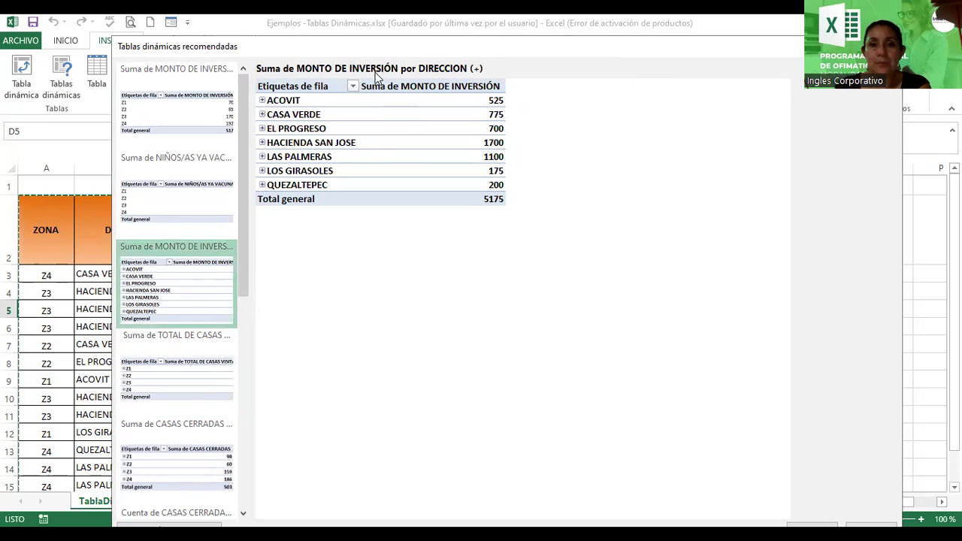
# - Insert the MONTO DE INVERSIÓN by DIRECCION pivot table and rename its sheet 'TD Ejempl'
pyautogui.doubleClick(204, 271)
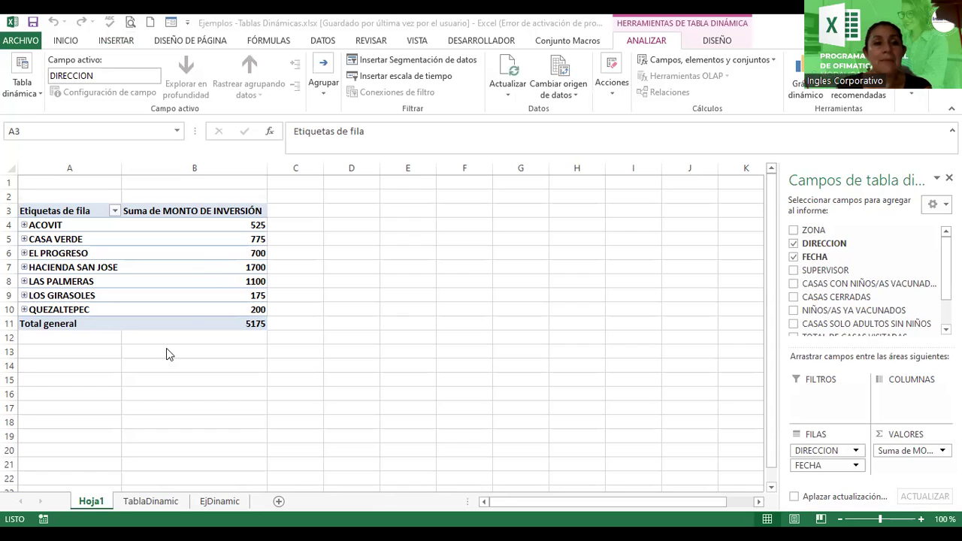
pyautogui.doubleClick(92, 501)
pyautogui.write('TD')
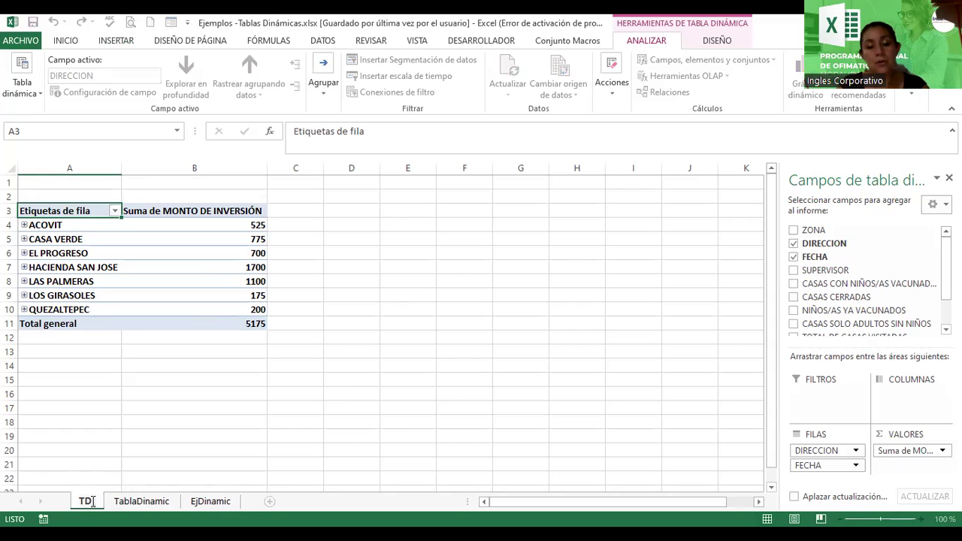
pyautogui.write(' Ejempl')
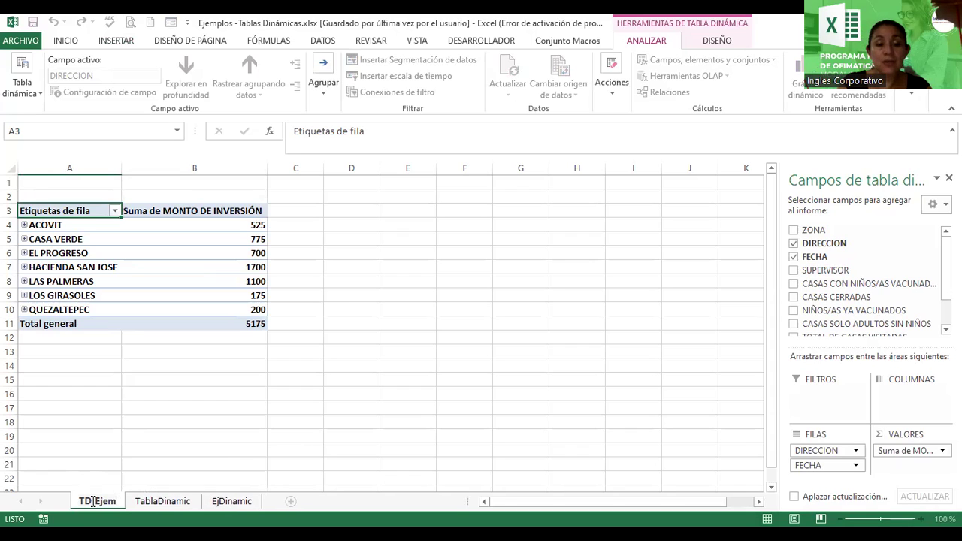
# - Rename the Hoja1 sheet tab to TD_Ejemplo
pyautogui.write('p')
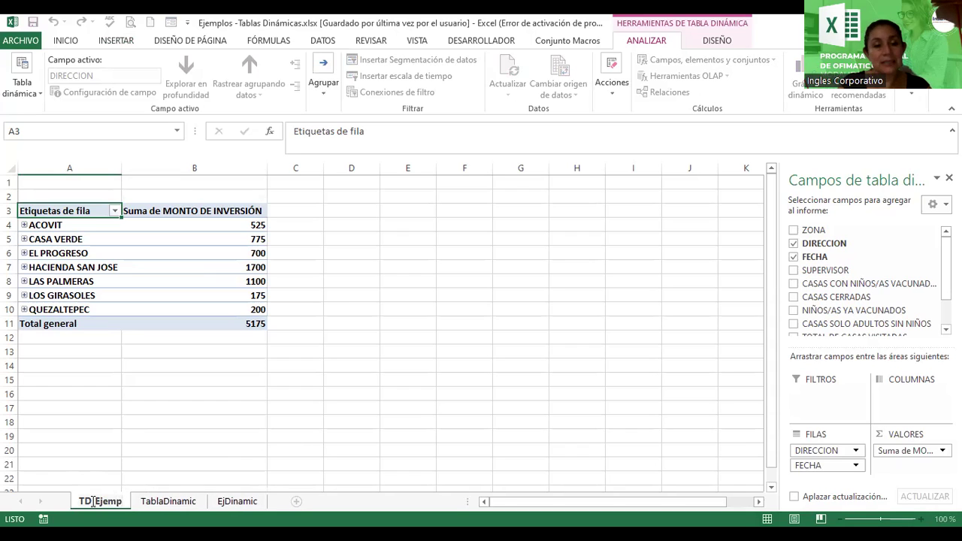
pyautogui.write('lo')
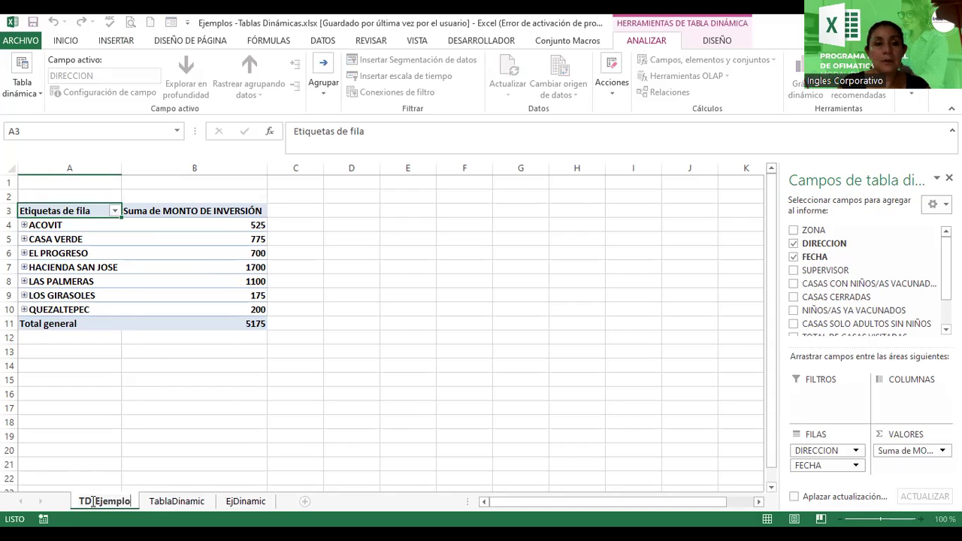
pyautogui.click(92, 502)
pyautogui.write('_')
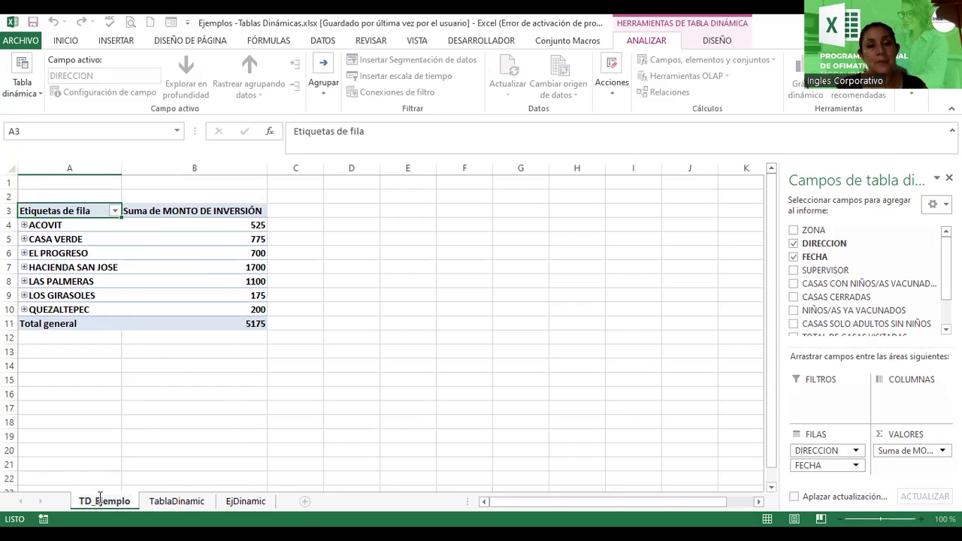
pyautogui.press('Return')
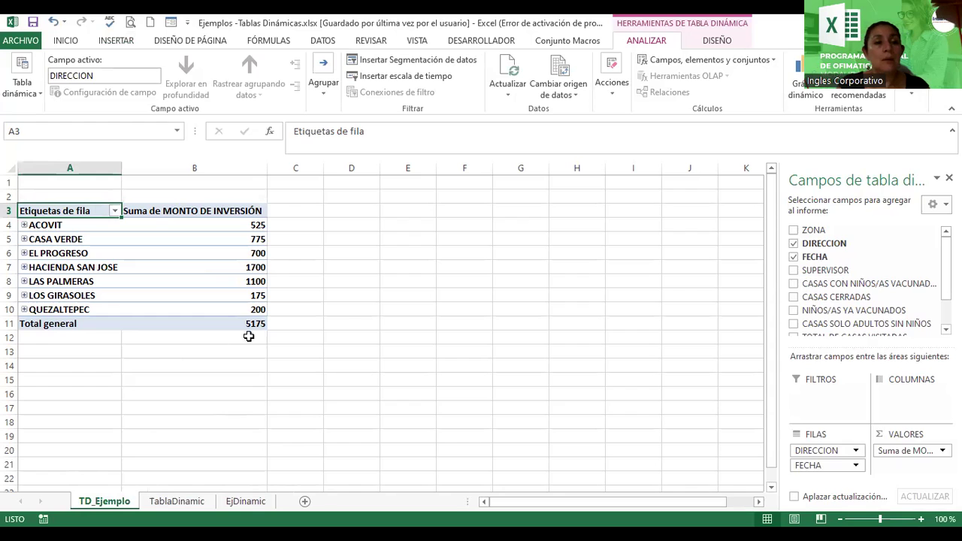
# - Enter the title 'TD_Tota de Monto de Inversión por Zona' in cell A1
pyautogui.click(44, 183)
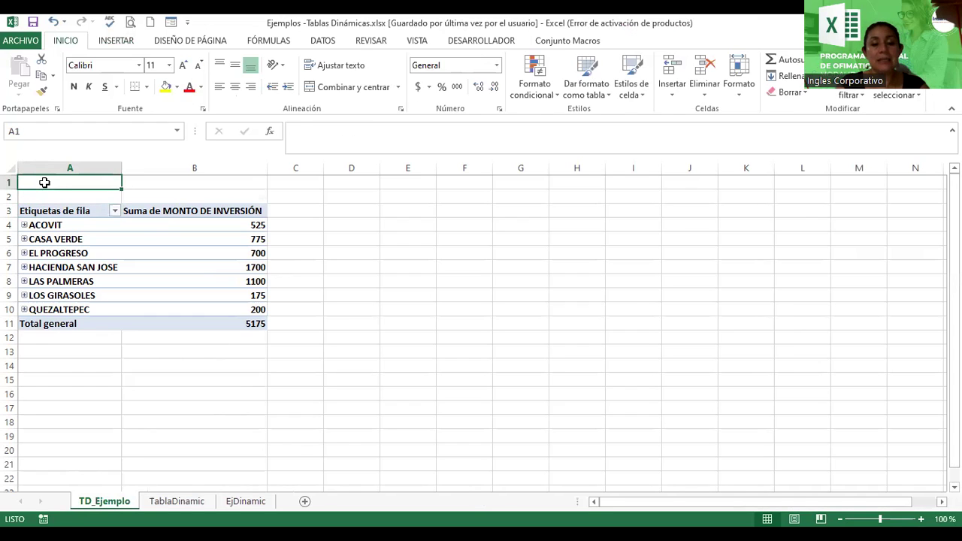
pyautogui.write('TD_')
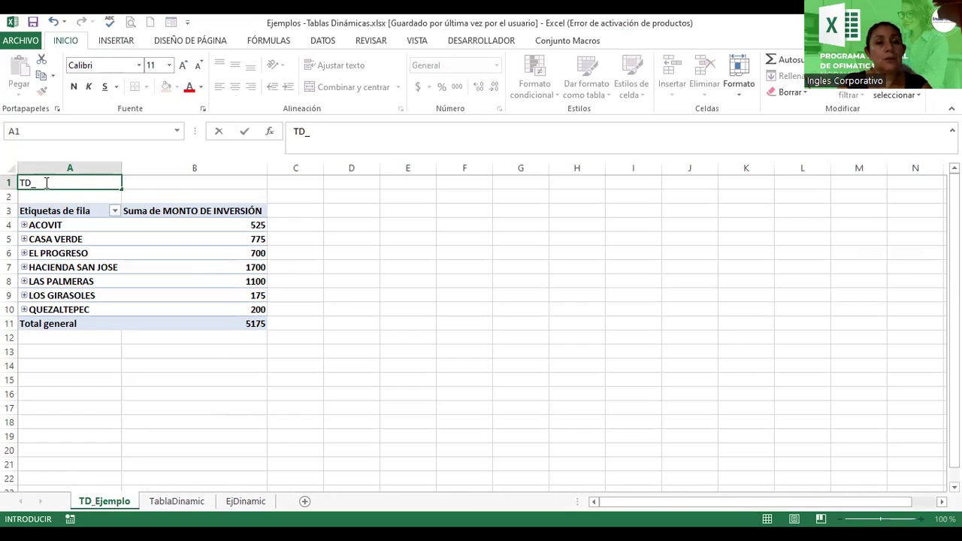
pyautogui.write('Tota de')
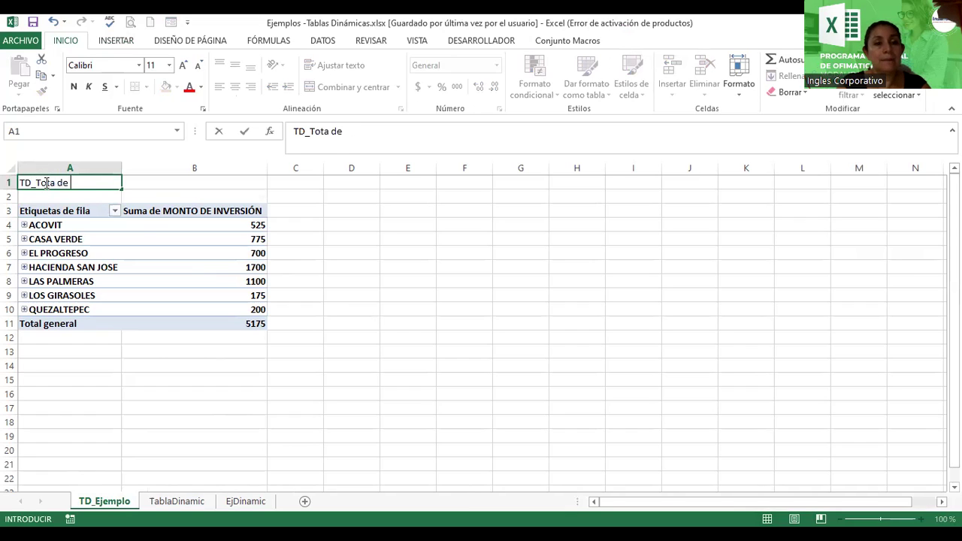
pyautogui.write(' Monto de iv')
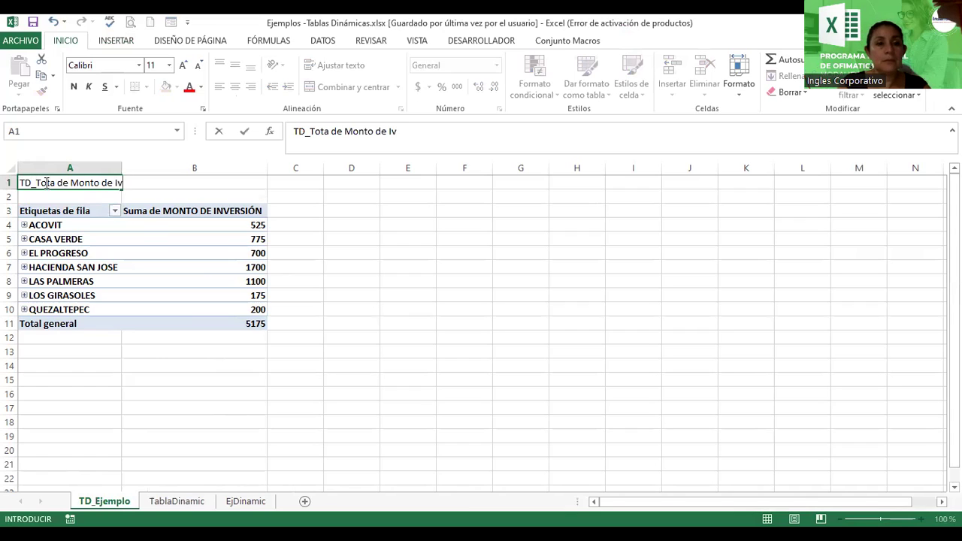
pyautogui.write('versión porZona')
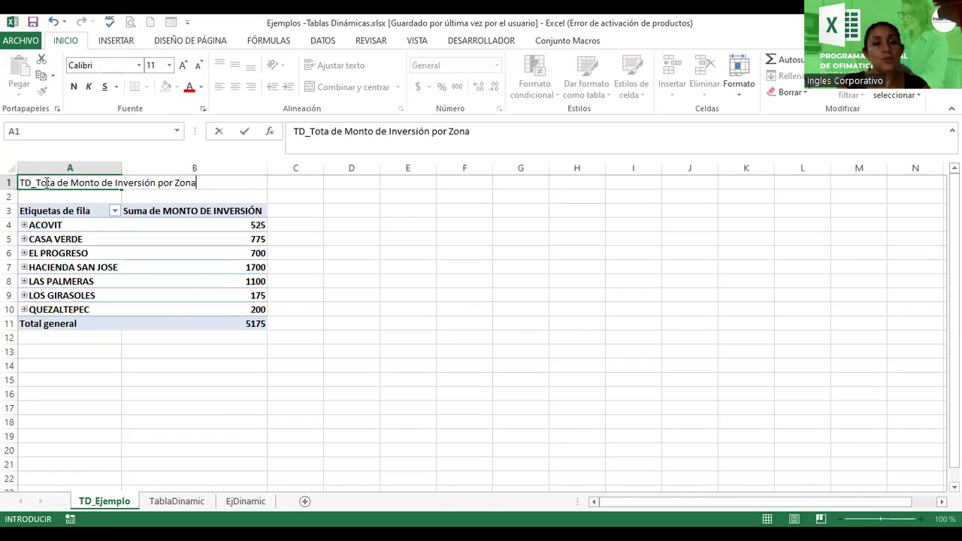
pyautogui.press('Return')
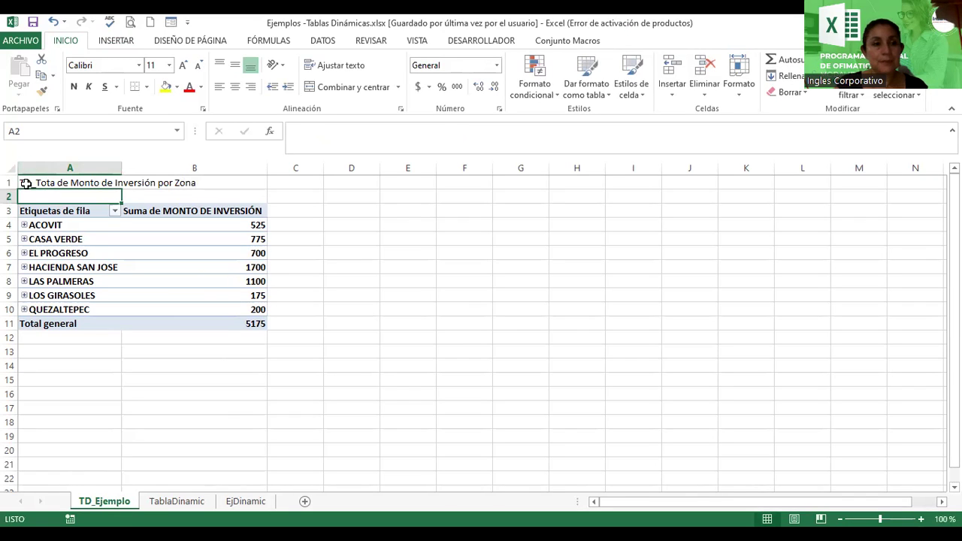
pyautogui.click(26, 182)
# - Merge the title across A1:B1, centred horizontally and vertically, with font size 16
pyautogui.moveTo(84, 180); pyautogui.dragTo(188, 181)
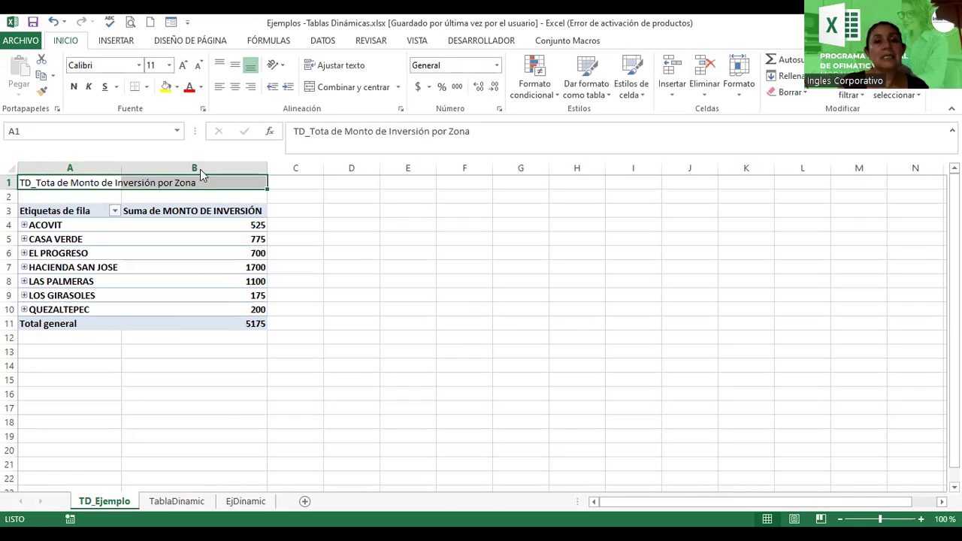
pyautogui.click(236, 87)
pyautogui.click(184, 66)
pyautogui.click(184, 65)
pyautogui.click(184, 65)
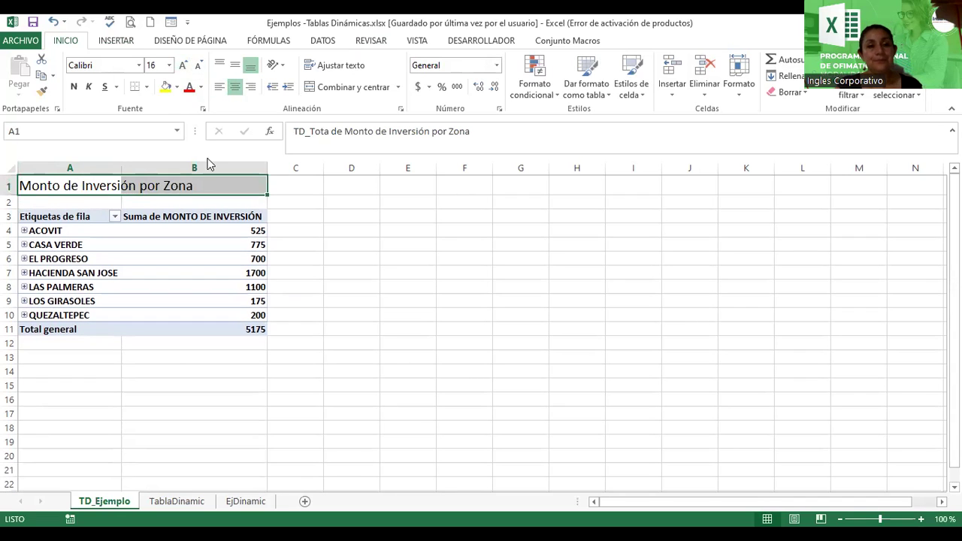
pyautogui.click(237, 69)
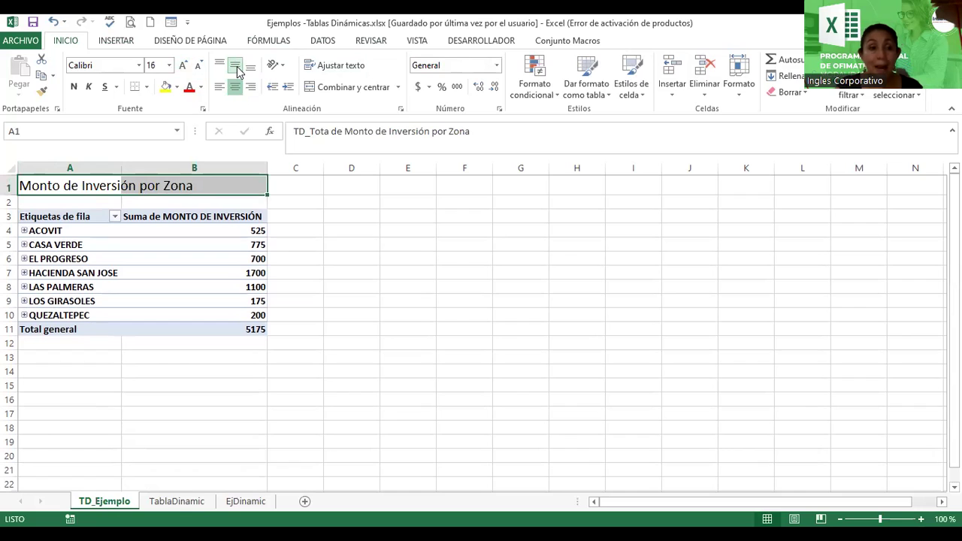
pyautogui.click(333, 87)
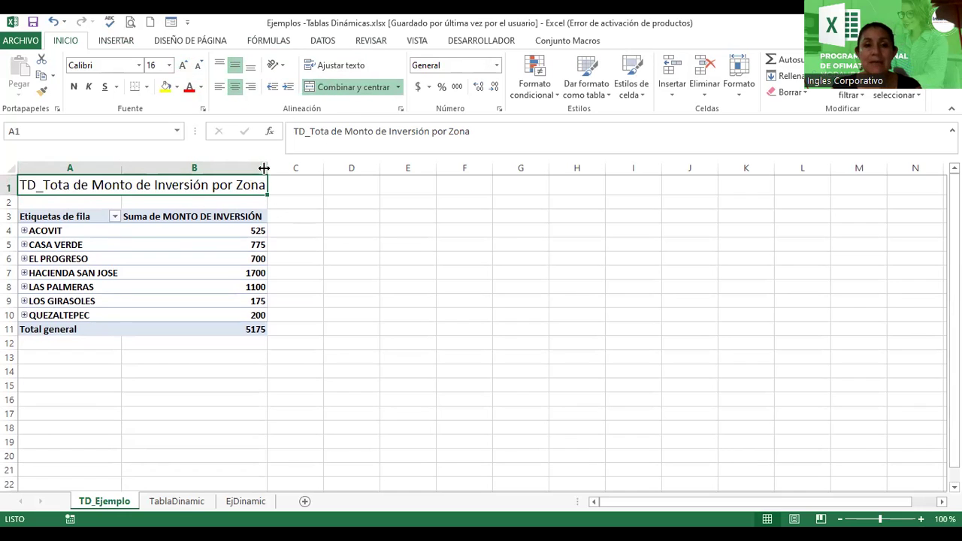
# - Widen columns A and B to fit the title and pivot labels, and show the field list
pyautogui.moveTo(263, 168); pyautogui.dragTo(308, 169)
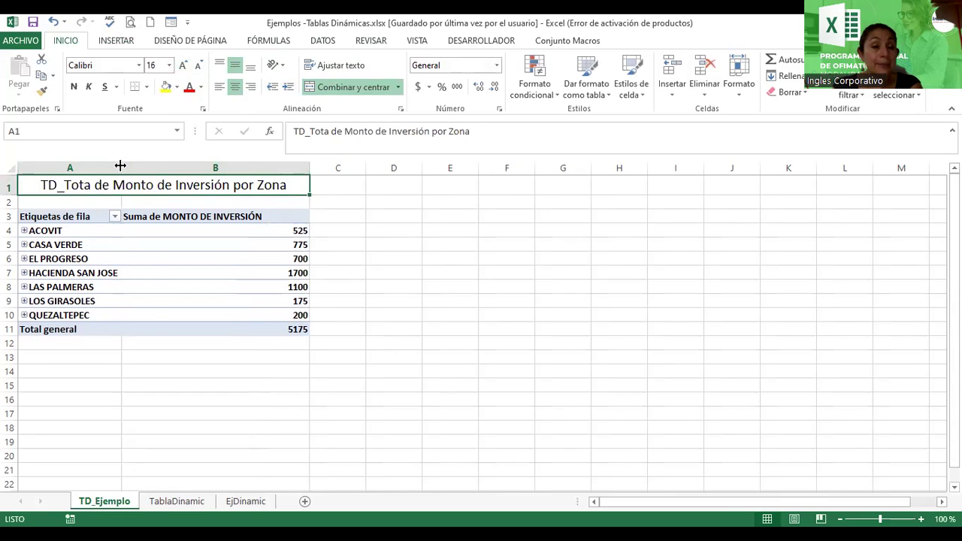
pyautogui.moveTo(120, 165); pyautogui.dragTo(154, 168)
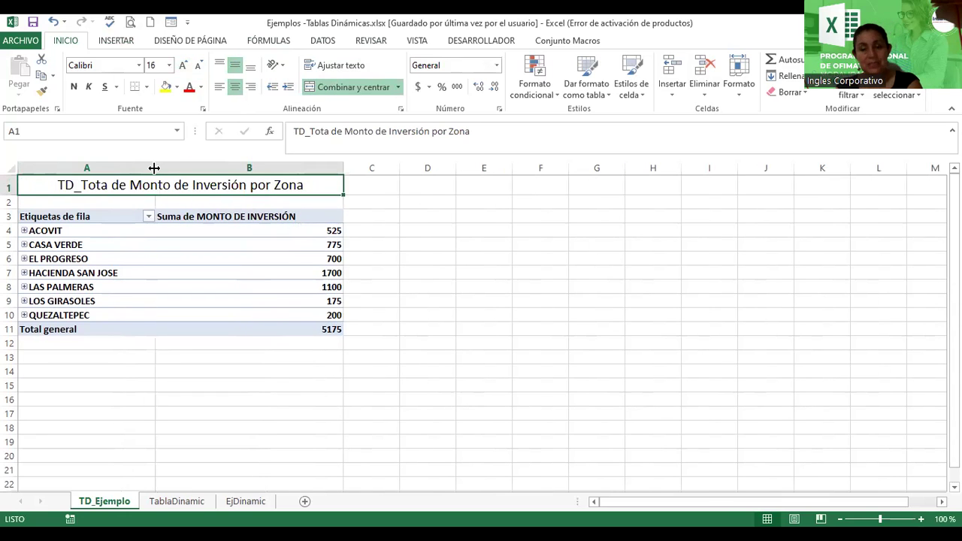
pyautogui.click(203, 286)
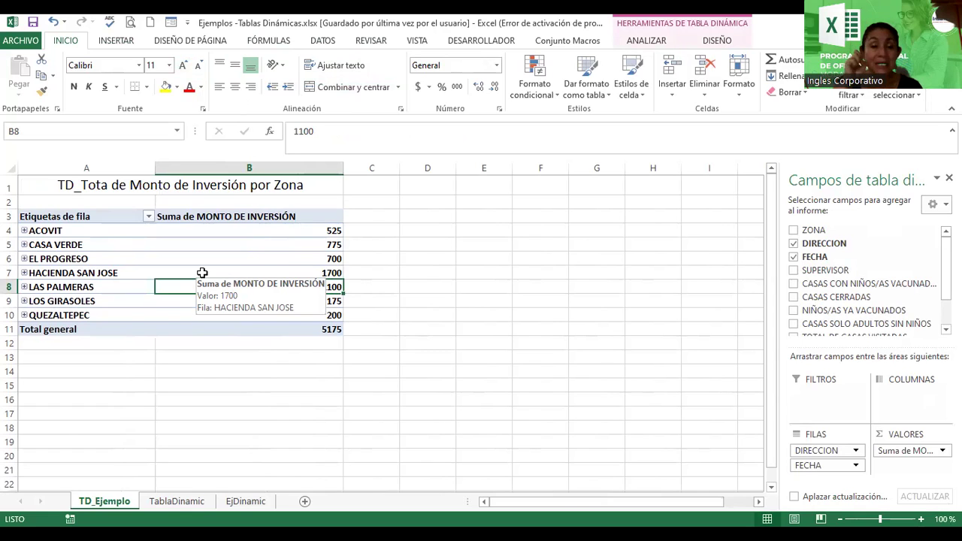
pyautogui.moveTo(201, 273)
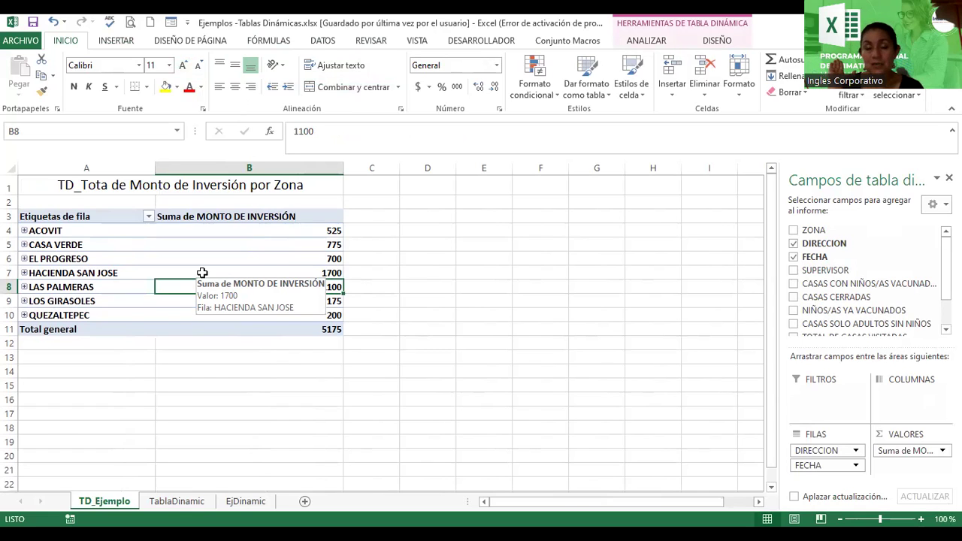
# - Drag the PivotTable Fields pane's left edge leftward to widen it
pyautogui.click(244, 258)
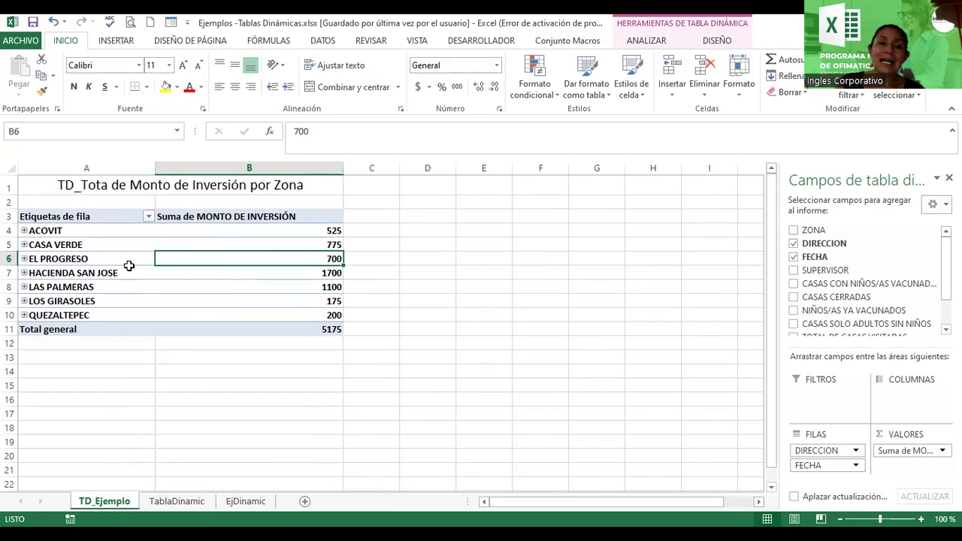
pyautogui.moveTo(129, 267); pyautogui.dragTo(128, 262)
pyautogui.click(170, 272)
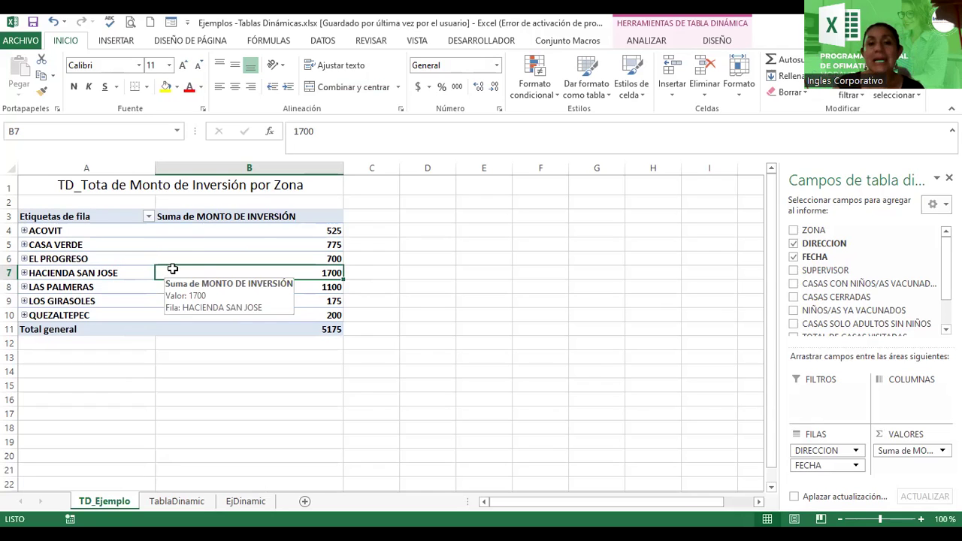
pyautogui.moveTo(781, 211); pyautogui.dragTo(692, 221)
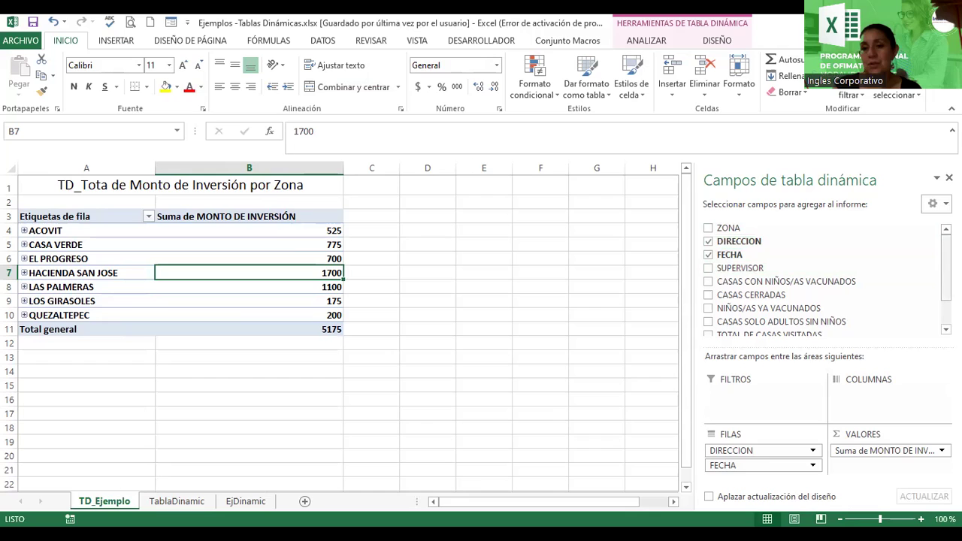
# - Scroll the field list to the bottom using the scrollbar's Inferior option
pyautogui.rightClick(944, 328)
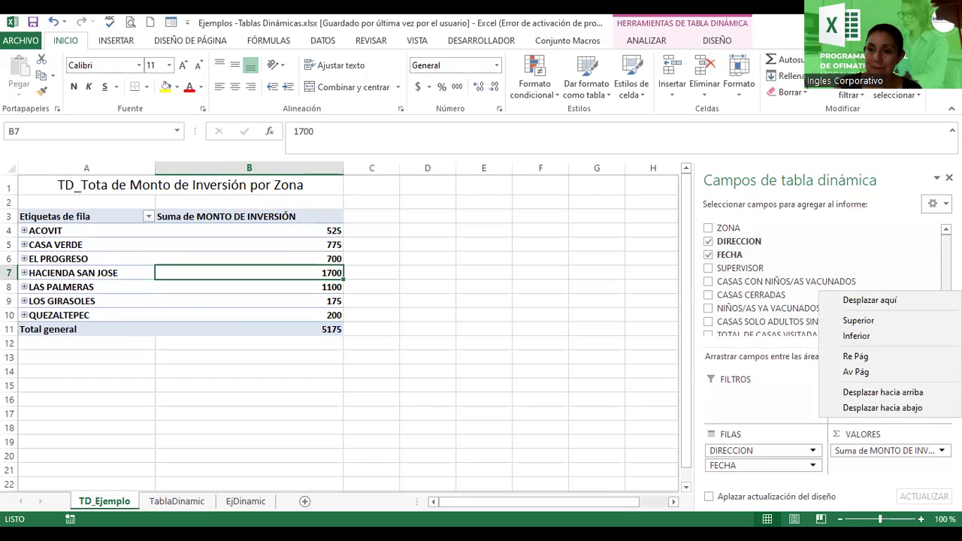
pyautogui.click(856, 375)
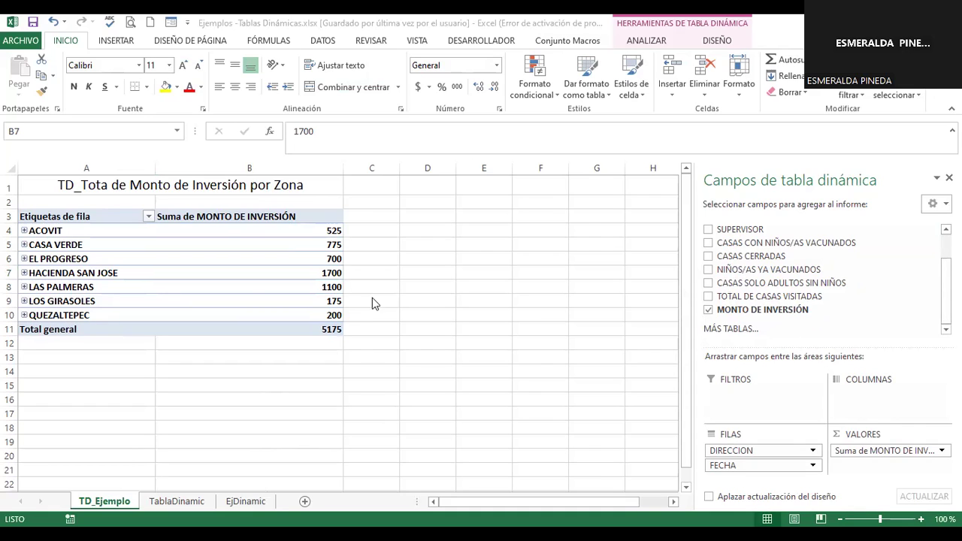
pyautogui.click(240, 275)
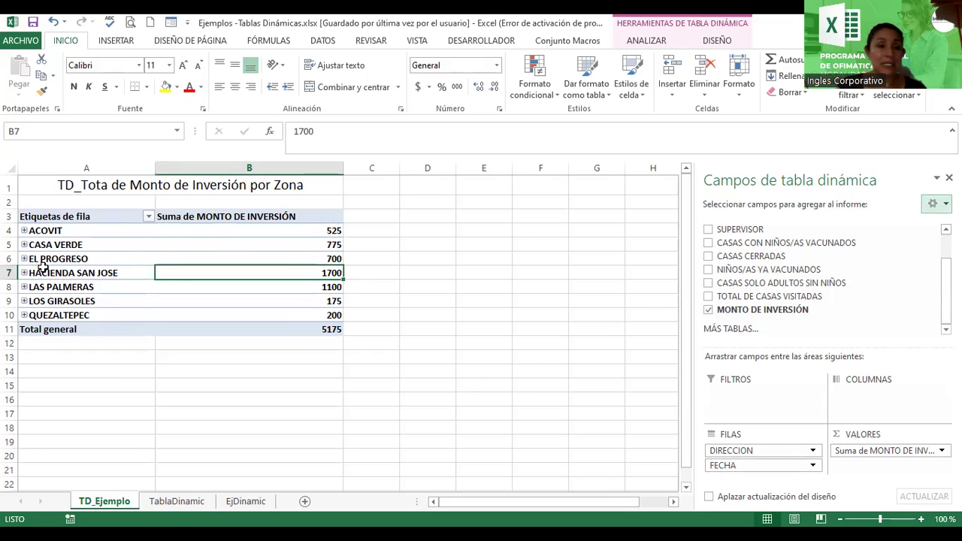
# - Expand ACOVIT, CASA VERDE, EL PROGRESO and HACIENDA SAN JOSE into their individual dates
pyautogui.click(26, 234)
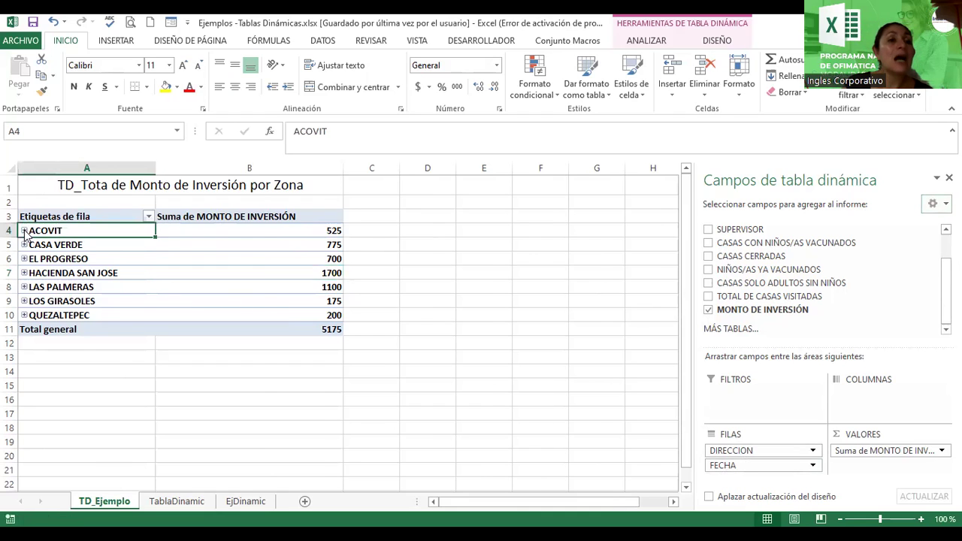
pyautogui.click(25, 232)
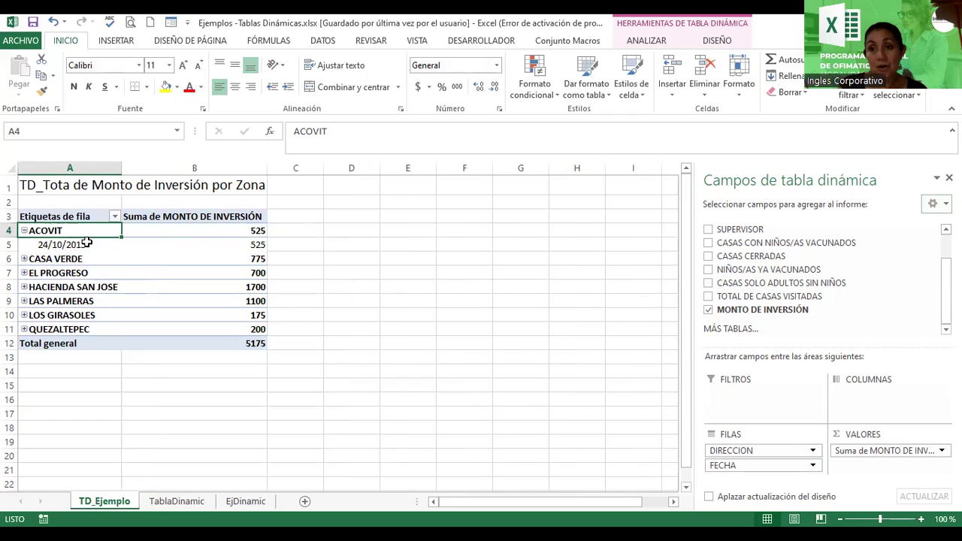
pyautogui.click(24, 258)
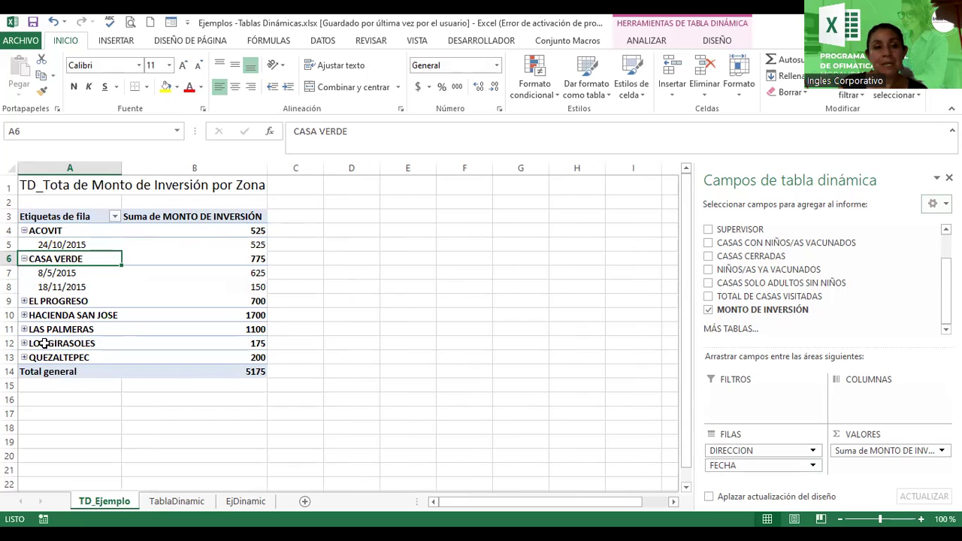
pyautogui.click(24, 301)
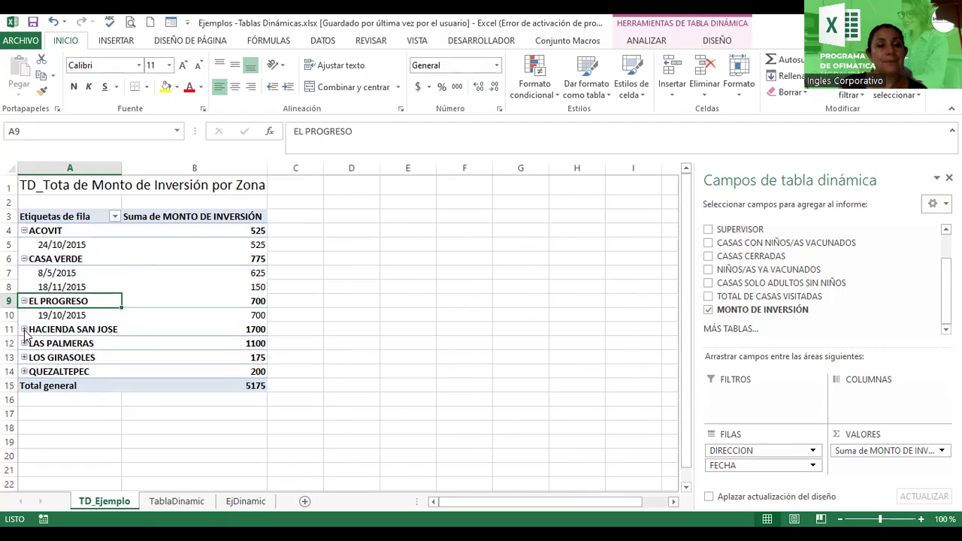
pyautogui.click(24, 329)
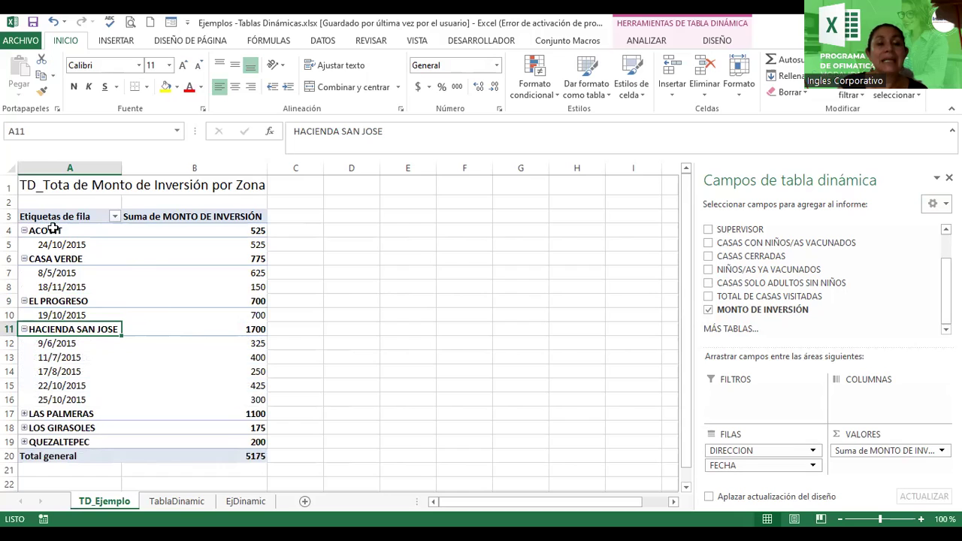
pyautogui.click(259, 226)
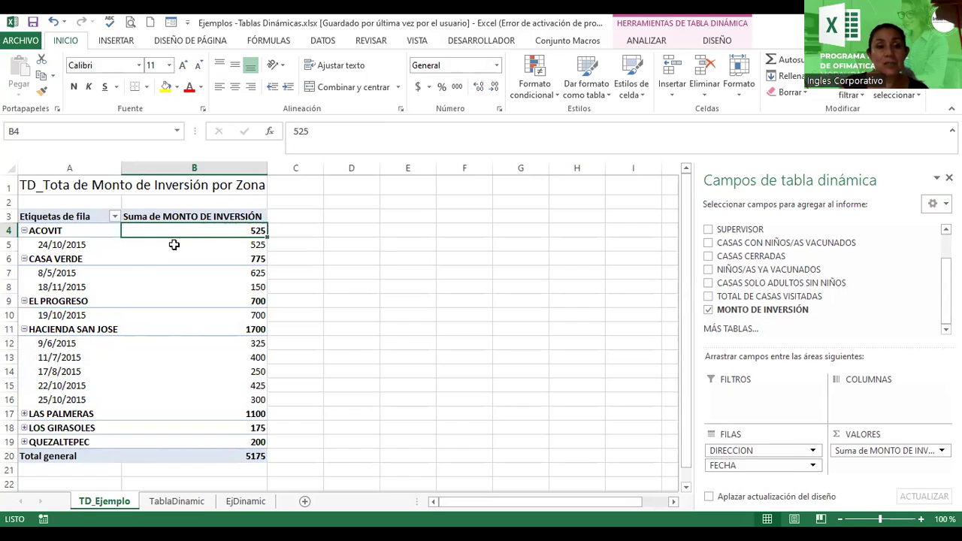
pyautogui.click(143, 245)
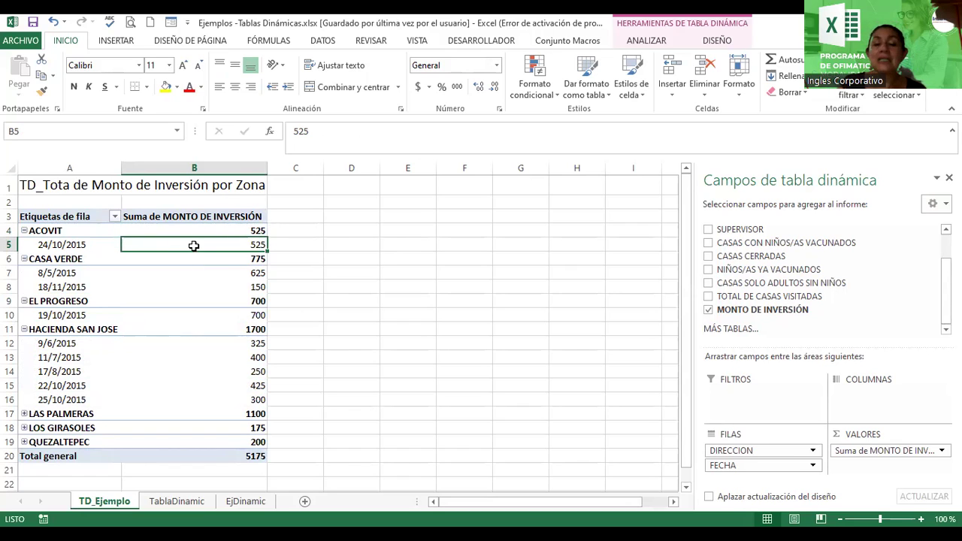
pyautogui.moveTo(127, 274)
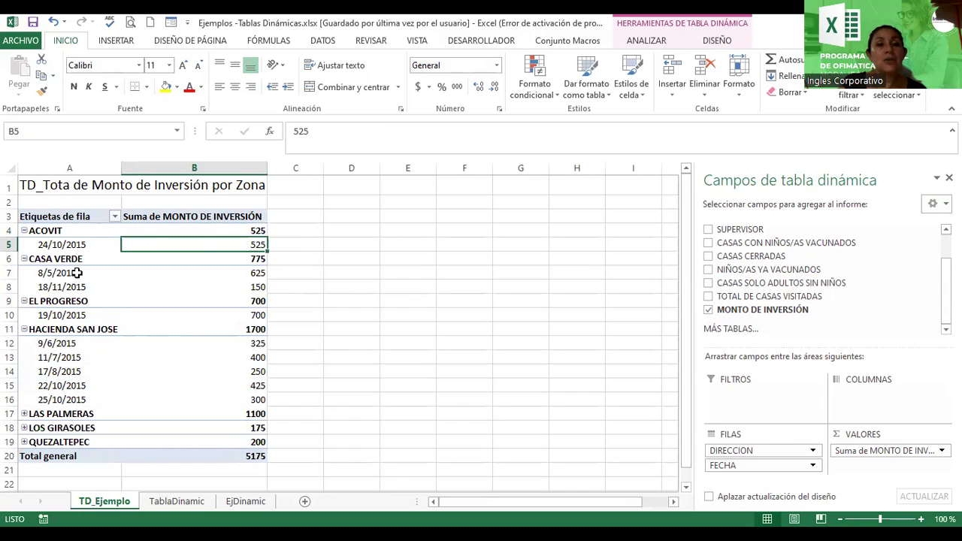
pyautogui.click(129, 274)
pyautogui.click(355, 271)
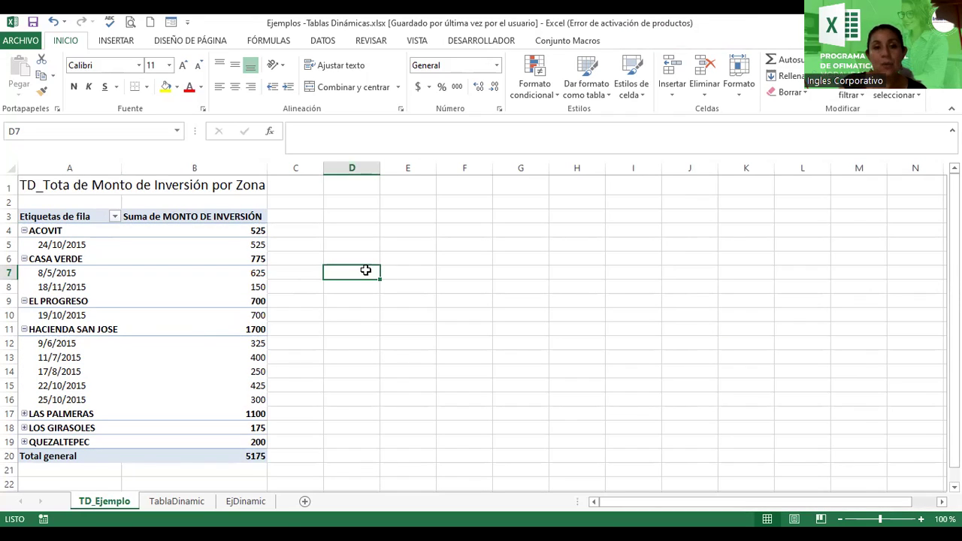
pyautogui.click(233, 258)
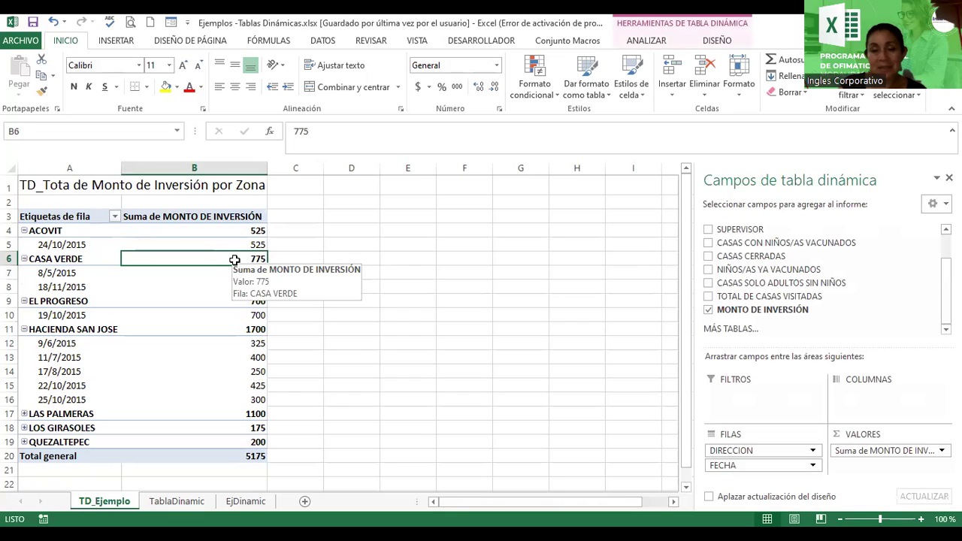
pyautogui.click(413, 248)
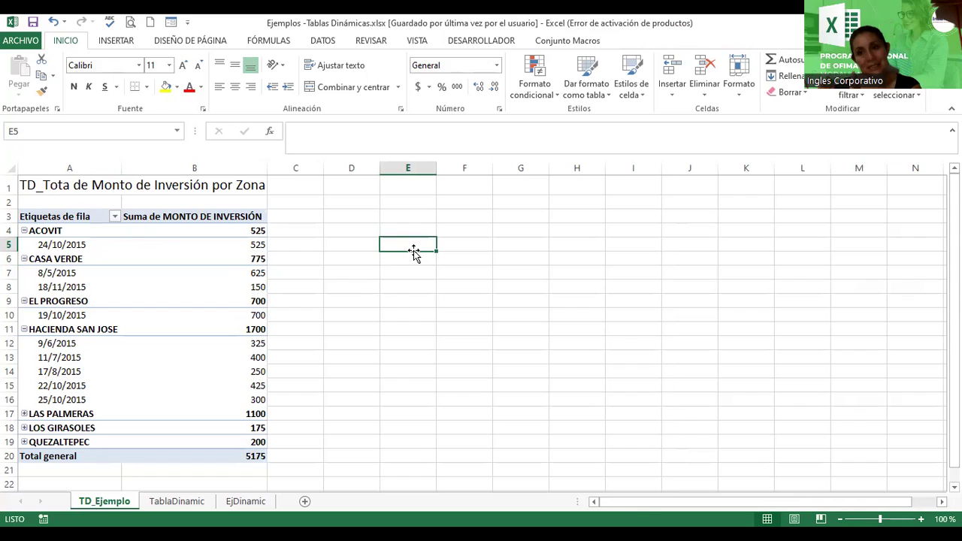
pyautogui.click(113, 284)
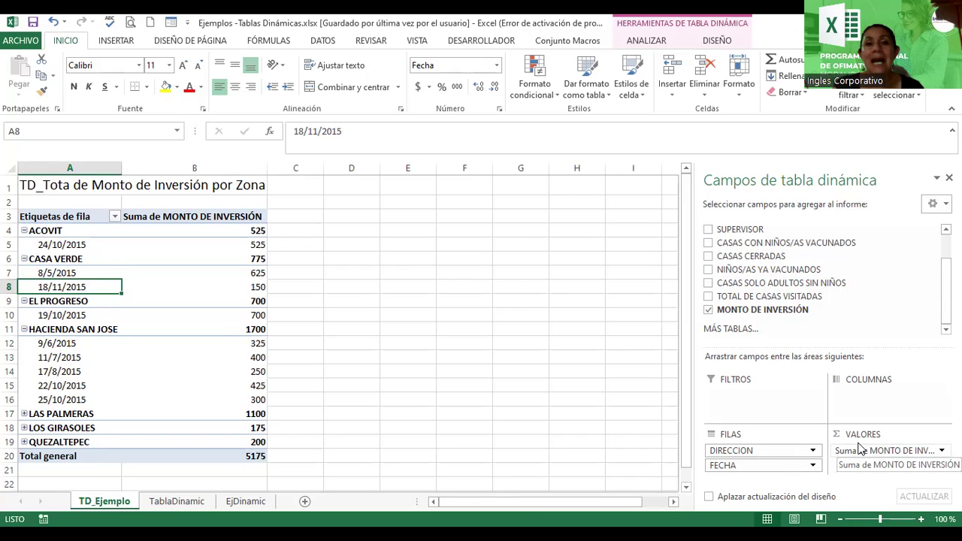
# - Check the CASA VERDE total of 775, then click outside the pivot table to hide its field list
pyautogui.click(859, 449)
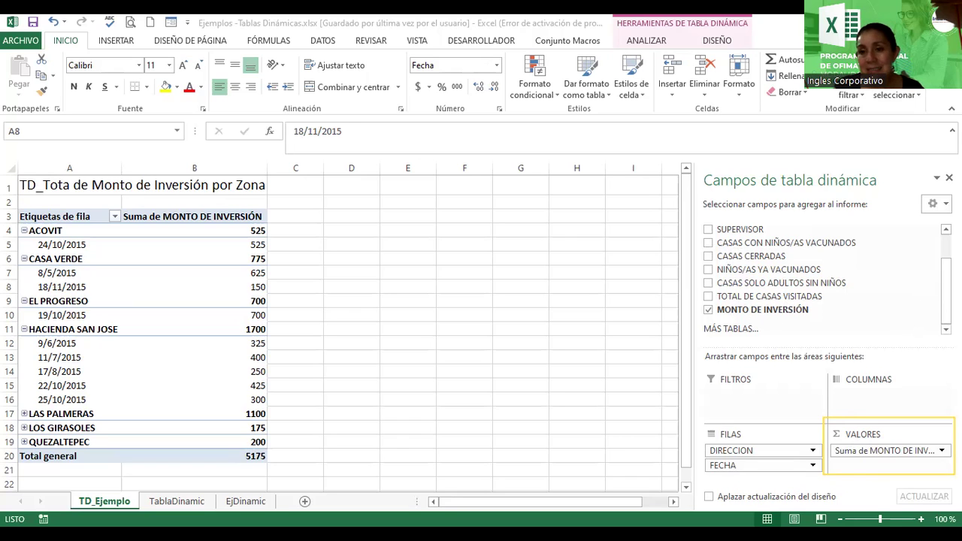
pyautogui.click(69, 286)
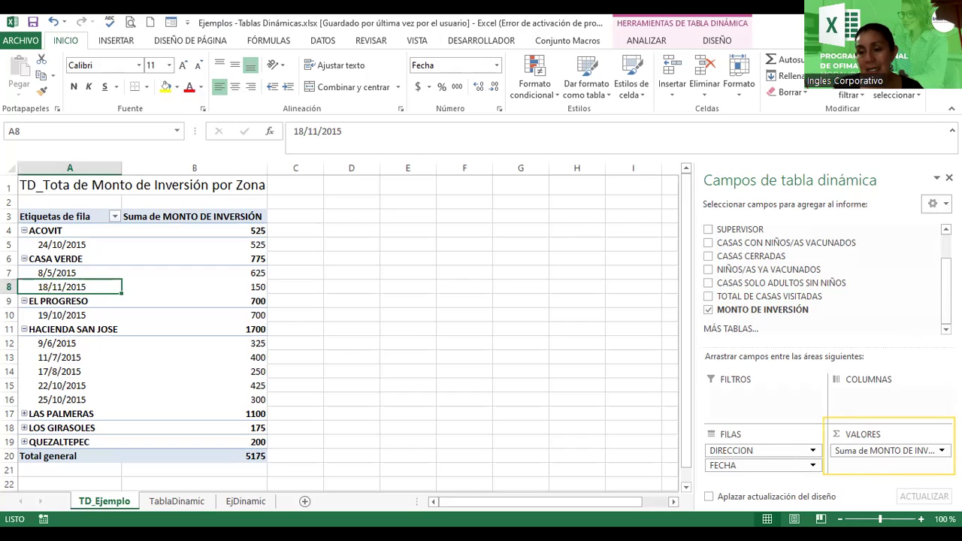
pyautogui.rightClick(945, 234)
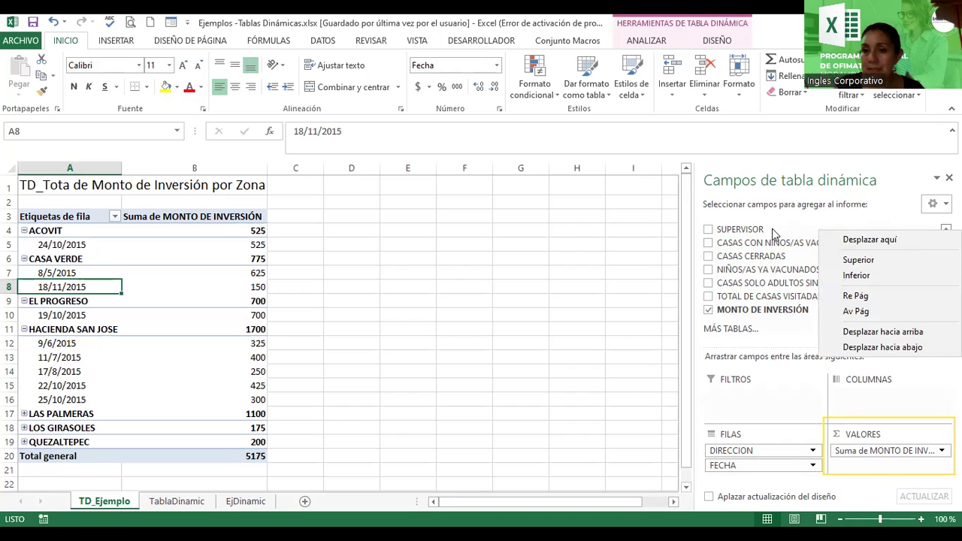
pyautogui.click(513, 250)
pyautogui.click(194, 261)
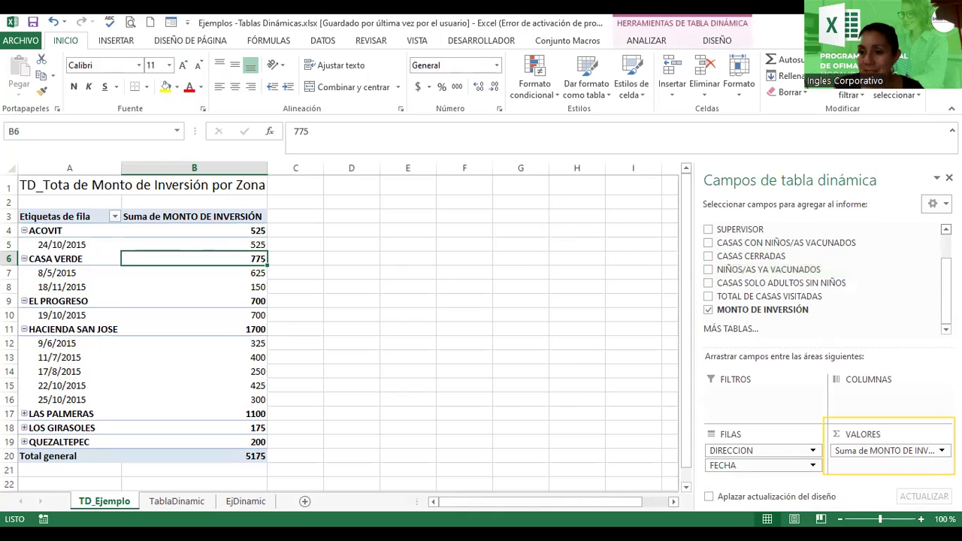
pyautogui.click(945, 229)
pyautogui.click(945, 228)
pyautogui.click(945, 229)
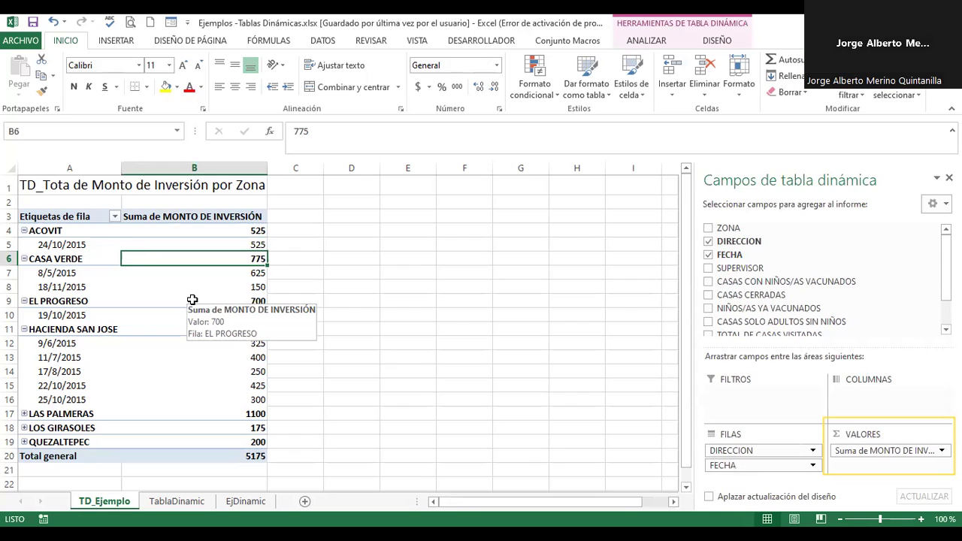
pyautogui.click(405, 286)
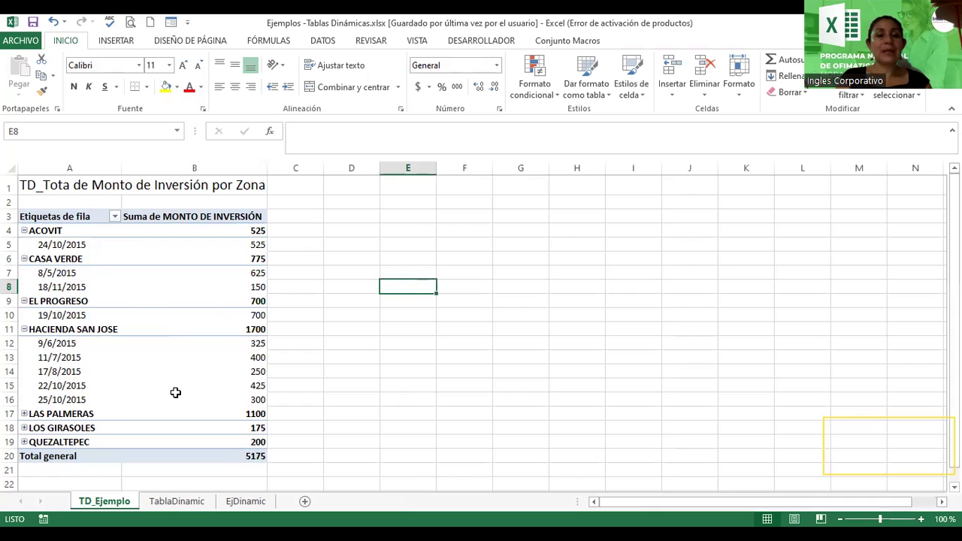
# - On the TablaDinamic sheet, start a new pivot table from TablaDinamic!$A$2:$J$17
pyautogui.click(158, 501)
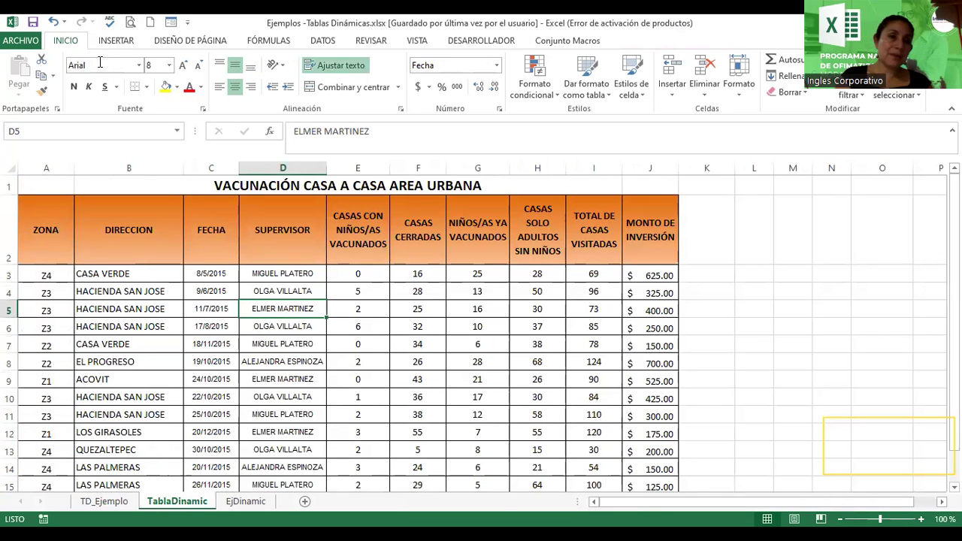
pyautogui.click(115, 42)
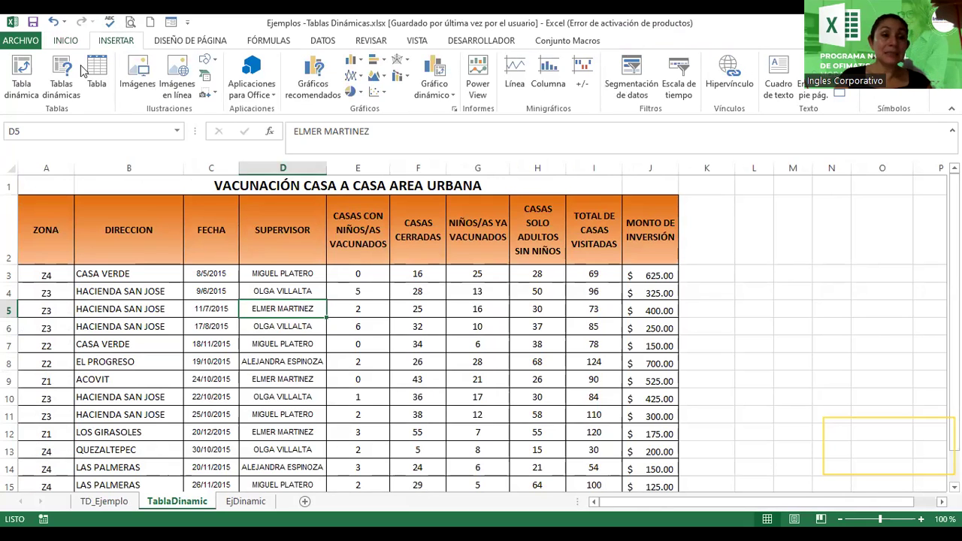
pyautogui.click(17, 83)
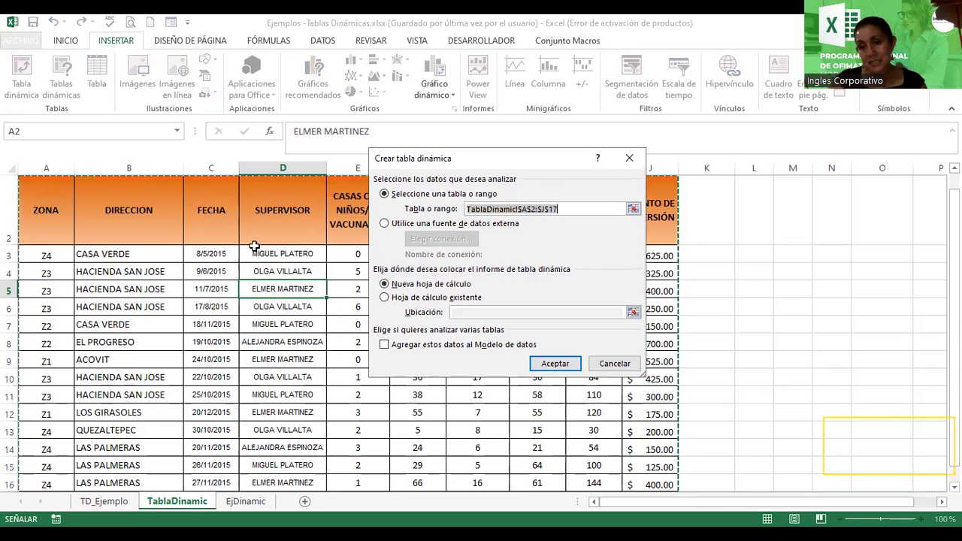
pyautogui.moveTo(953, 226); pyautogui.dragTo(953, 235)
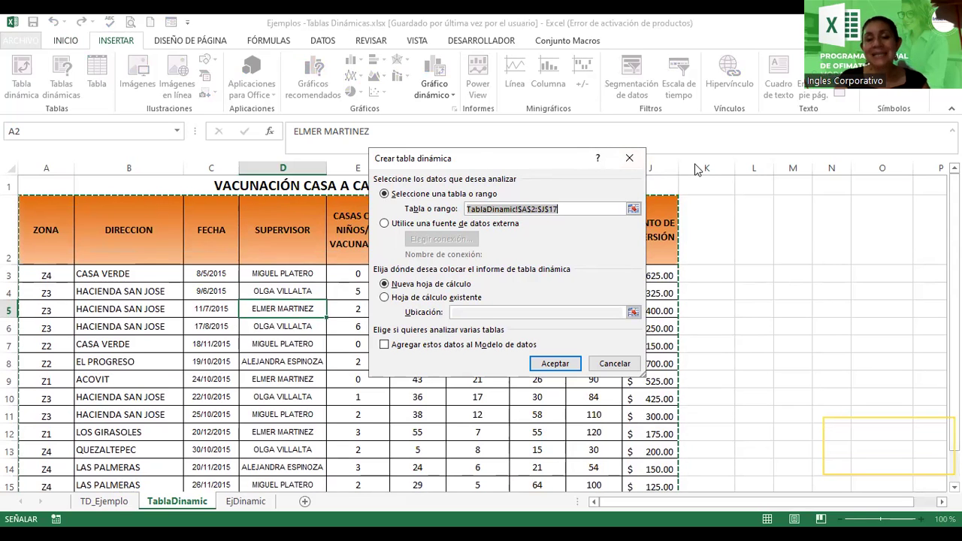
pyautogui.moveTo(450, 158); pyautogui.dragTo(782, 137)
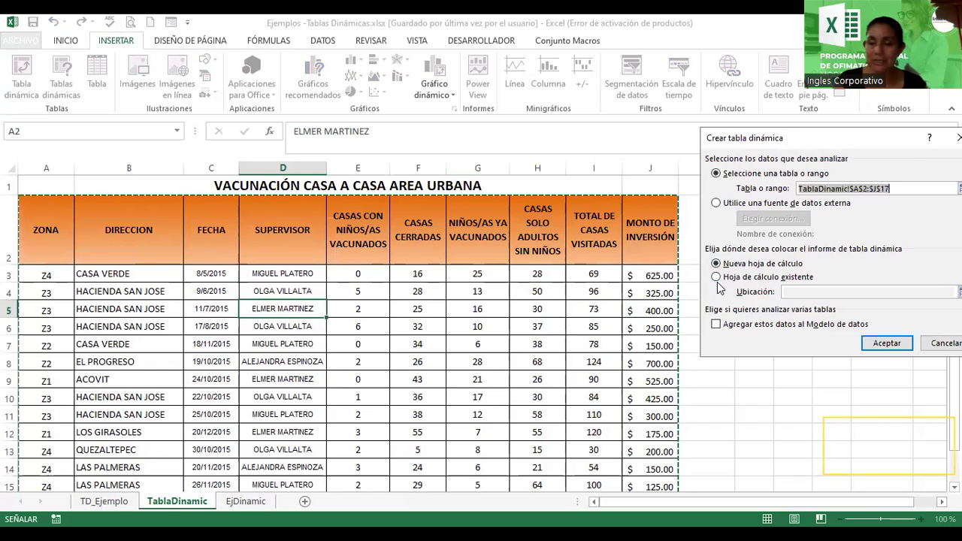
# - Set the pivot table location to the existing worksheet at TablaDinamic!$L$3
pyautogui.press('Tab')
pyautogui.click(716, 276)
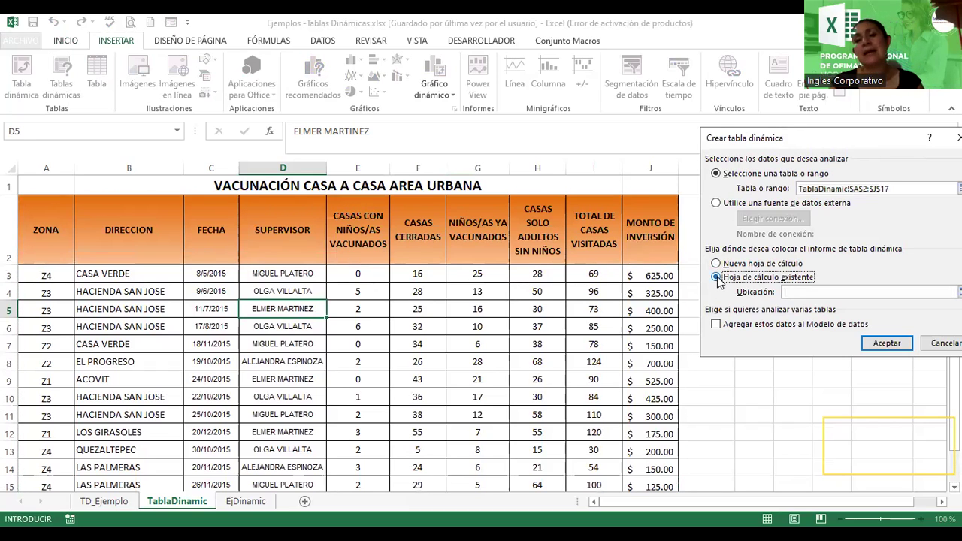
pyautogui.click(803, 292)
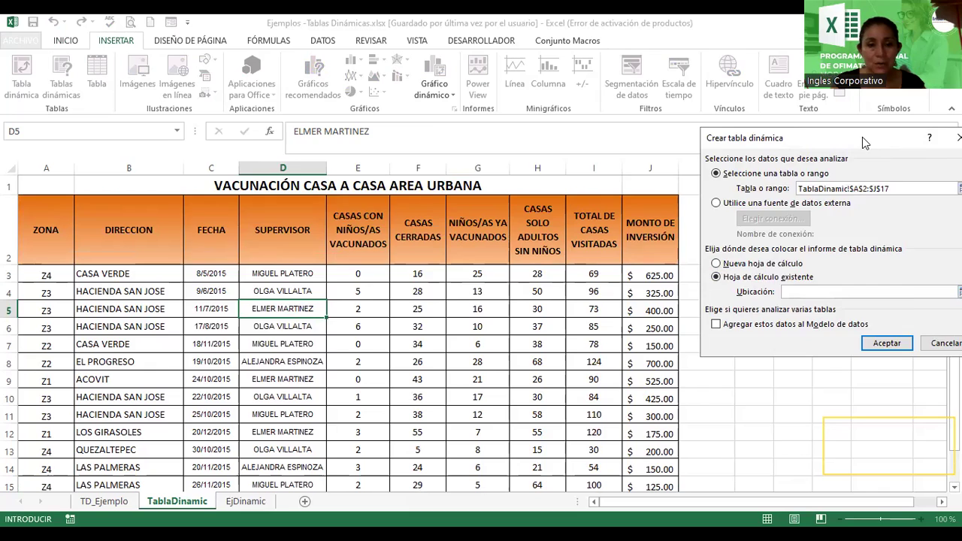
pyautogui.moveTo(862, 136); pyautogui.dragTo(331, 144)
pyautogui.click(435, 300)
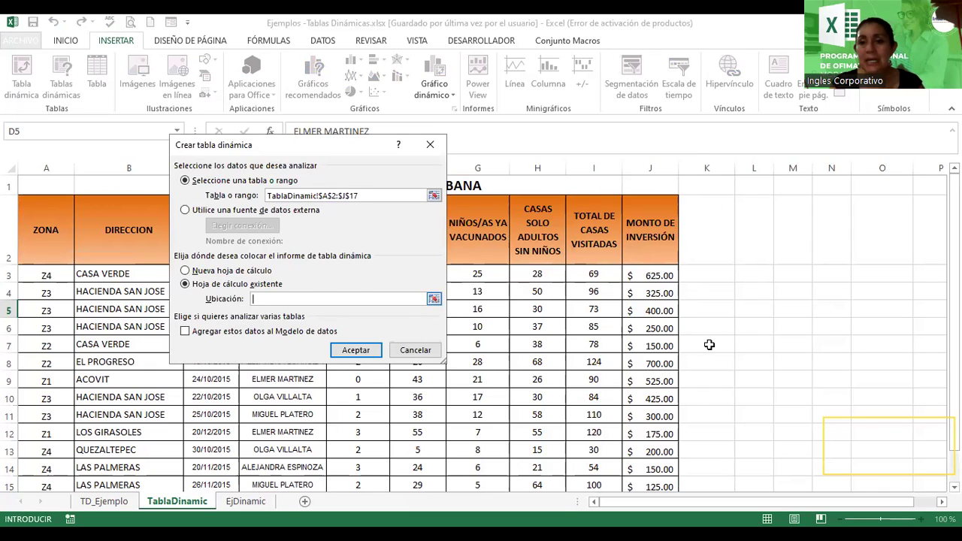
pyautogui.click(764, 274)
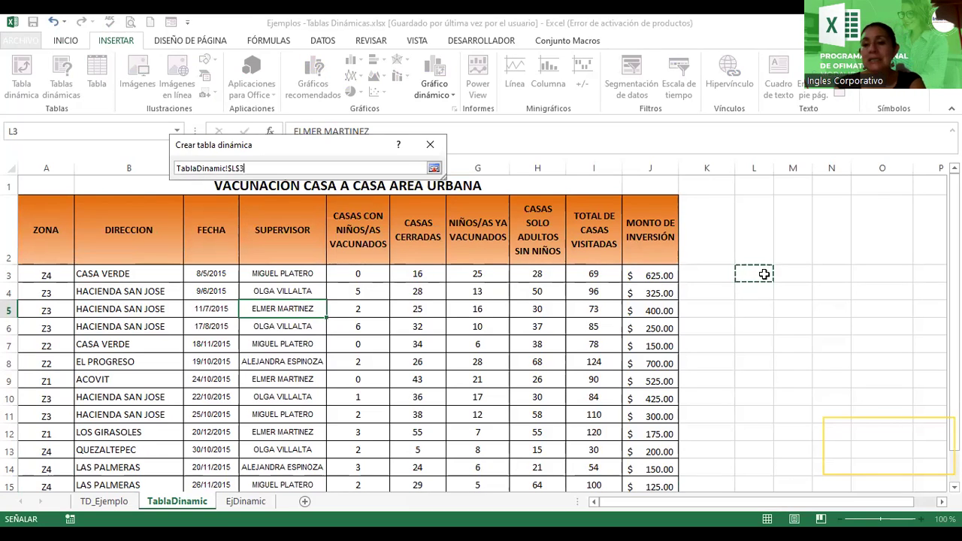
pyautogui.click(941, 501)
pyautogui.click(942, 501)
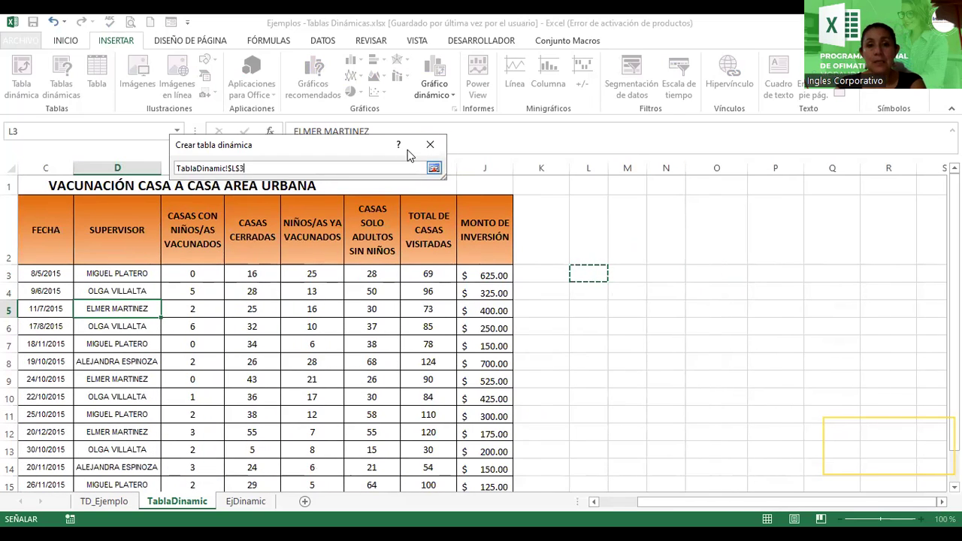
pyautogui.click(434, 169)
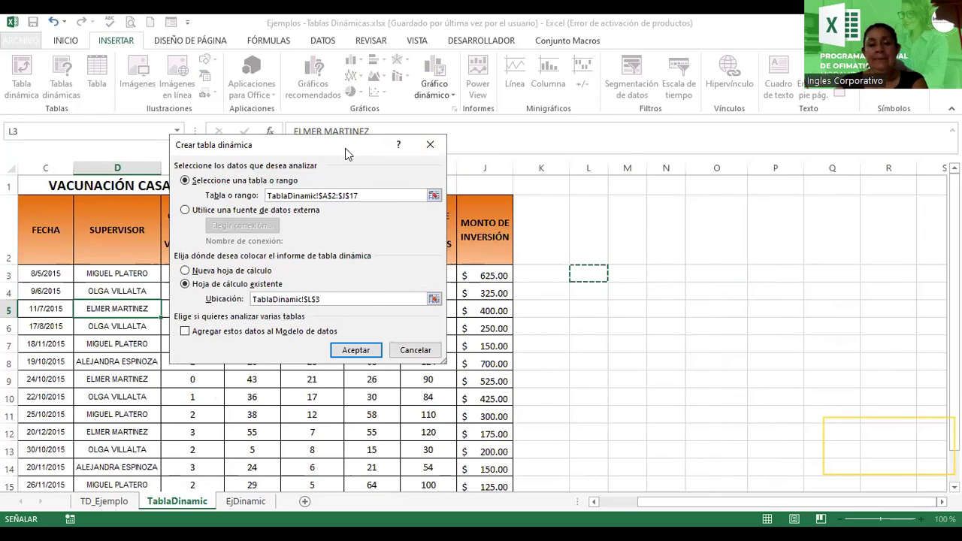
pyautogui.moveTo(346, 153); pyautogui.dragTo(426, 154)
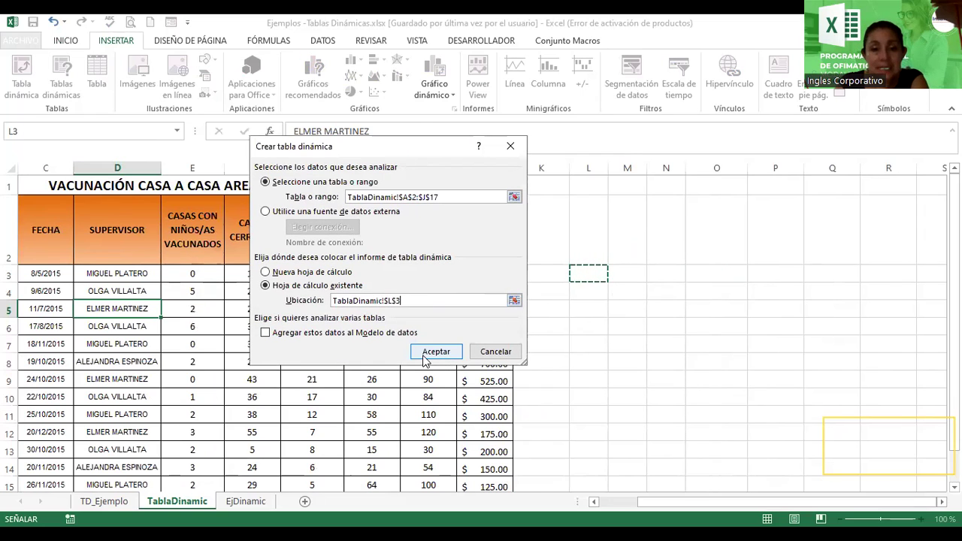
# - Confirm the dialog, creating empty pivot table Tabla dinámica3 at L3 with its field list open
pyautogui.click(425, 359)
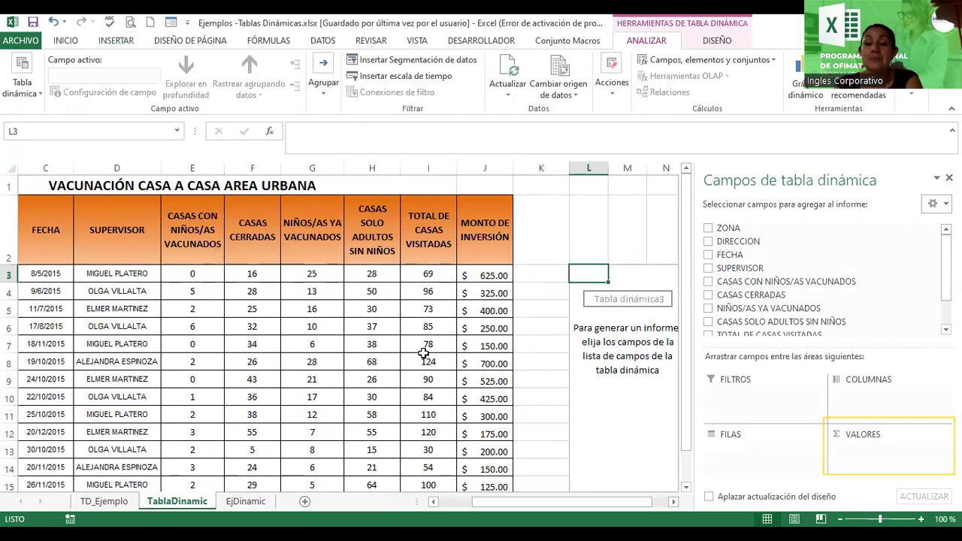
pyautogui.moveTo(695, 350); pyautogui.dragTo(794, 341)
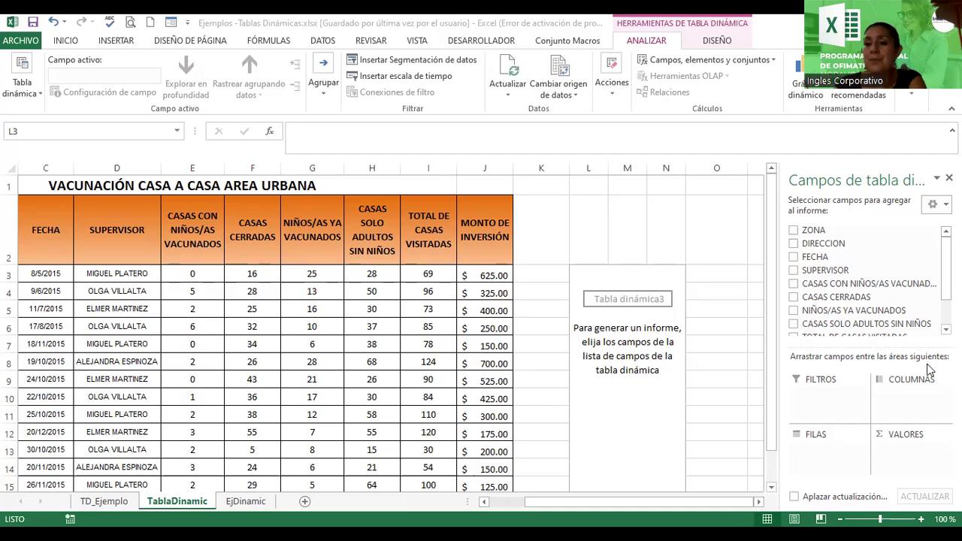
pyautogui.click(588, 273)
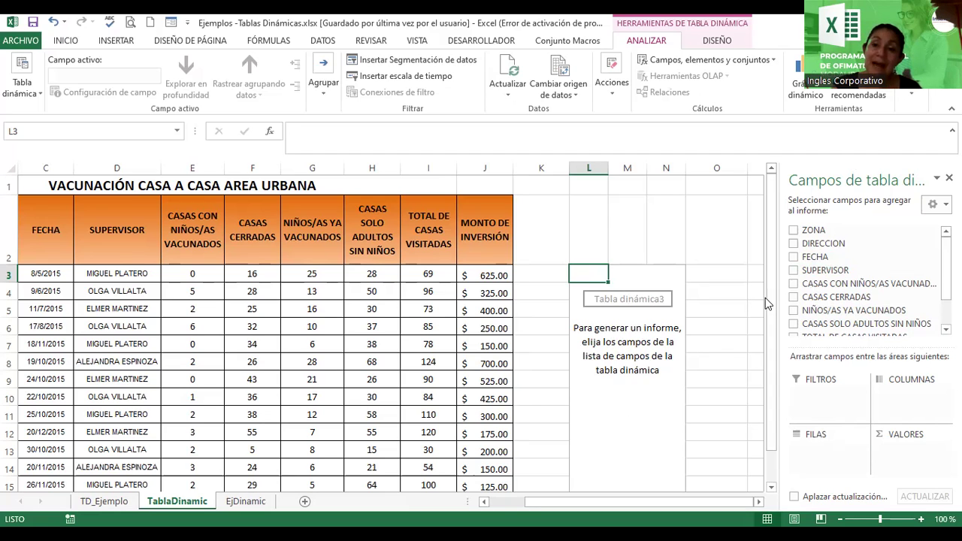
pyautogui.moveTo(777, 298); pyautogui.dragTo(728, 297)
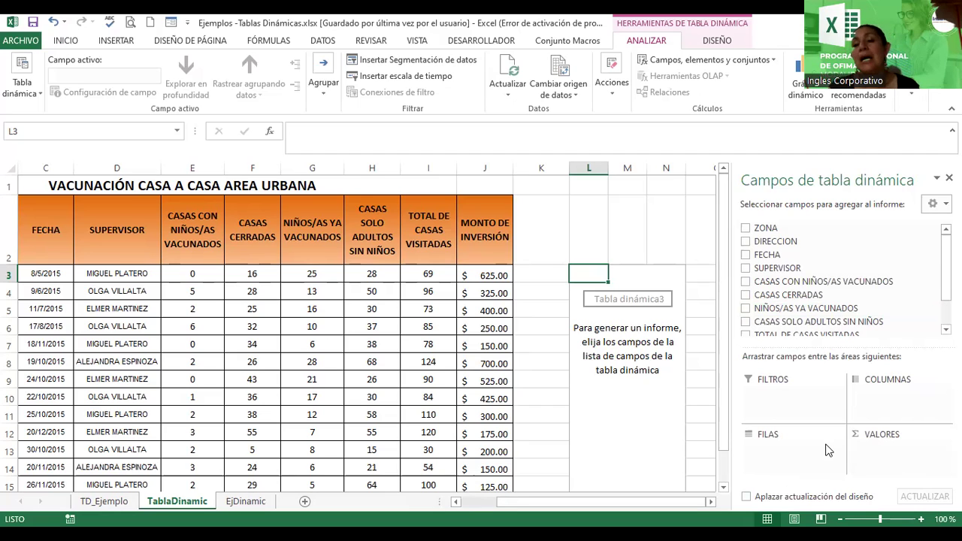
pyautogui.scroll(-2, 770, 290)
pyautogui.scroll(2, 771, 290)
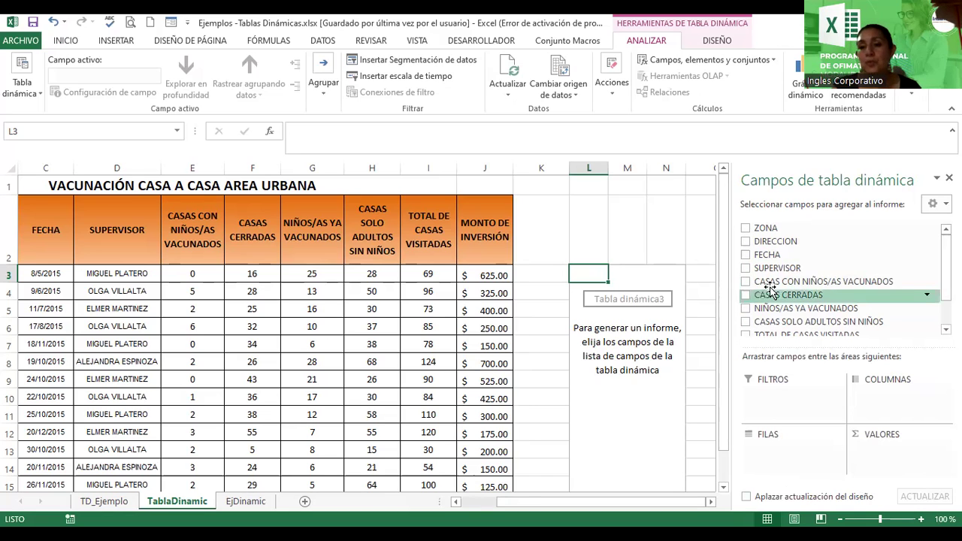
# - Add SUPERVISOR as the row field and MONTO DE INVERSIÓN as a summed value, totalling 5175
pyautogui.moveTo(770, 268); pyautogui.dragTo(782, 460)
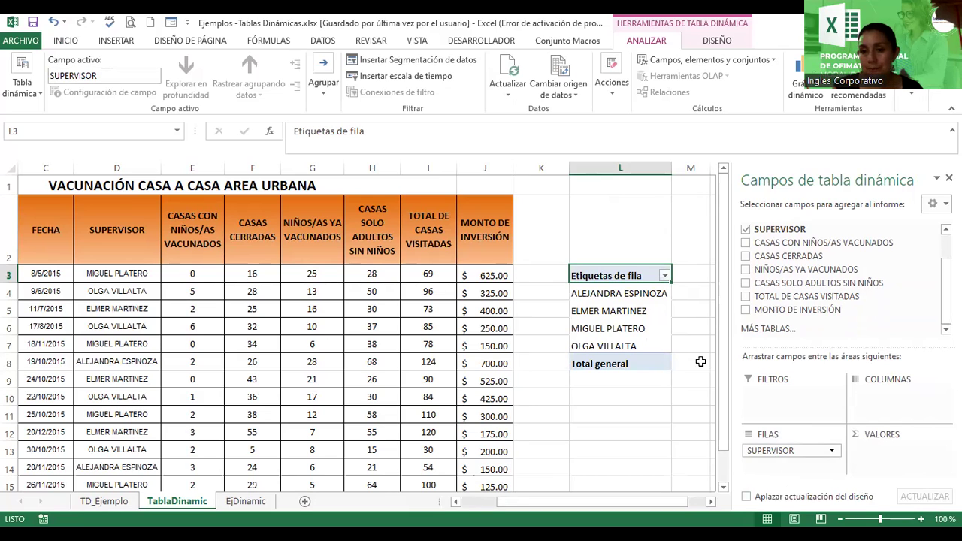
pyautogui.moveTo(792, 310); pyautogui.dragTo(896, 451)
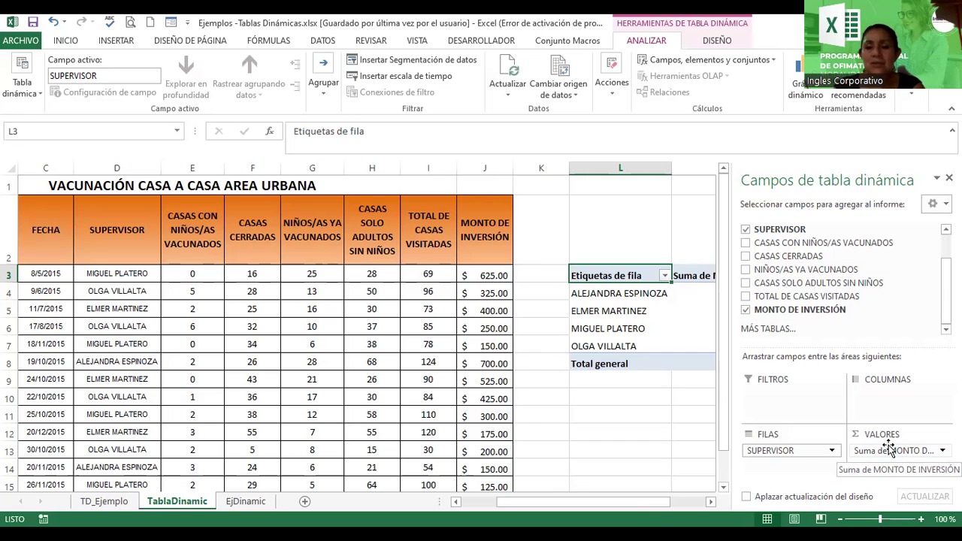
pyautogui.click(710, 503)
pyautogui.click(710, 504)
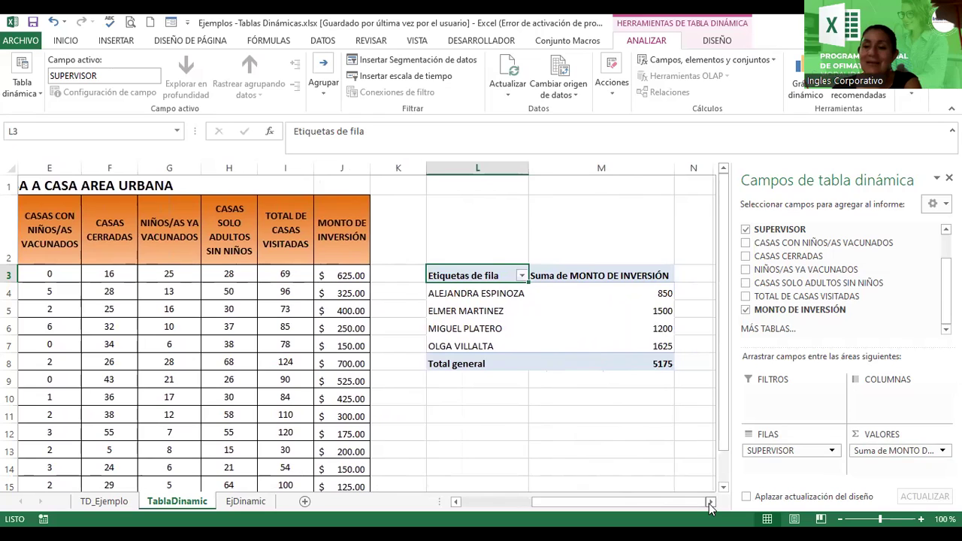
pyautogui.click(877, 451)
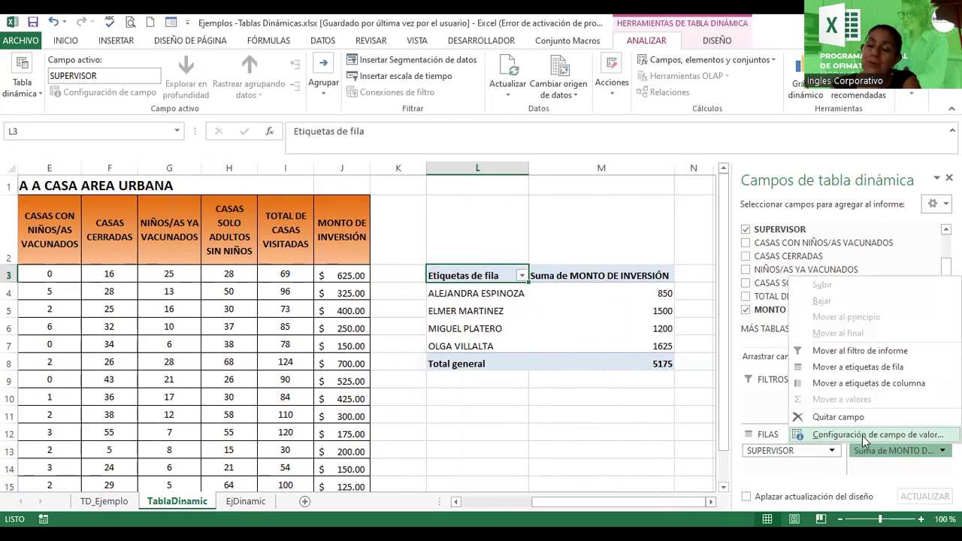
# - Open Value Field Settings for MONTO DE INVERSIÓN and preview the count, average, maximum, minimum and product summaries
pyautogui.click(862, 435)
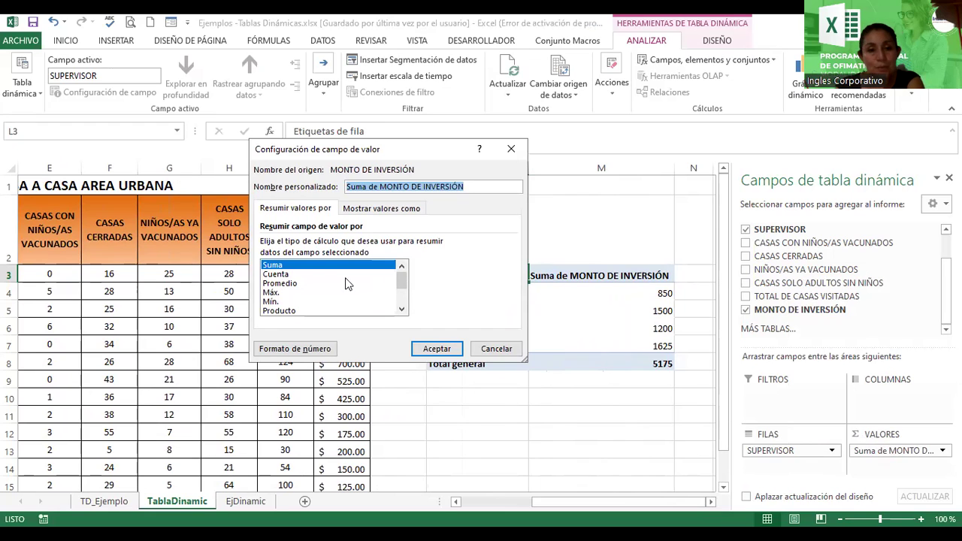
pyautogui.click(308, 267)
pyautogui.click(277, 275)
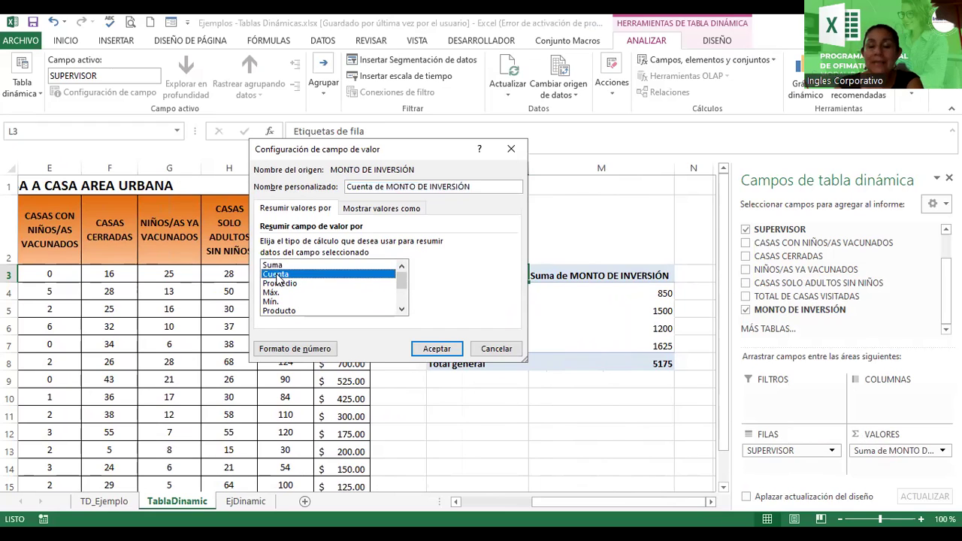
pyautogui.click(280, 286)
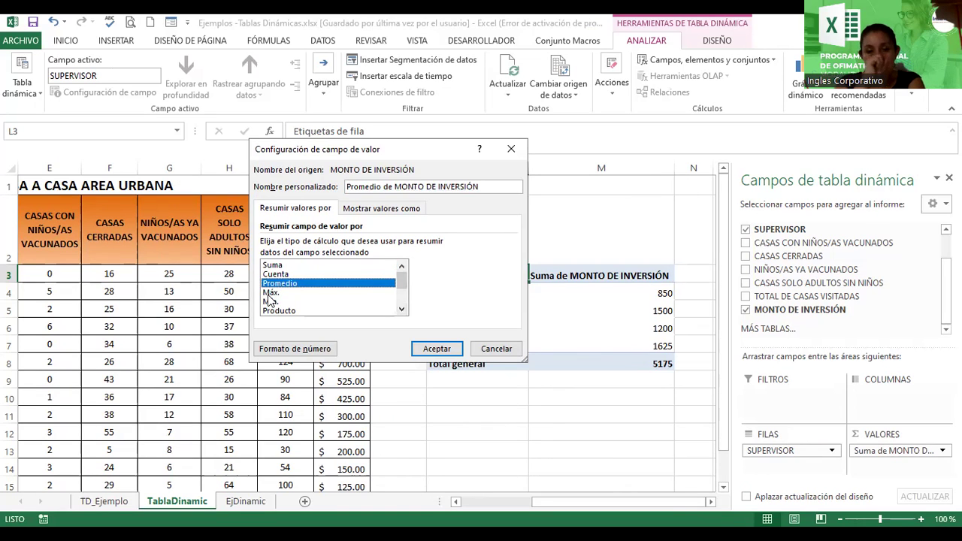
pyautogui.click(268, 293)
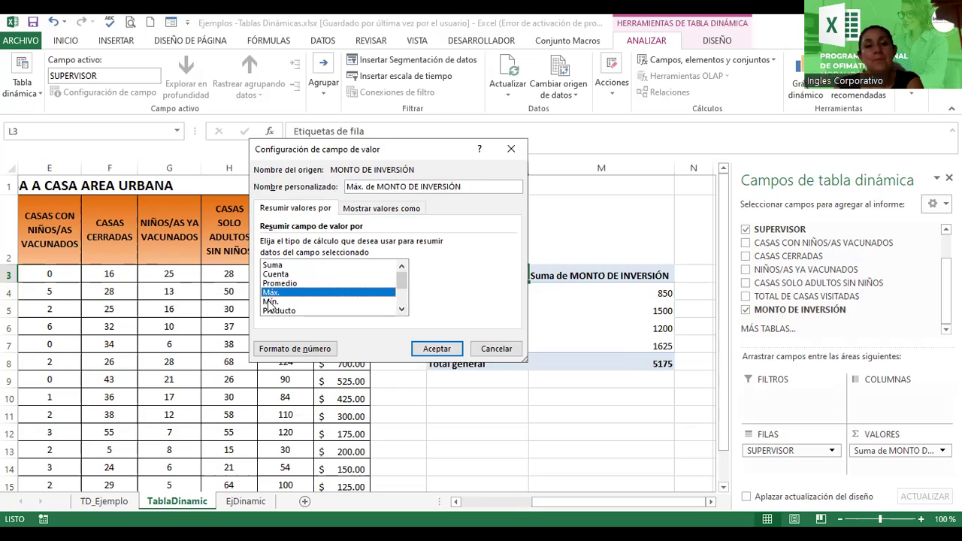
pyautogui.click(269, 302)
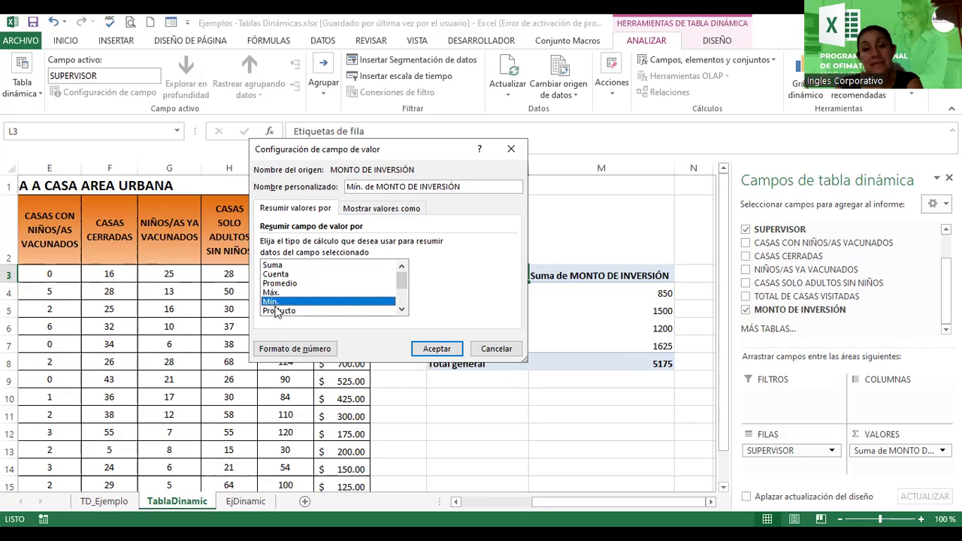
pyautogui.click(276, 311)
# - Scroll the summary functions, then apply Promedio, giving an overall average of 345
pyautogui.click(400, 311)
pyautogui.click(400, 311)
pyautogui.click(400, 311)
pyautogui.click(400, 311)
pyautogui.click(400, 311)
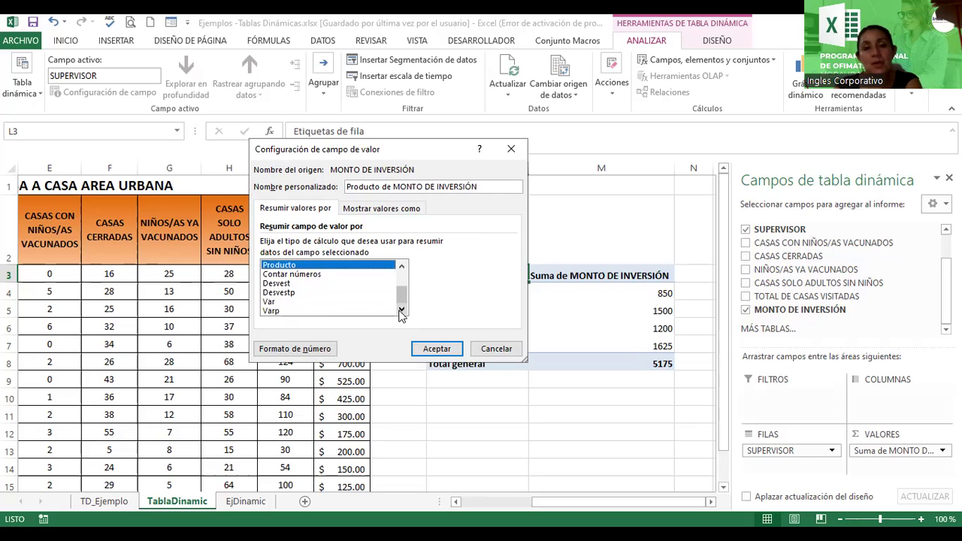
pyautogui.moveTo(401, 297); pyautogui.dragTo(392, 248)
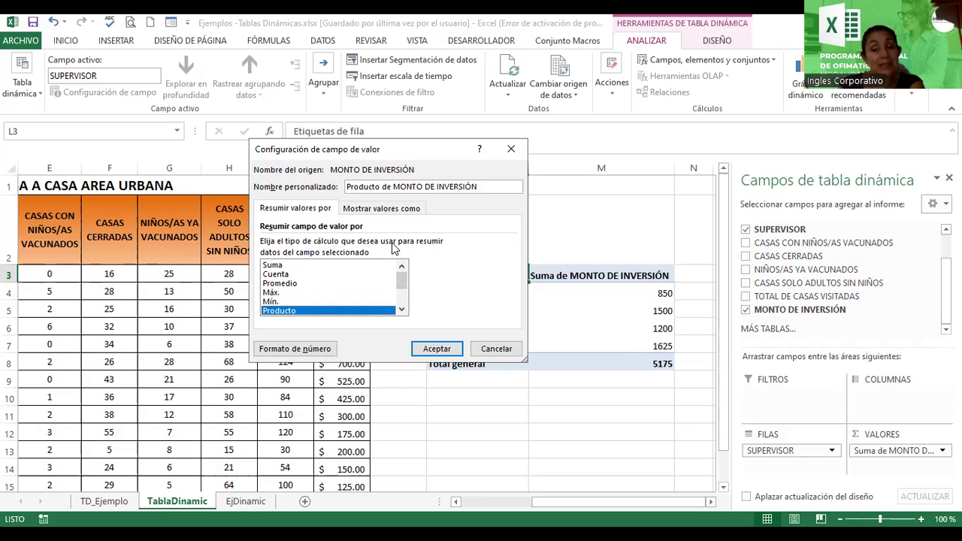
pyautogui.click(277, 284)
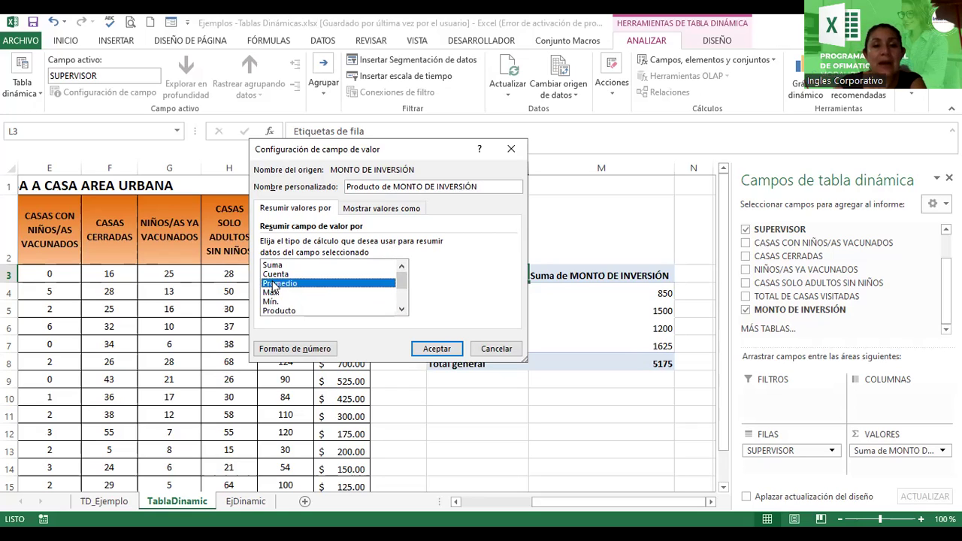
pyautogui.click(443, 349)
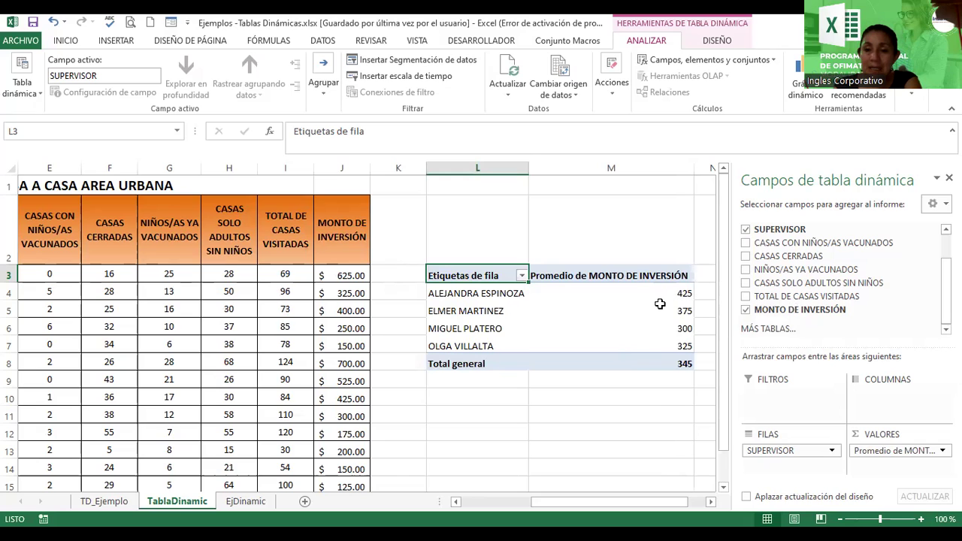
pyautogui.moveTo(660, 293)
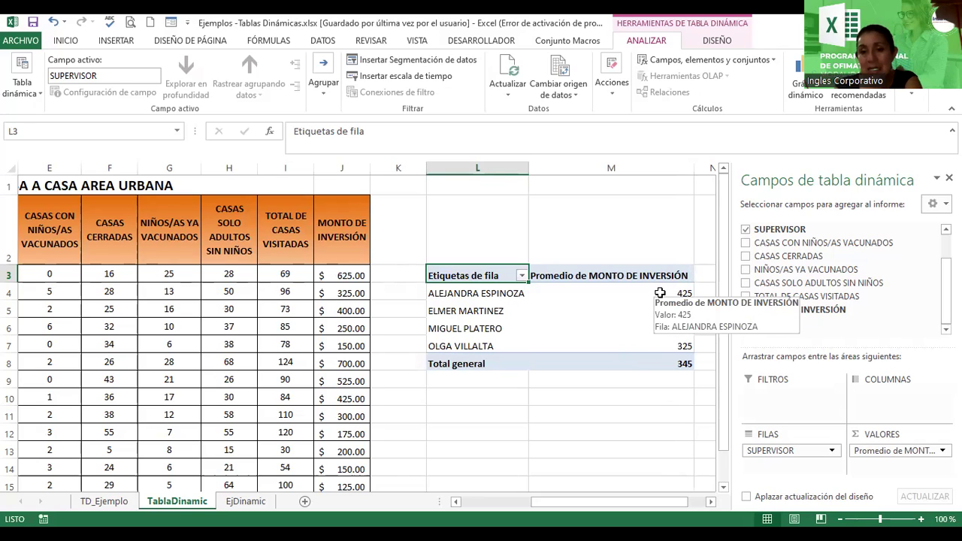
pyautogui.click(660, 293)
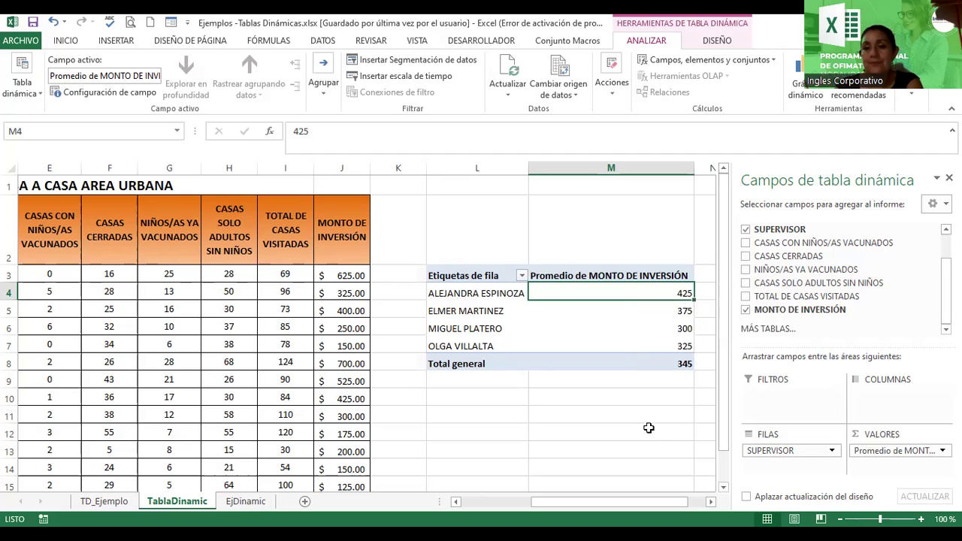
pyautogui.click(643, 394)
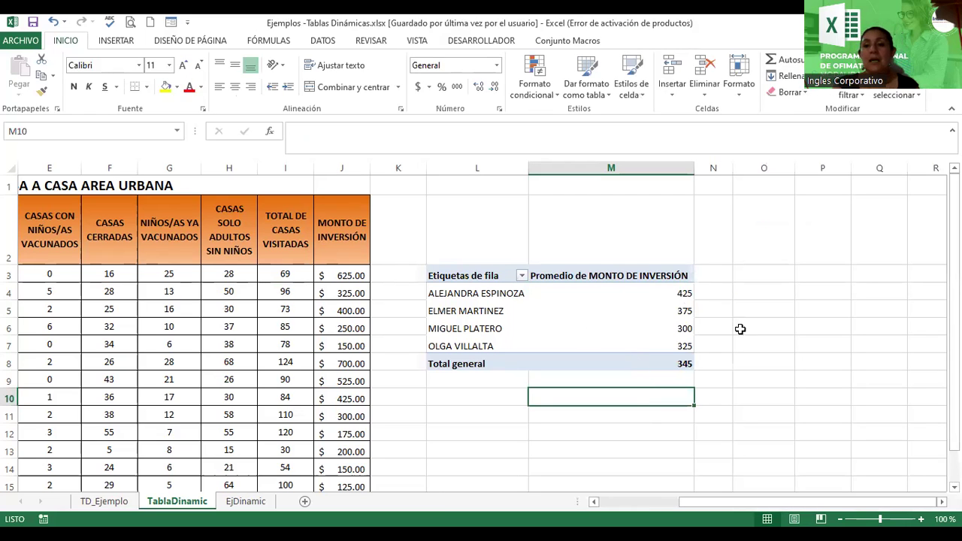
pyautogui.moveTo(678, 438); pyautogui.dragTo(677, 451)
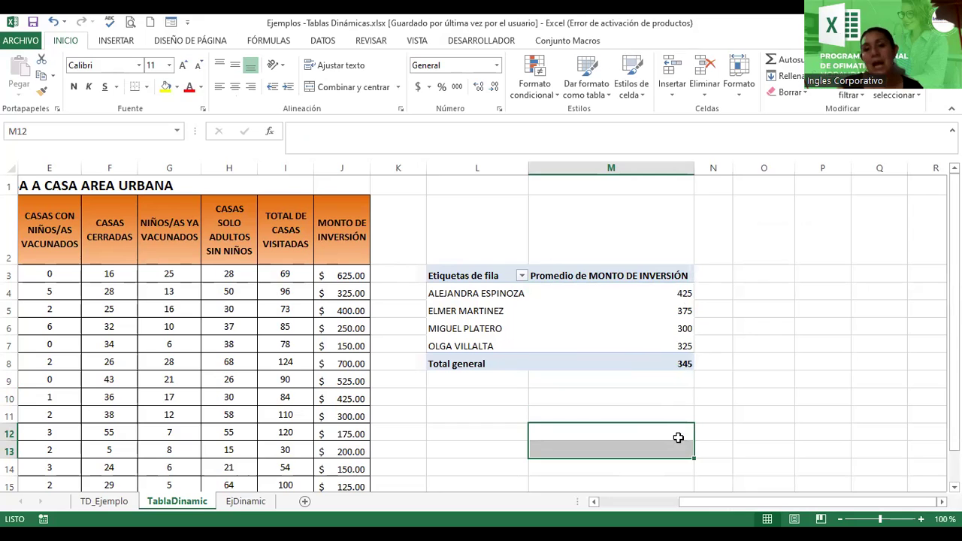
pyautogui.click(589, 324)
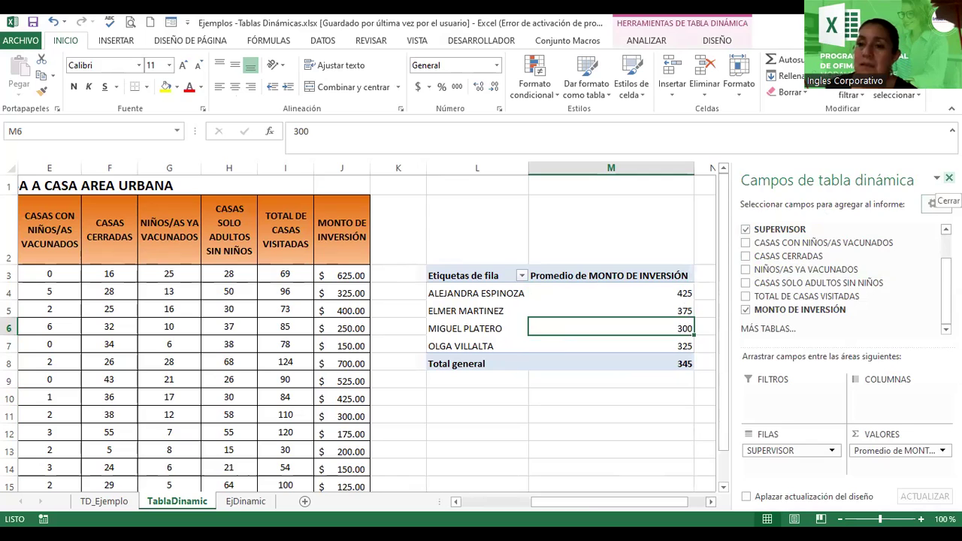
pyautogui.click(948, 178)
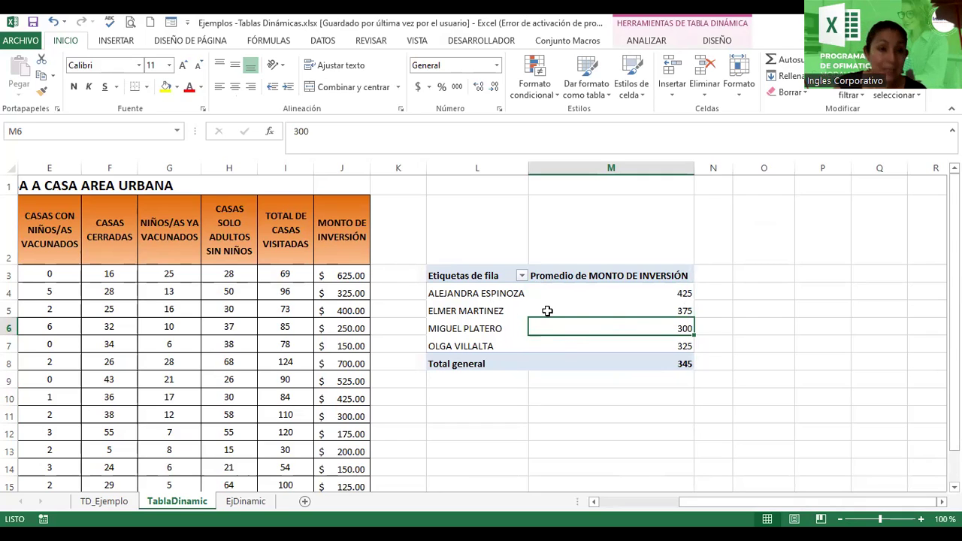
pyautogui.click(661, 27)
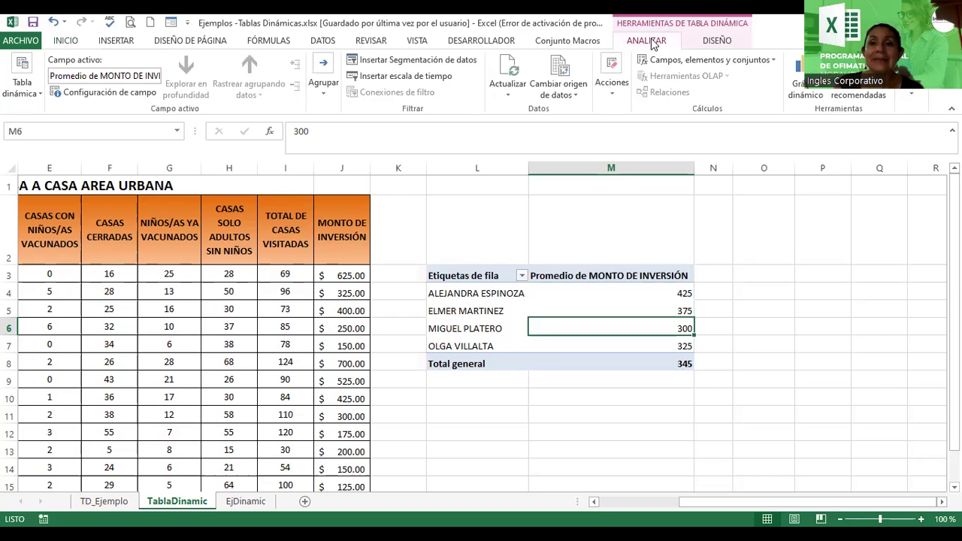
pyautogui.click(718, 41)
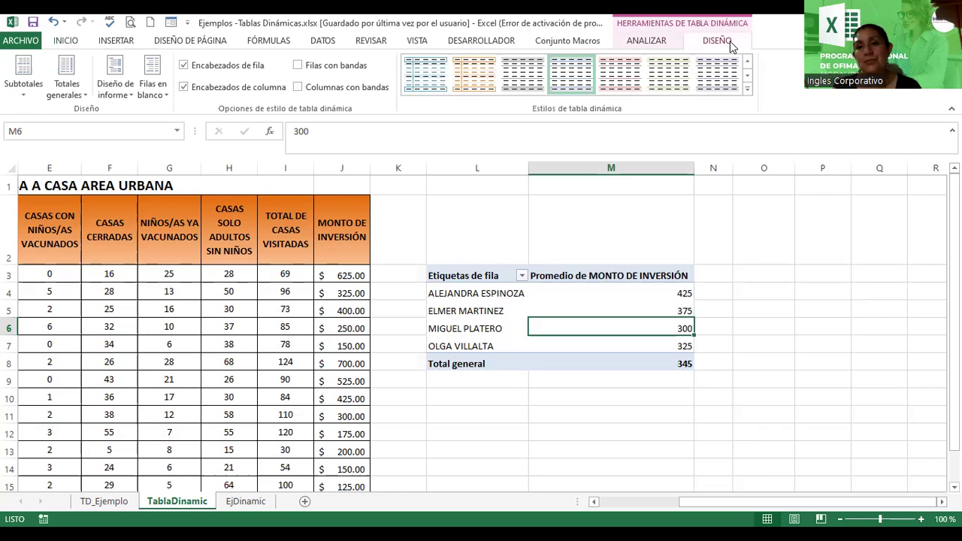
pyautogui.click(647, 41)
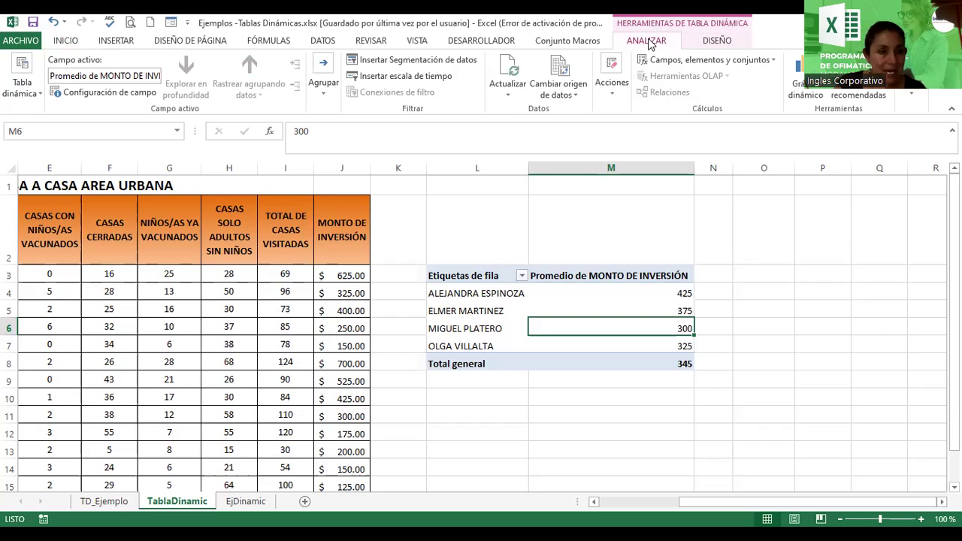
pyautogui.click(909, 100)
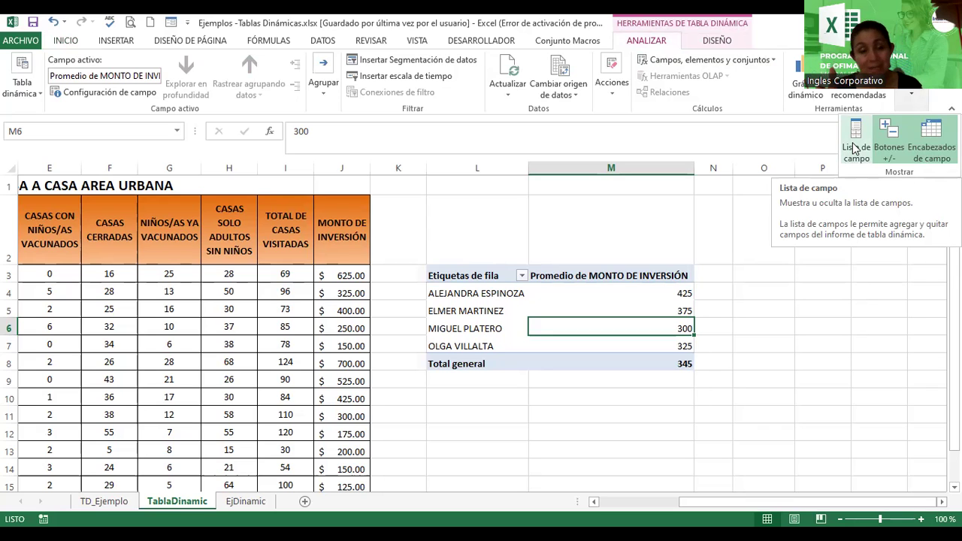
pyautogui.click(854, 148)
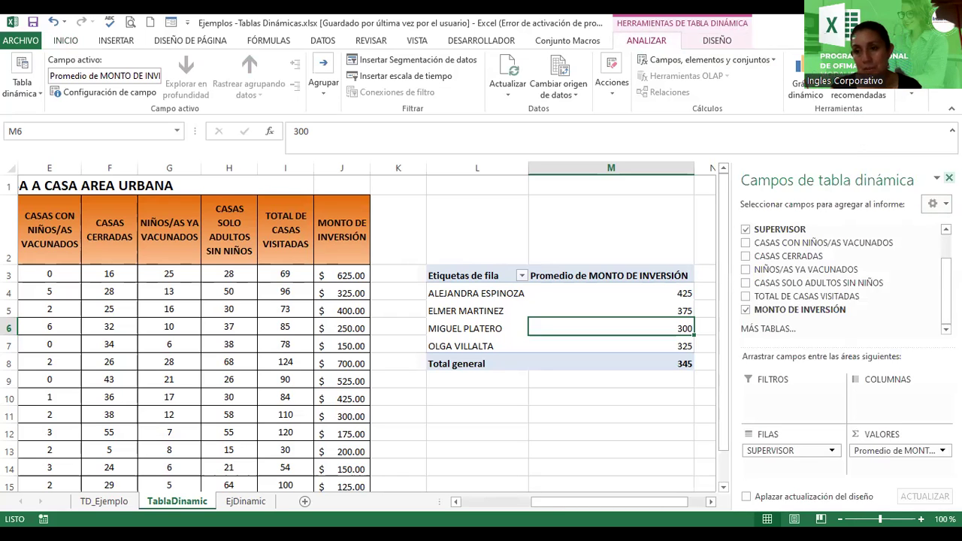
pyautogui.click(948, 178)
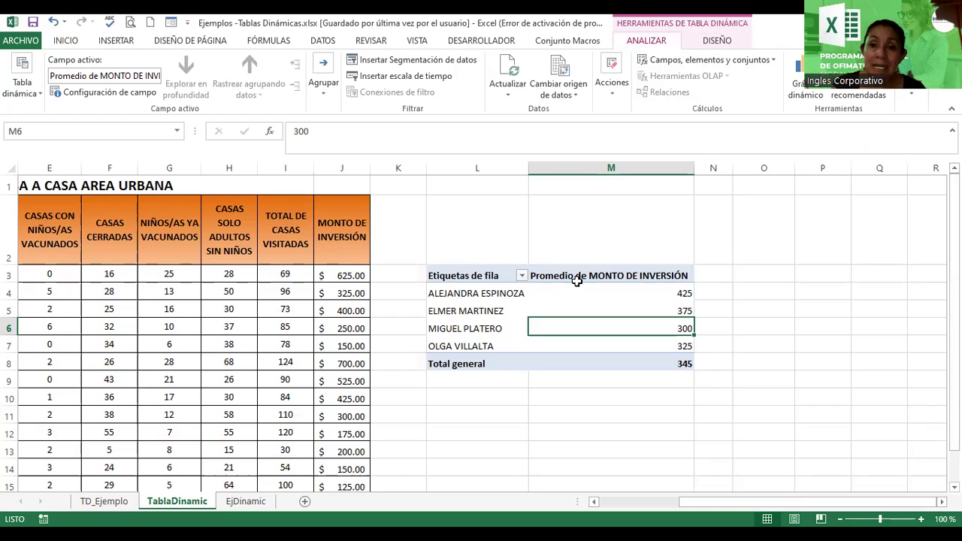
pyautogui.click(537, 295)
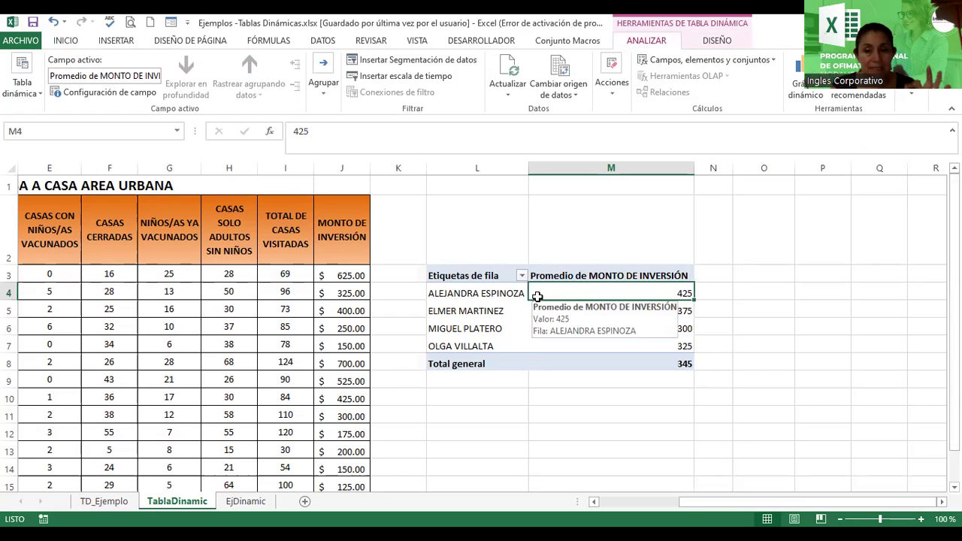
pyautogui.click(820, 309)
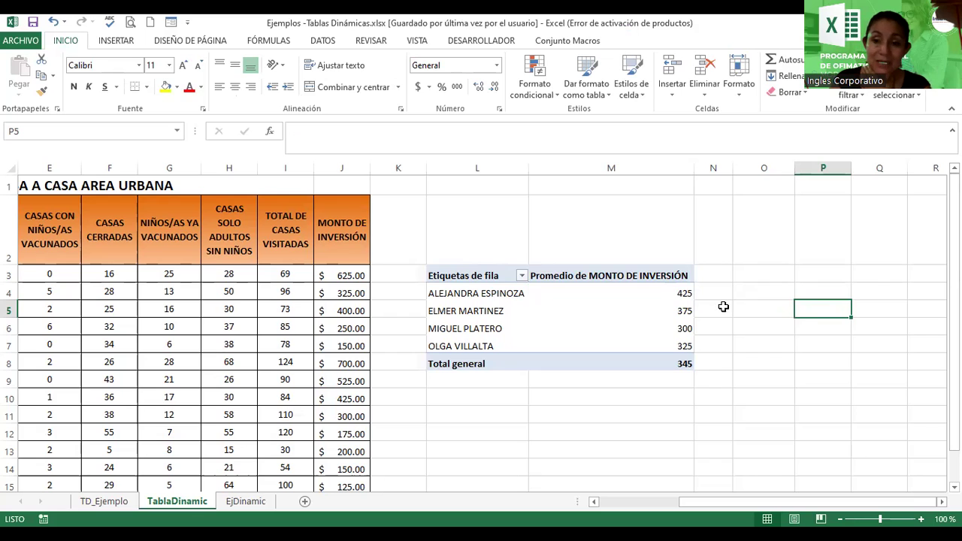
pyautogui.click(619, 307)
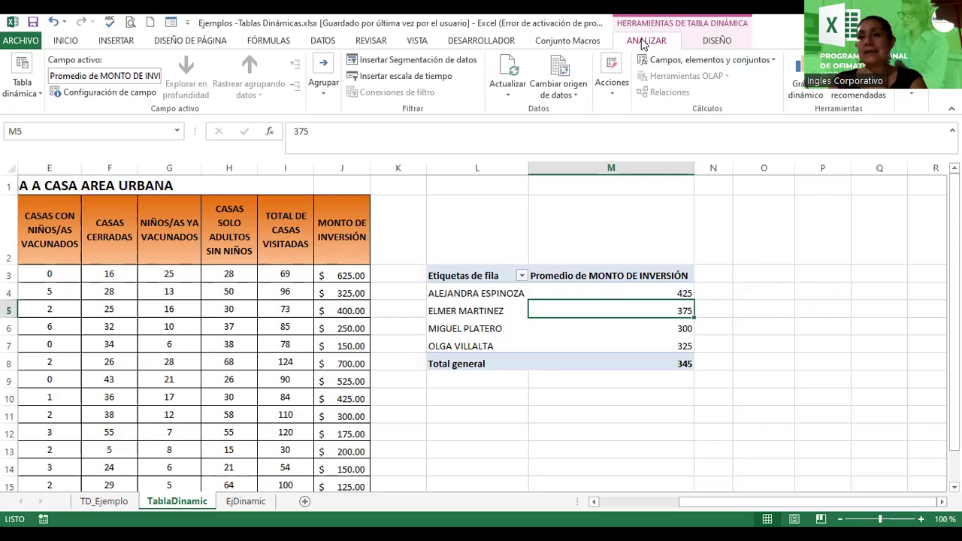
# - Show the pivot field list via Mostrar > Lista de campo, then hide and restore it from cell L7
pyautogui.click(912, 99)
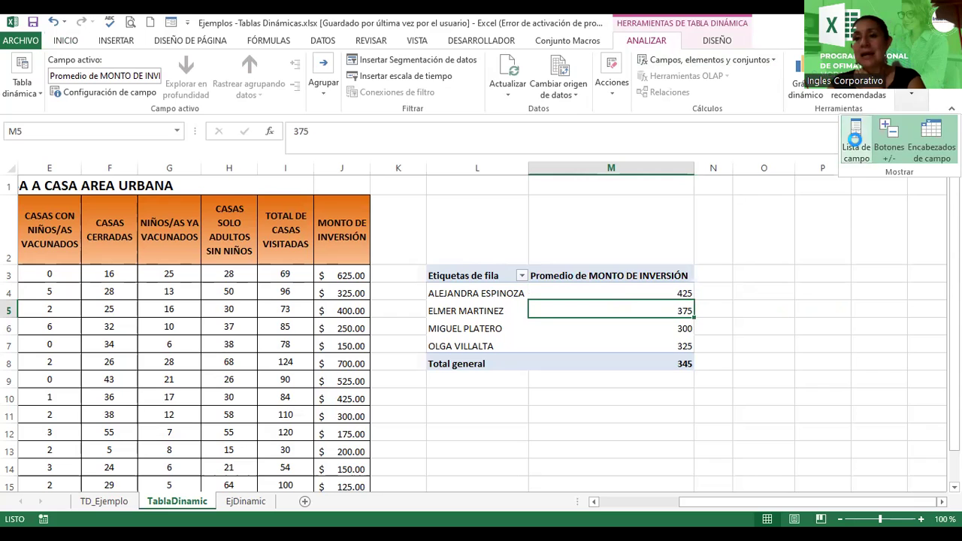
pyautogui.click(856, 139)
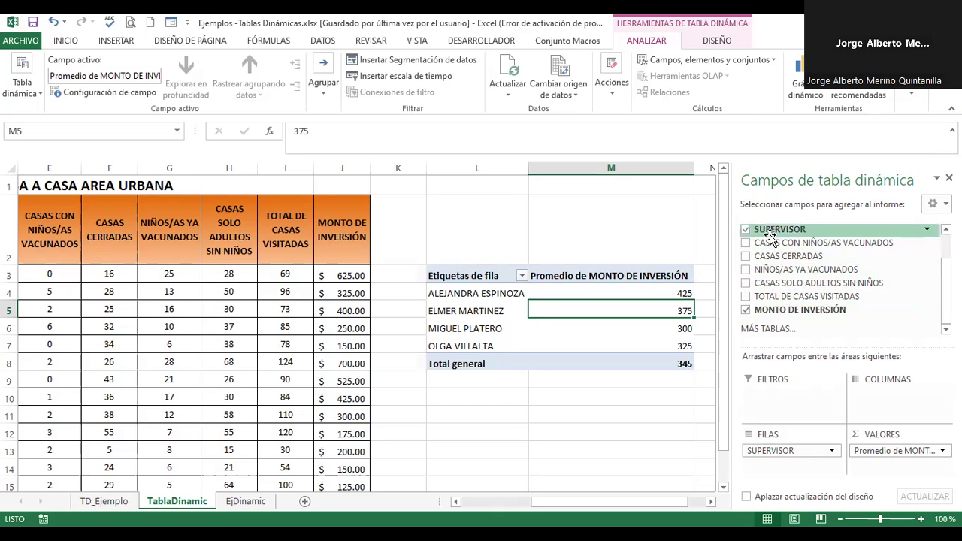
pyautogui.click(476, 310)
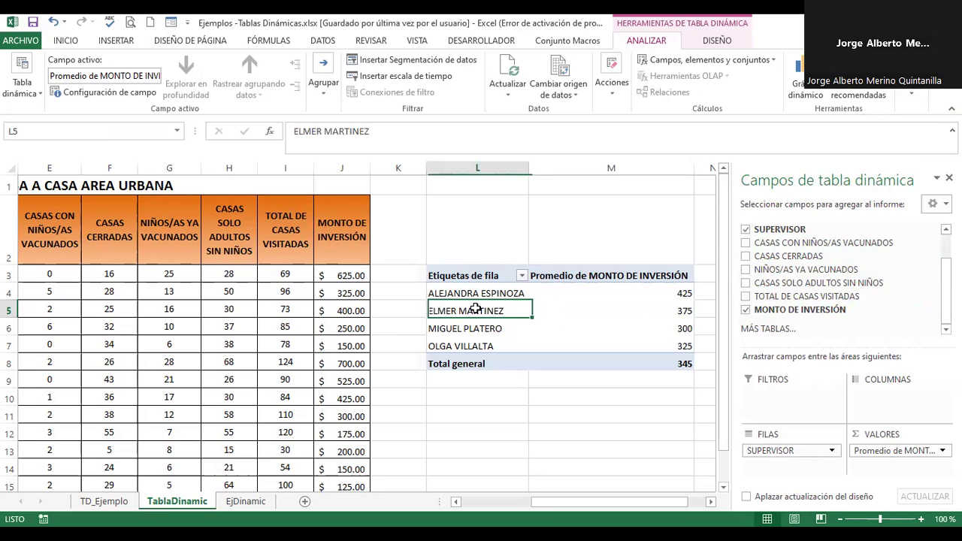
pyautogui.click(476, 325)
pyautogui.click(605, 311)
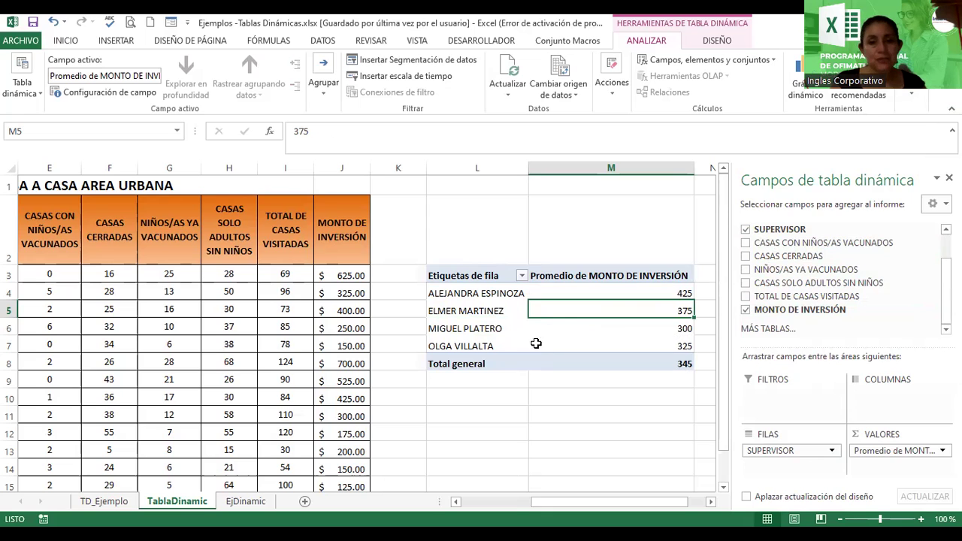
pyautogui.click(510, 401)
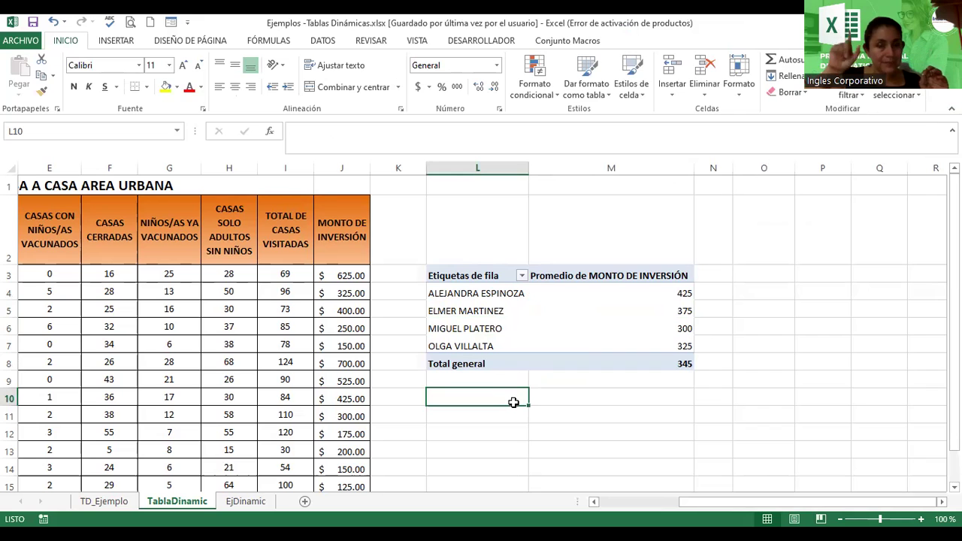
pyautogui.click(442, 346)
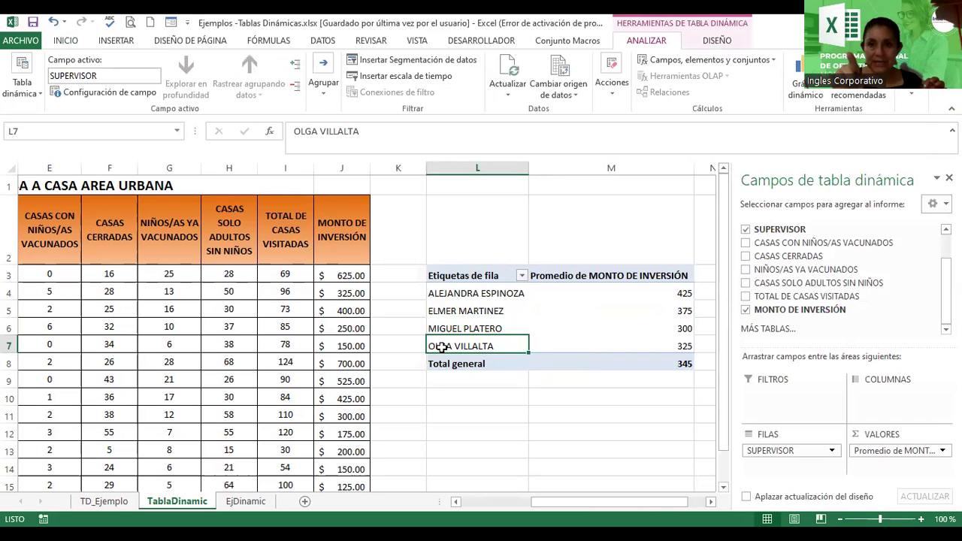
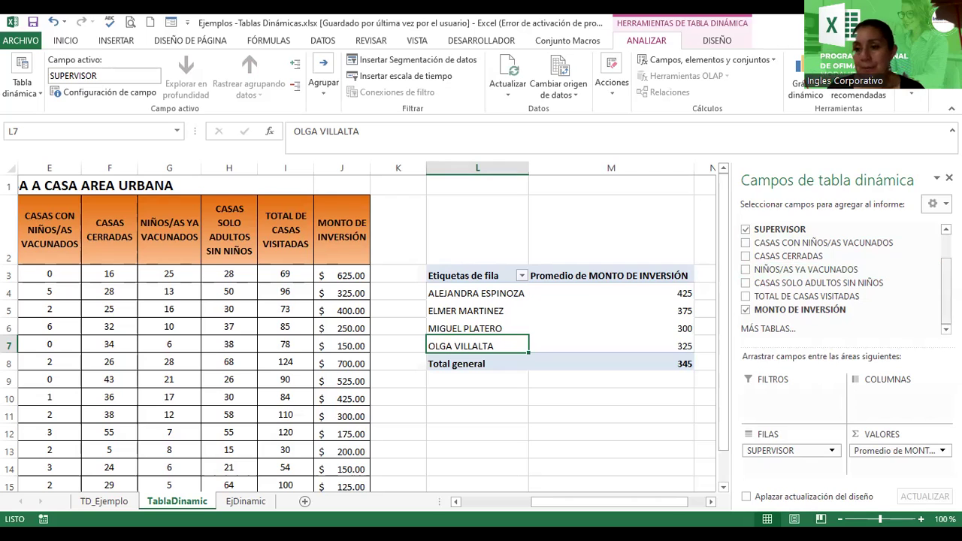
# - Add DIRECCION to the pivot table as a report filter set to (Todas)
pyautogui.moveTo(945, 293); pyautogui.dragTo(941, 248)
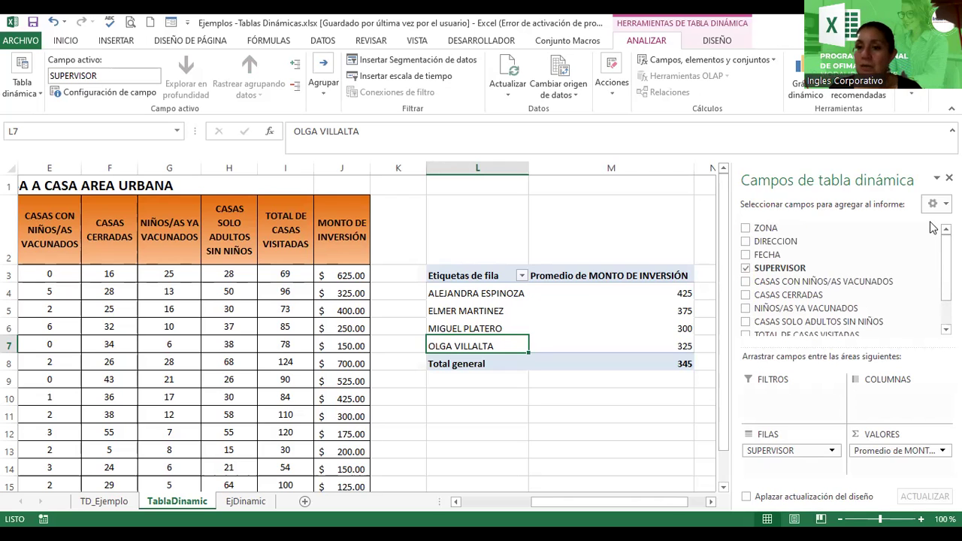
pyautogui.moveTo(774, 241)
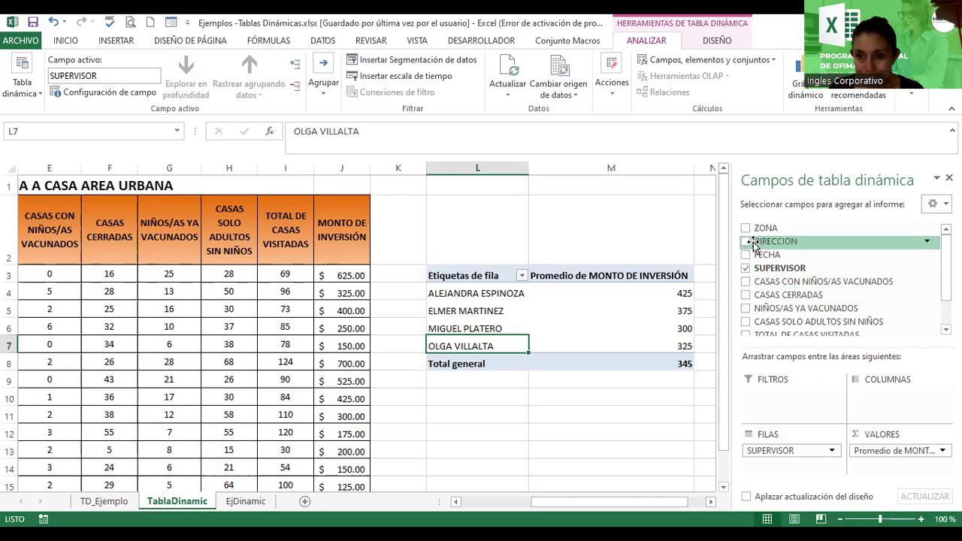
pyautogui.click(748, 242)
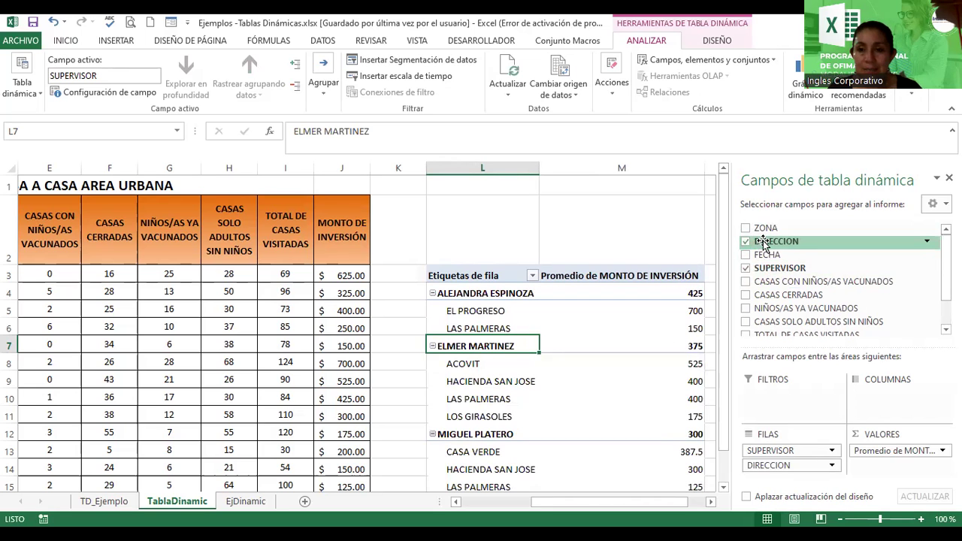
pyautogui.moveTo(763, 244)
pyautogui.mouseDown()
pyautogui.moveTo(777, 409)
pyautogui.moveTo(774, 402)
pyautogui.mouseUp()
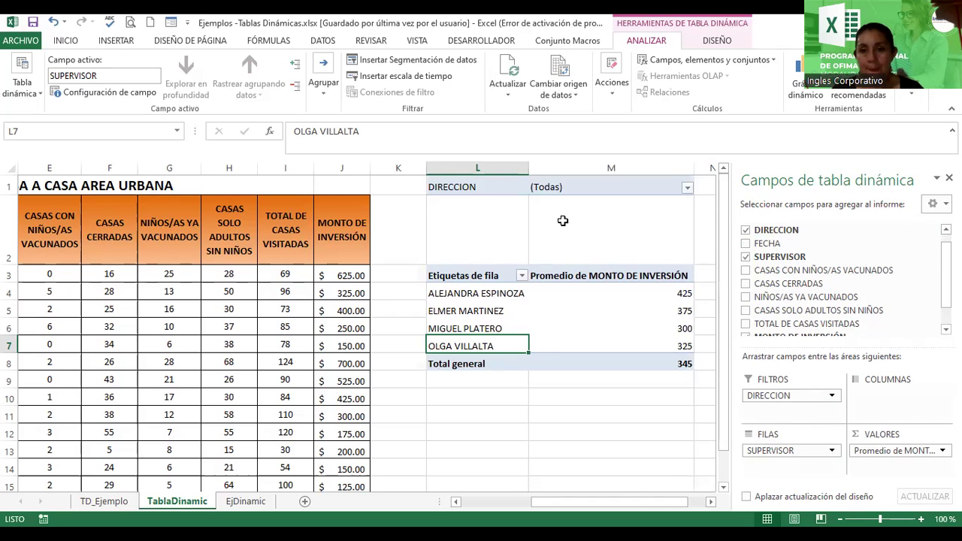
pyautogui.click(549, 241)
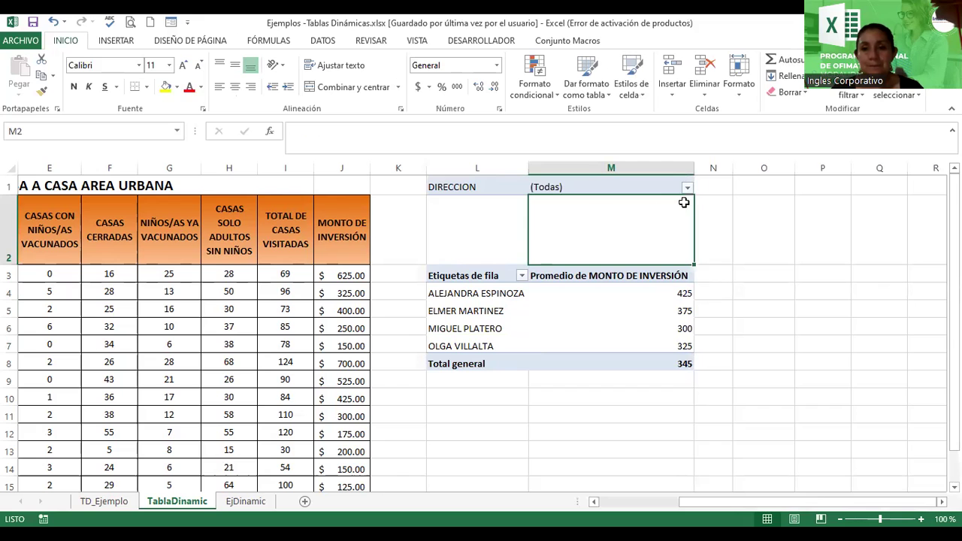
# - Move the whole pivot table L1:M8 down so it starts at L3
pyautogui.click(526, 192)
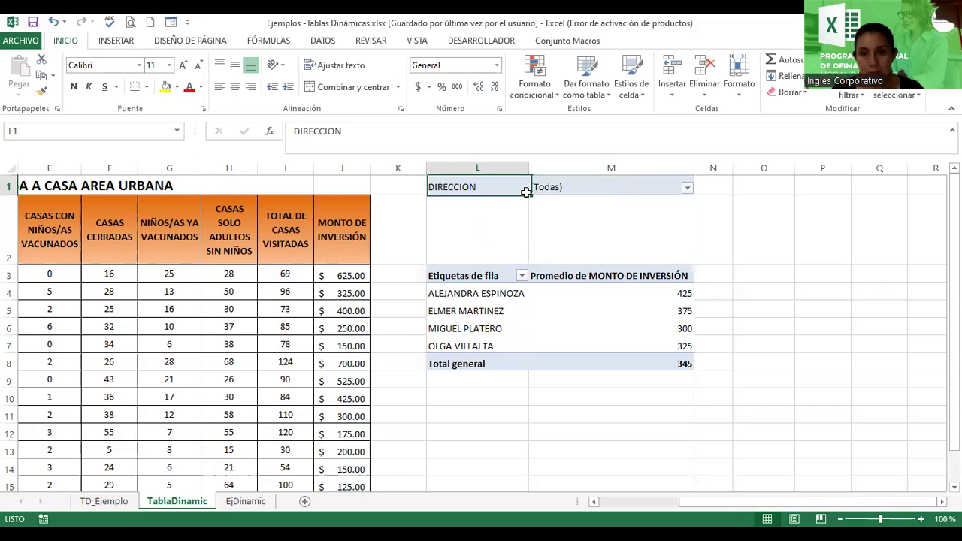
pyautogui.moveTo(526, 191); pyautogui.dragTo(586, 369)
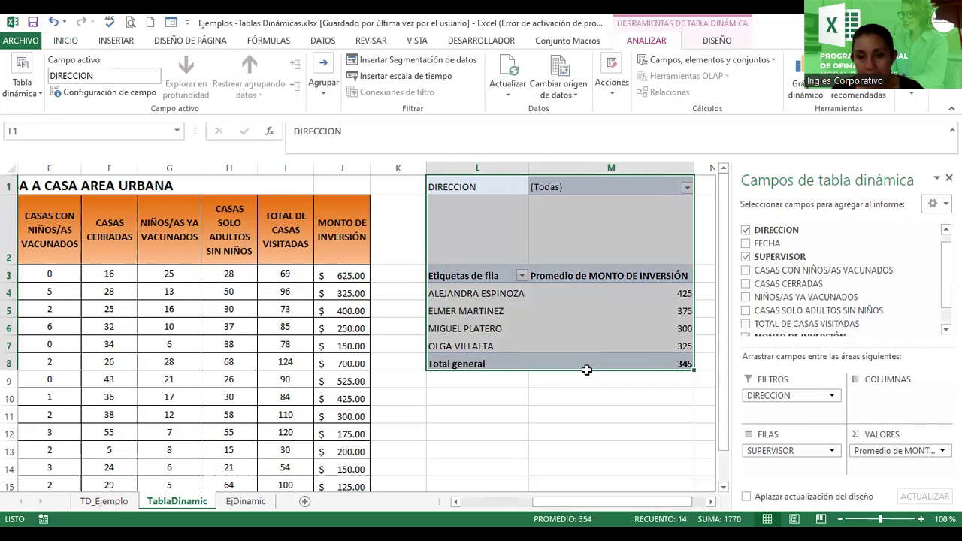
pyautogui.moveTo(586, 370); pyautogui.dragTo(585, 381)
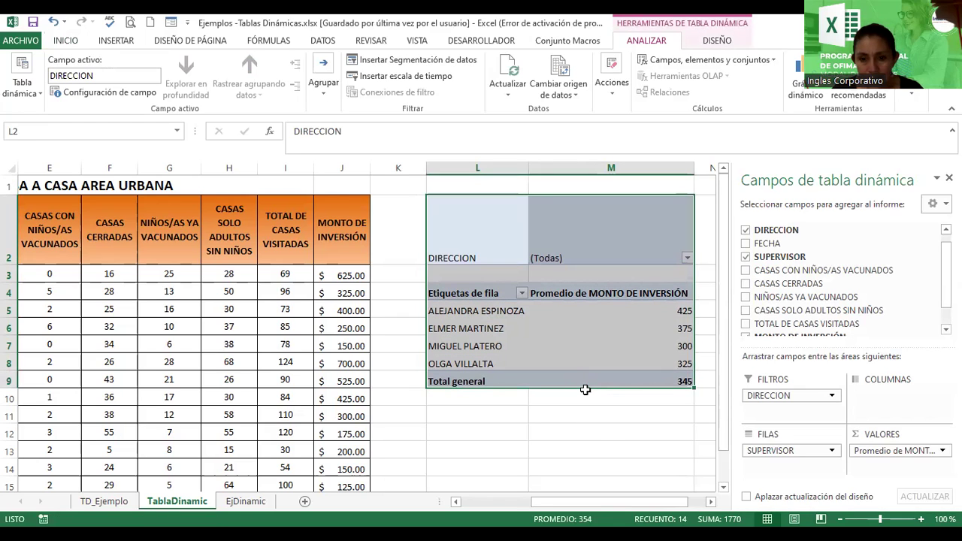
pyautogui.moveTo(587, 391)
pyautogui.mouseDown()
pyautogui.moveTo(589, 412)
pyautogui.moveTo(586, 399)
pyautogui.mouseUp()
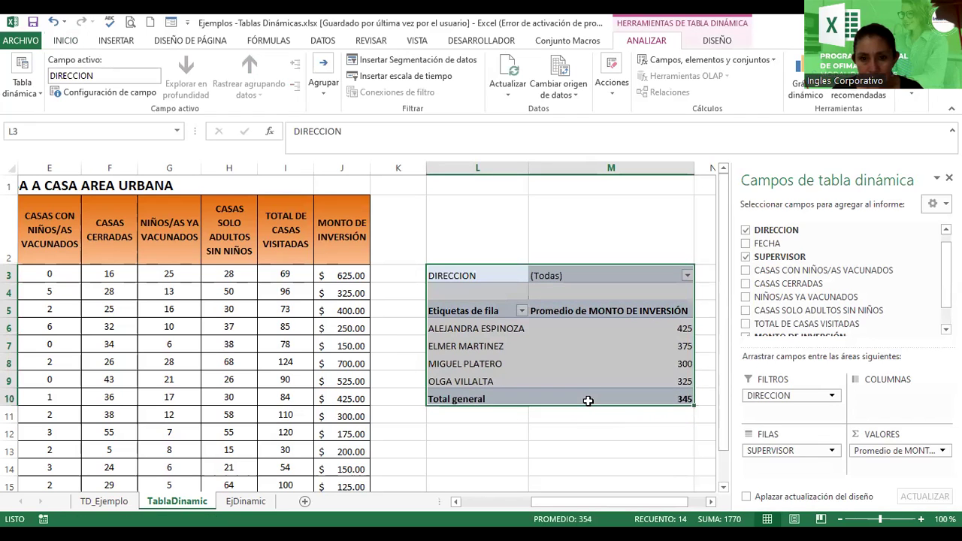
pyautogui.click(604, 308)
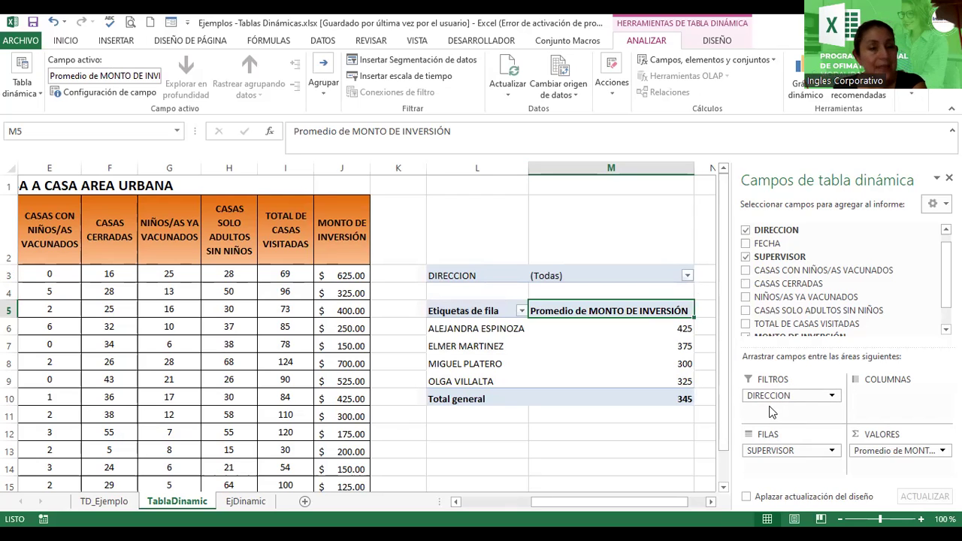
pyautogui.click(688, 277)
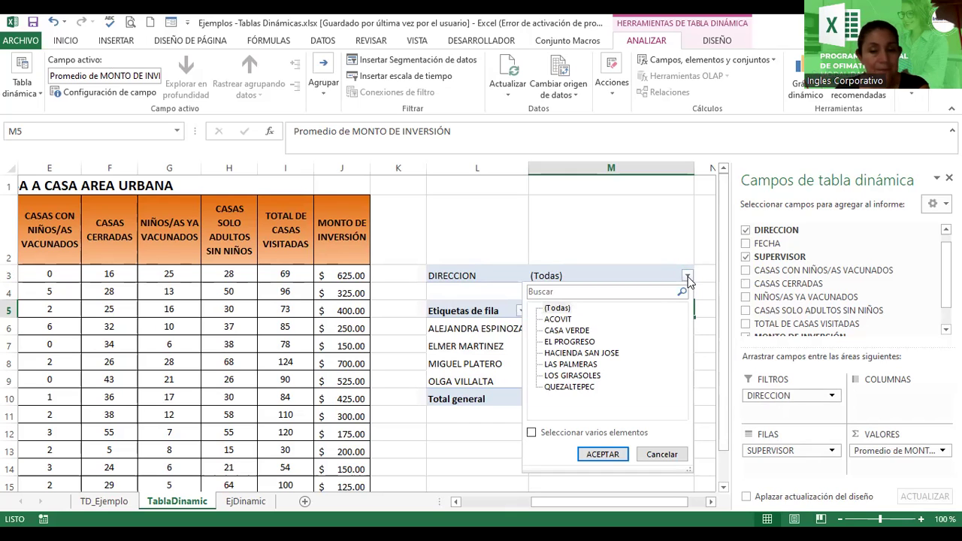
pyautogui.click(683, 275)
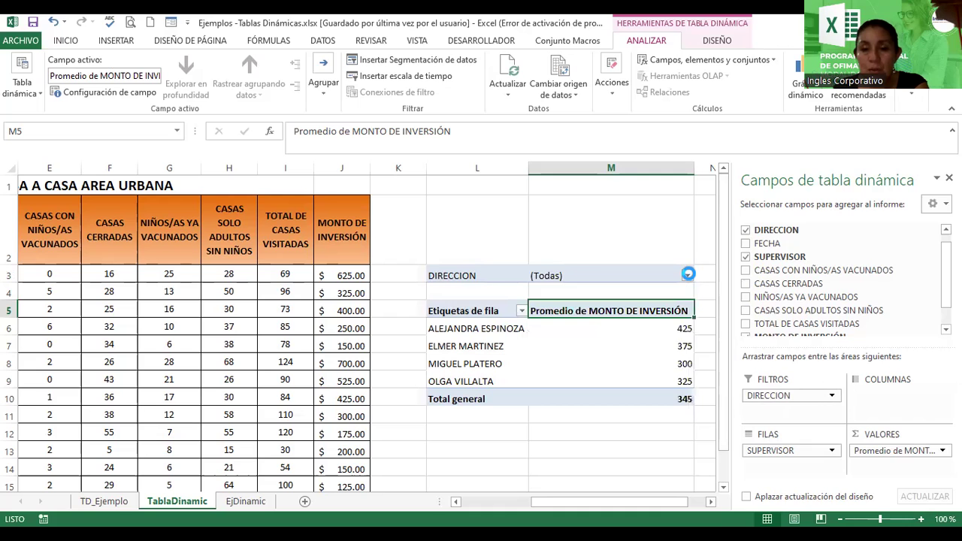
pyautogui.click(687, 276)
pyautogui.click(566, 331)
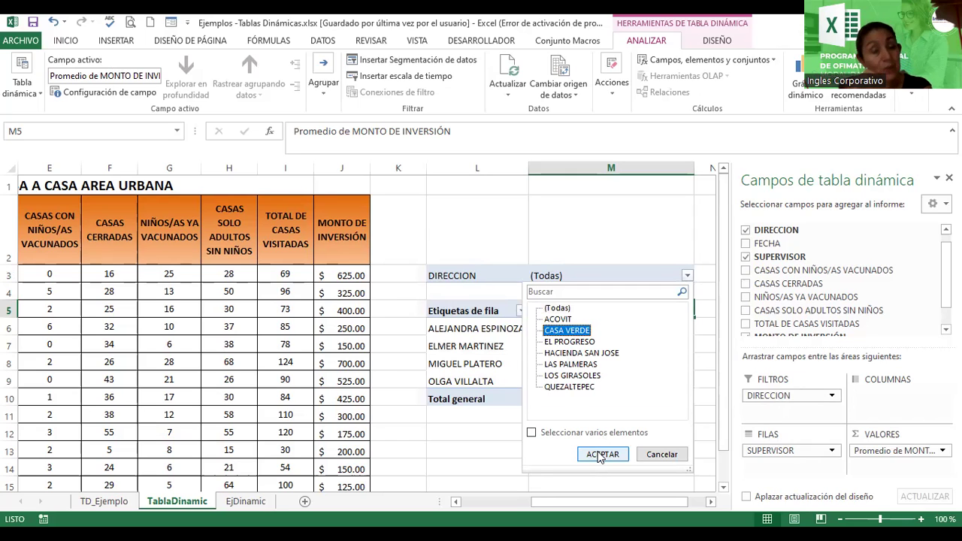
pyautogui.click(601, 455)
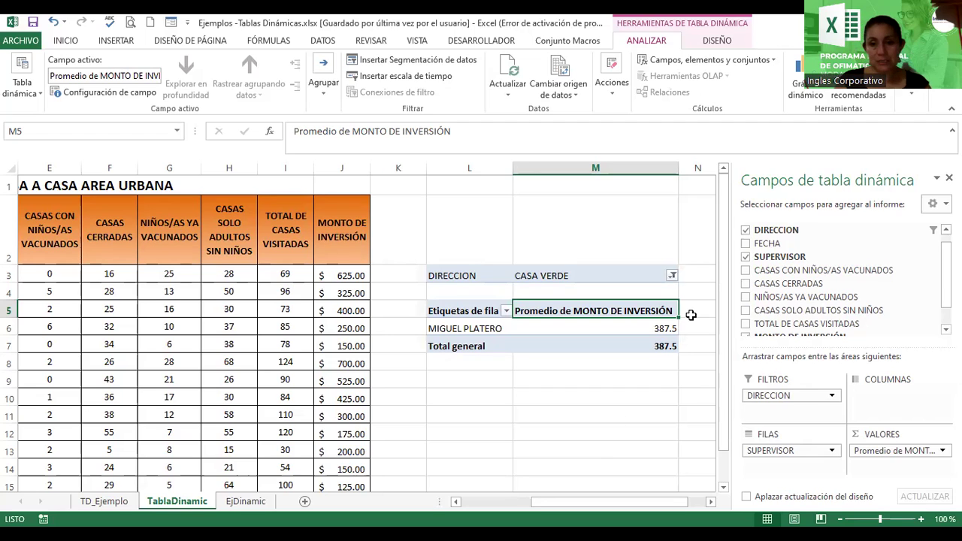
# - Filter DIRECCION to HACIENDA SAN JOSE and select the three supervisors' averages in M6:M8
pyautogui.click(672, 276)
pyautogui.click(557, 353)
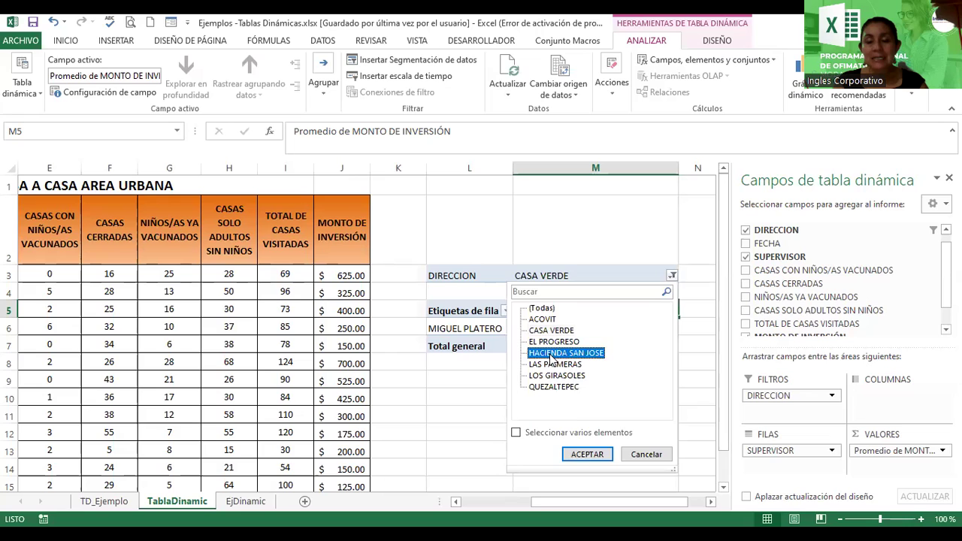
pyautogui.click(586, 455)
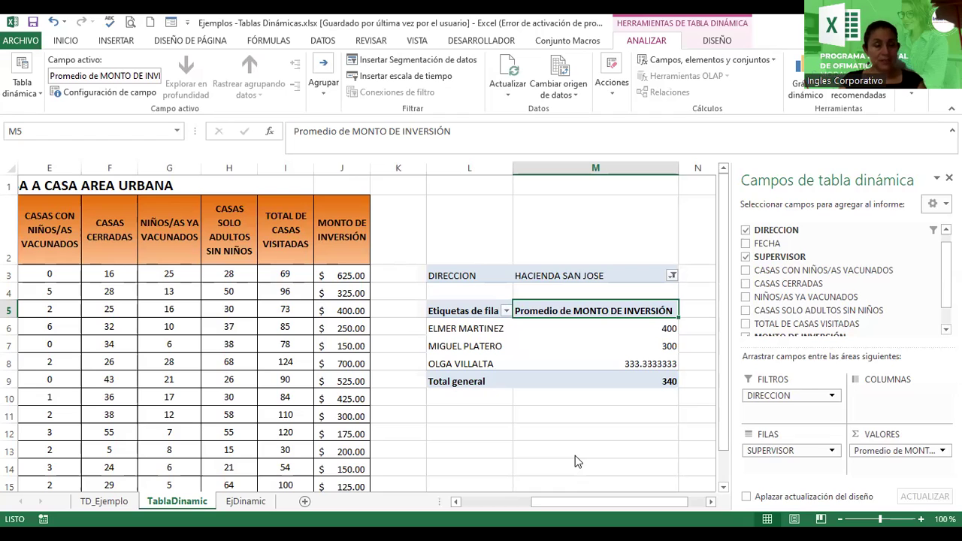
pyautogui.moveTo(630, 327); pyautogui.dragTo(629, 380)
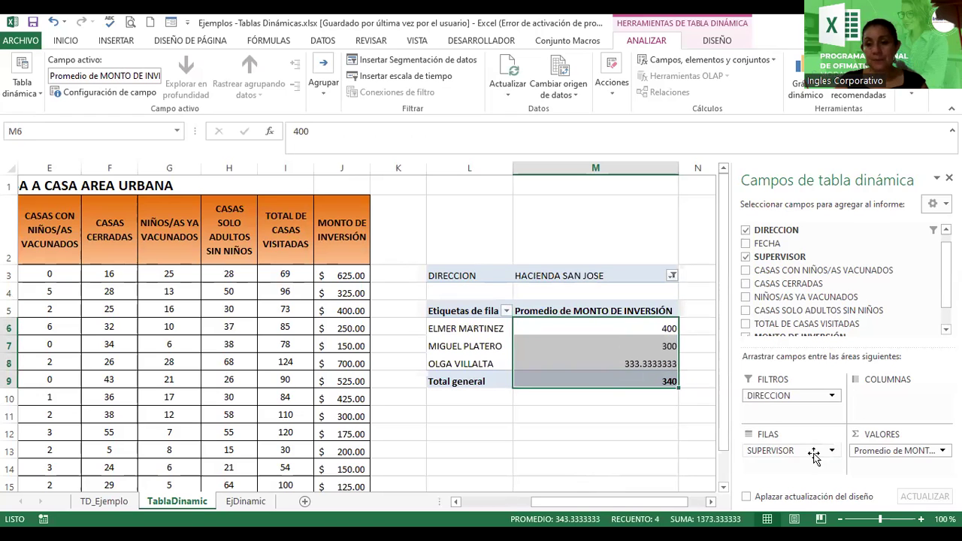
# - Format the Promedio de MONTO values as Moneda with two decimals, total $340.00
pyautogui.click(881, 454)
pyautogui.click(871, 436)
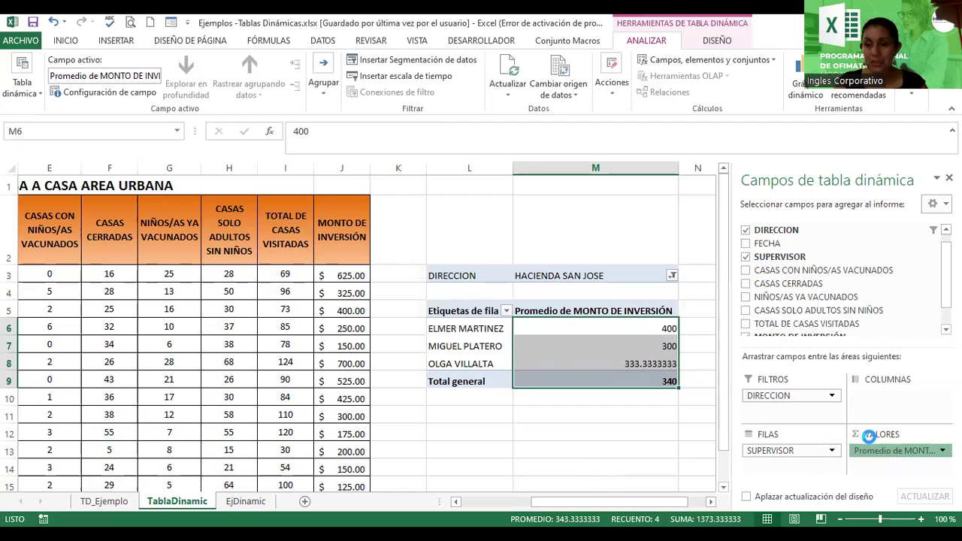
pyautogui.click(297, 351)
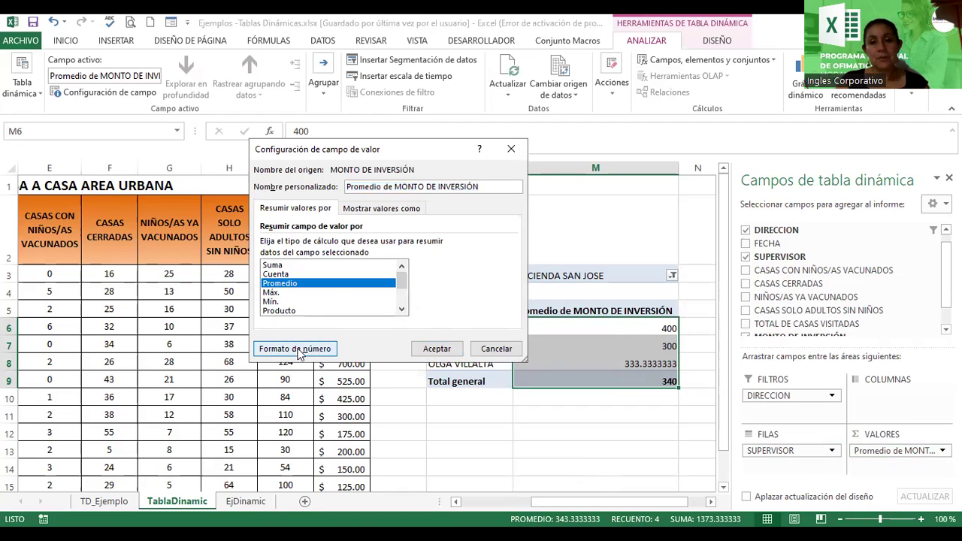
pyautogui.click(297, 349)
pyautogui.click(230, 171)
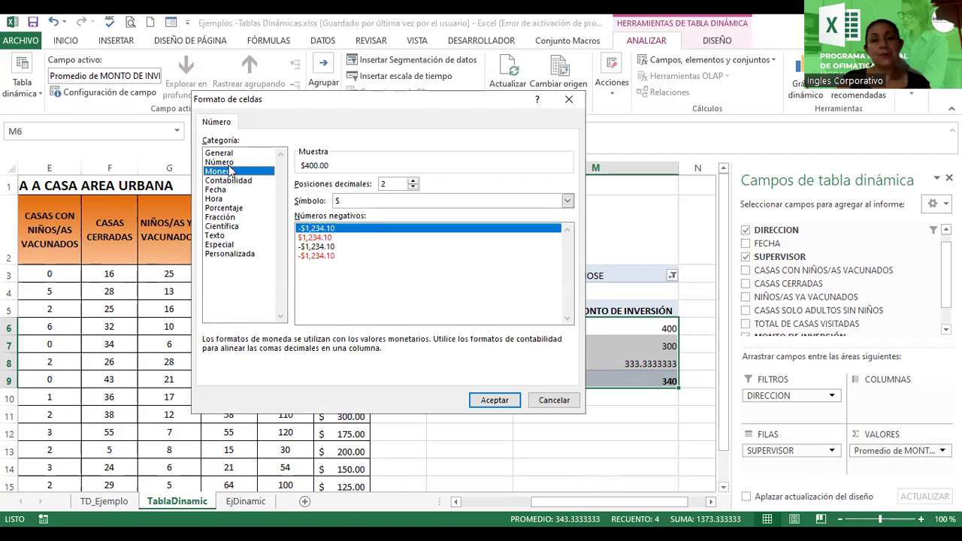
pyautogui.click(503, 403)
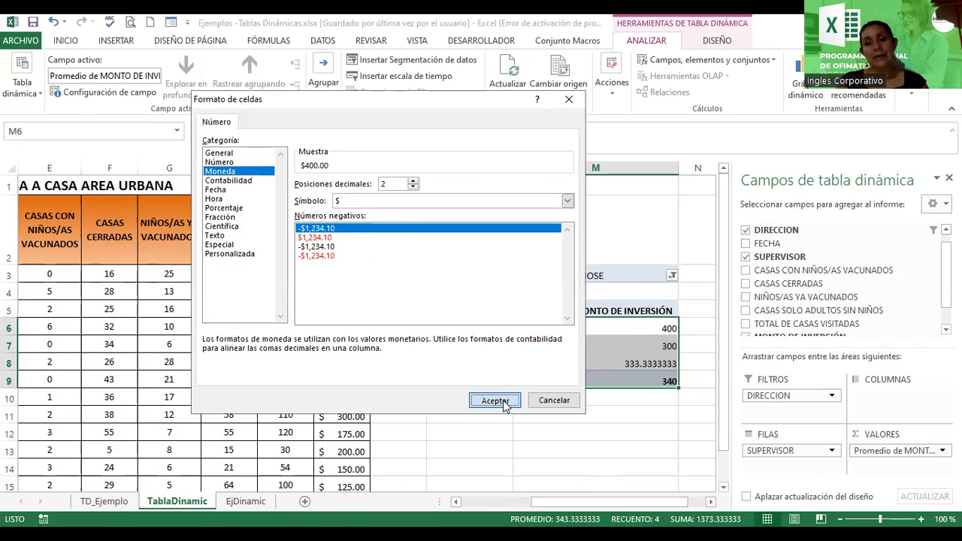
pyautogui.click(430, 345)
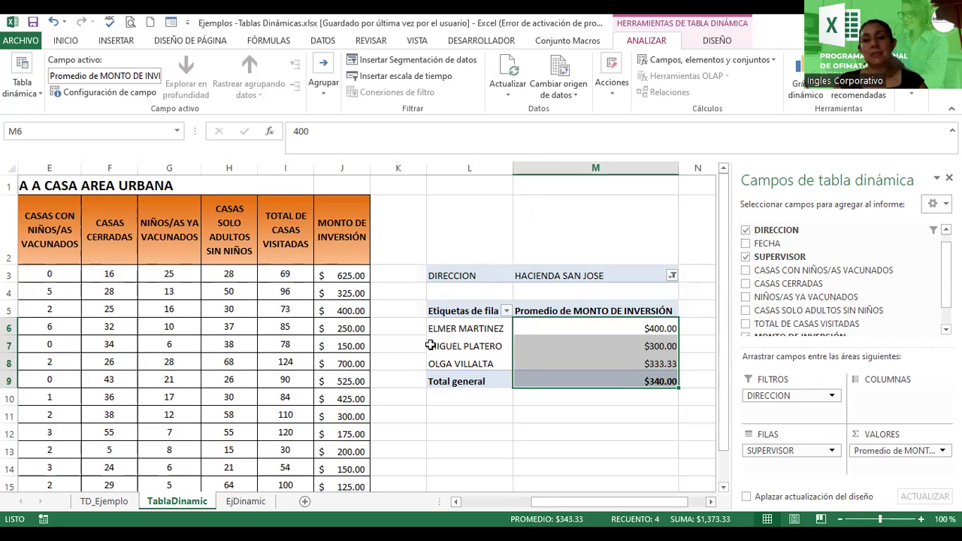
# - Enter TD_ as the title text in cell L2 above the pivot table
pyautogui.click(695, 443)
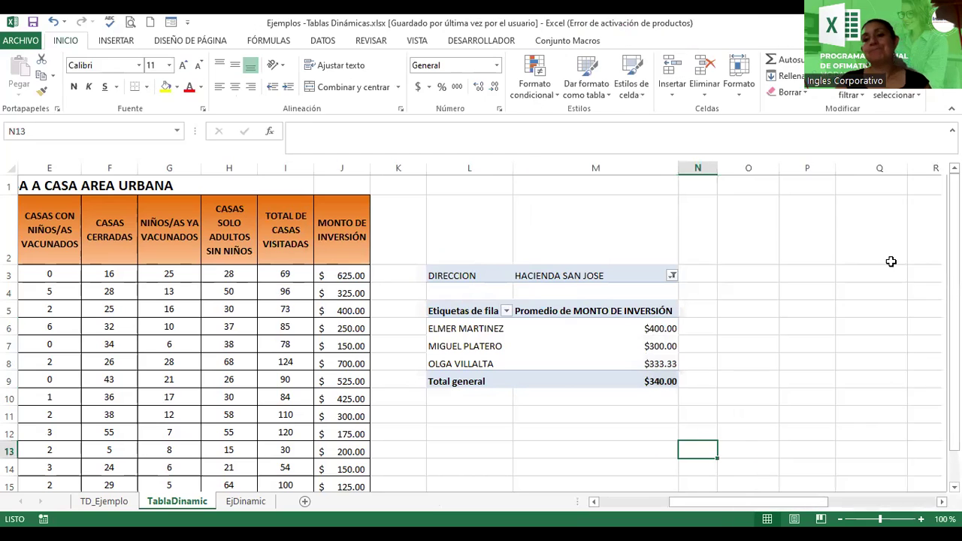
pyautogui.moveTo(955, 257); pyautogui.dragTo(954, 284)
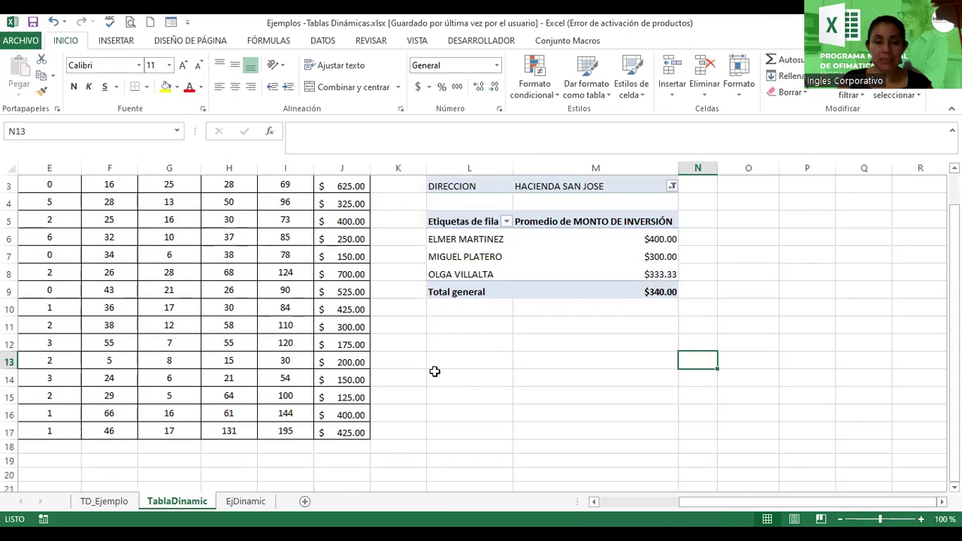
pyautogui.moveTo(955, 284); pyautogui.dragTo(954, 267)
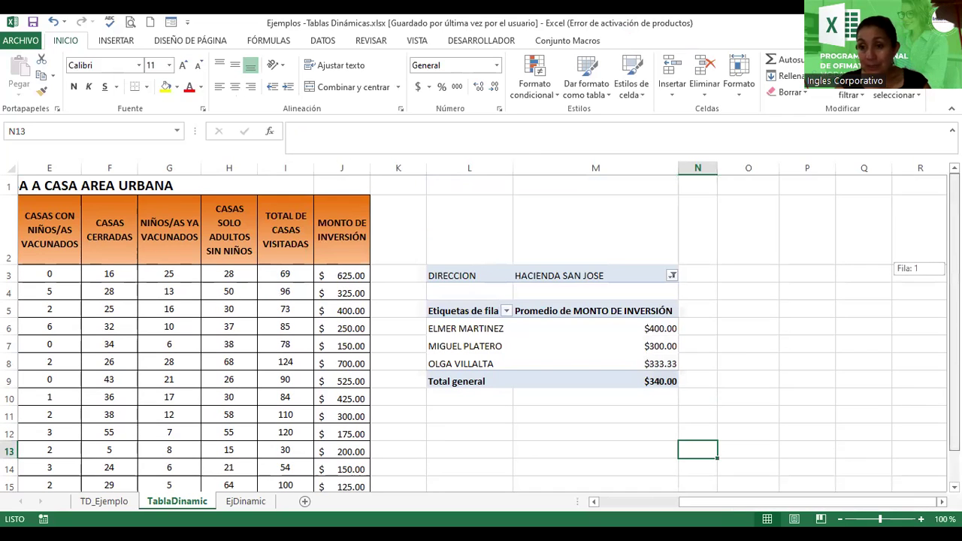
pyautogui.click(446, 239)
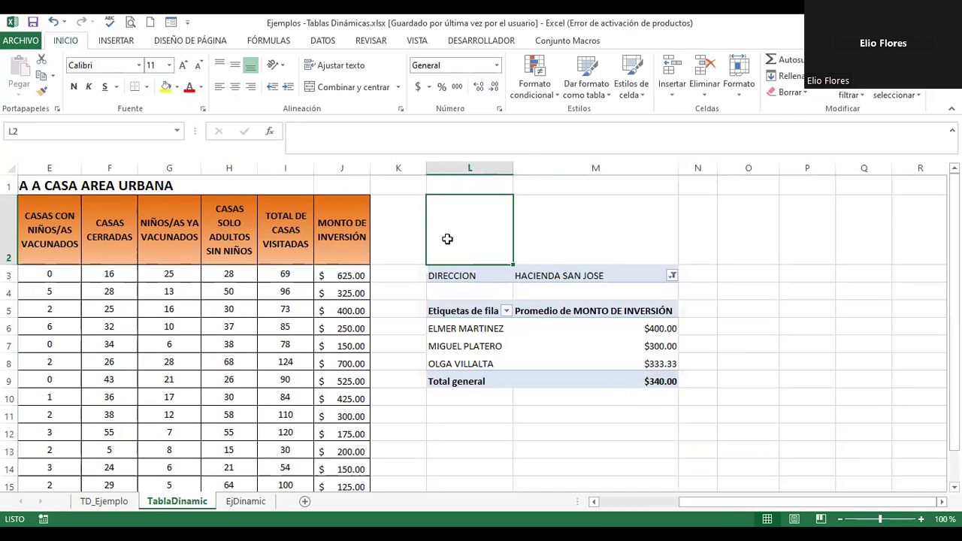
pyautogui.write('TD_')
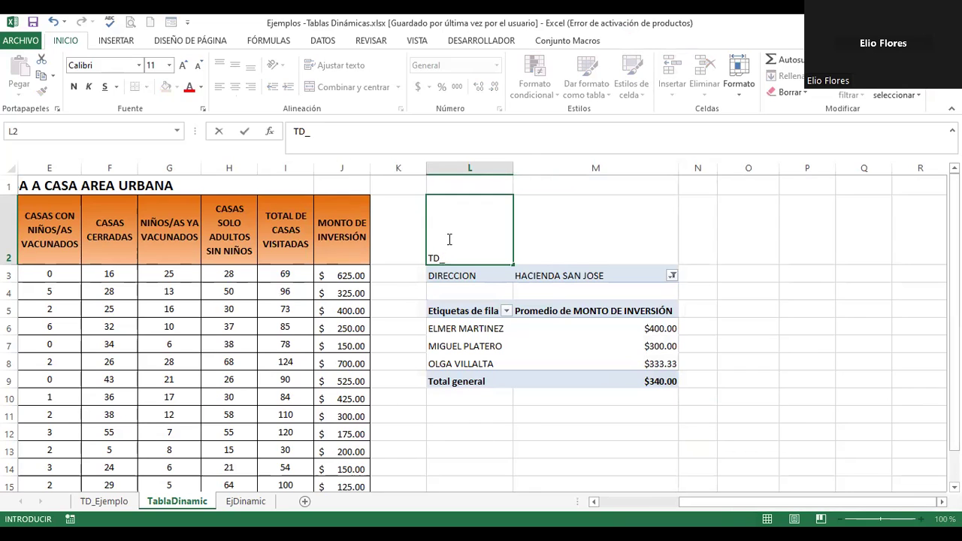
pyautogui.press('Return')
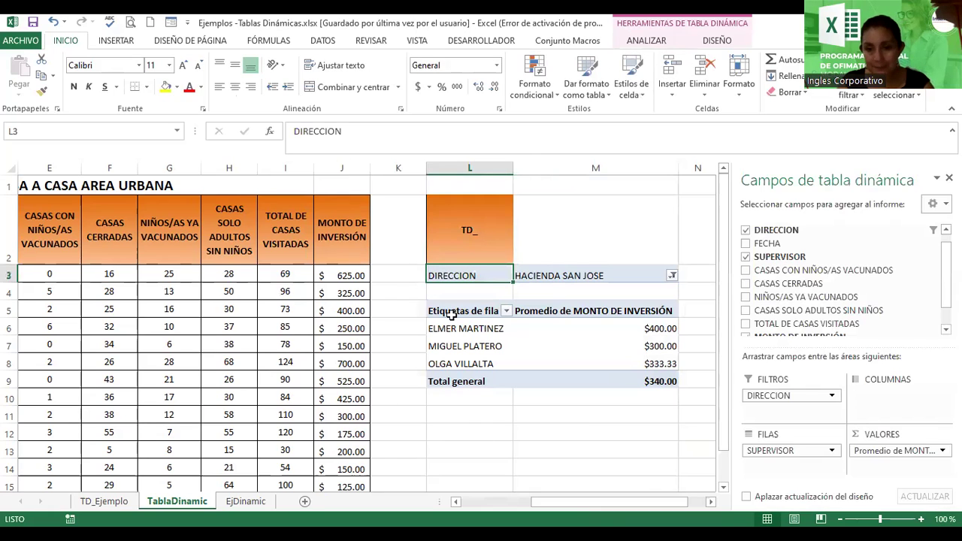
# - Reapply Moneda format with 2 decimals and $ symbol to the average investment values
pyautogui.click(648, 358)
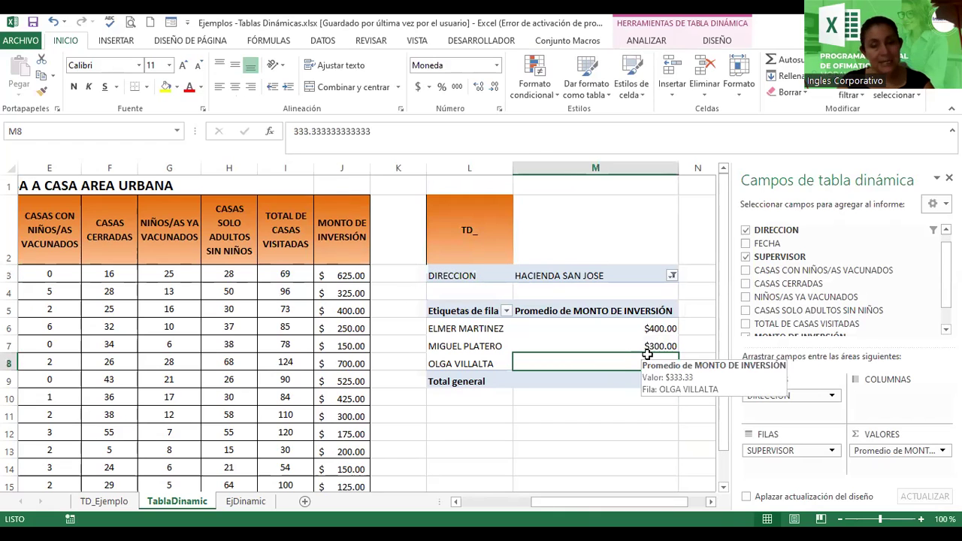
pyautogui.click(872, 456)
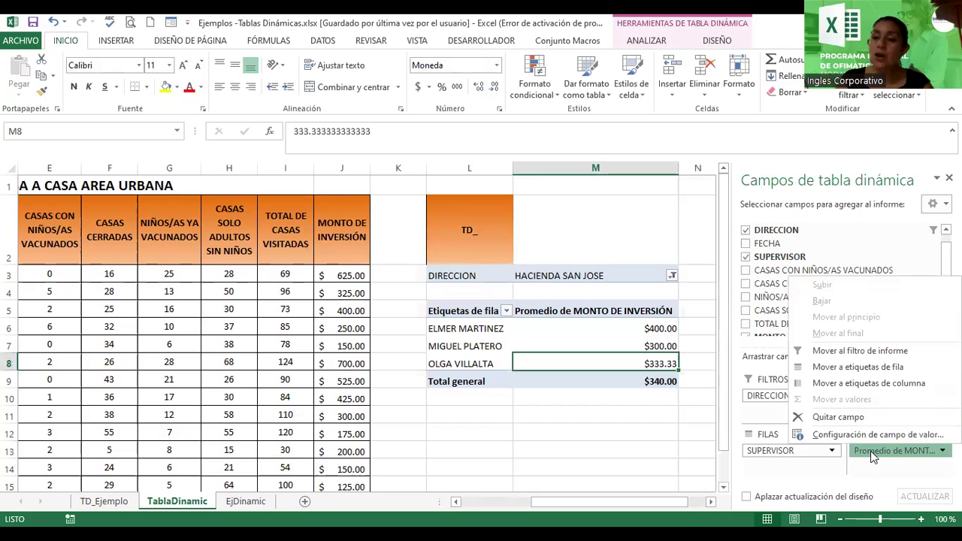
pyautogui.click(868, 435)
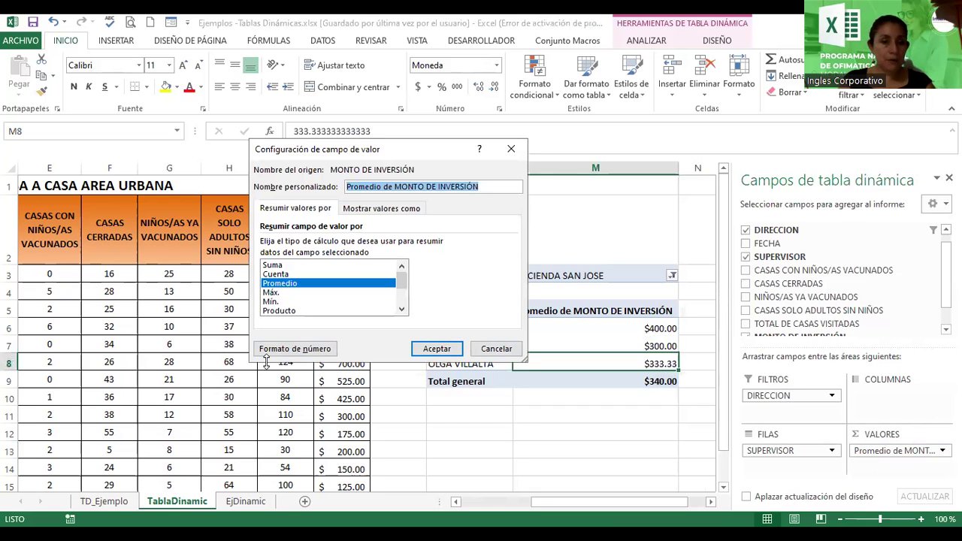
pyautogui.click(273, 356)
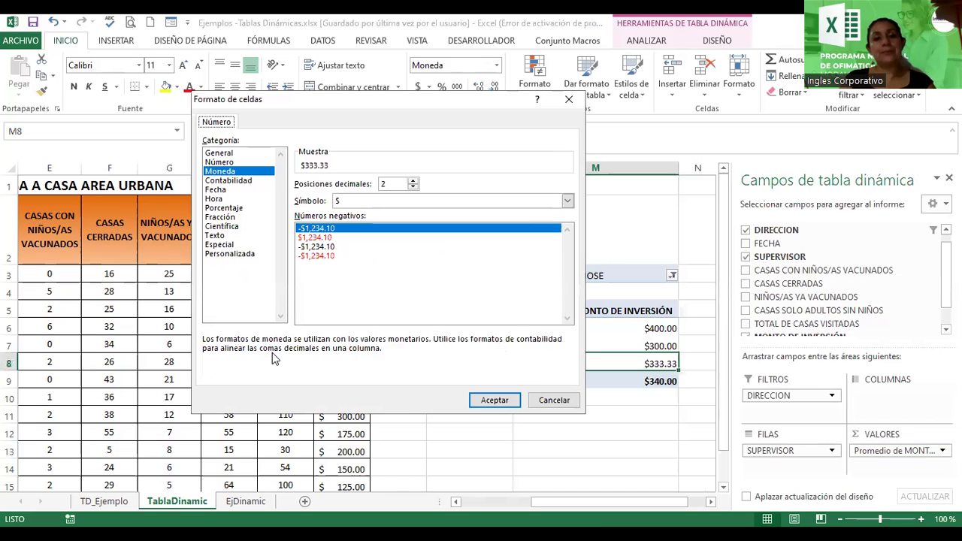
pyautogui.click(225, 171)
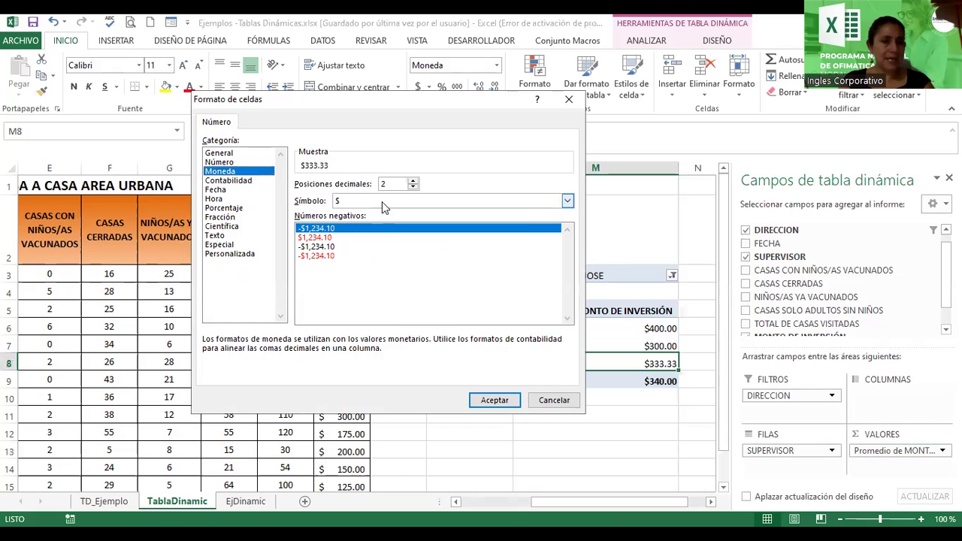
pyautogui.click(494, 402)
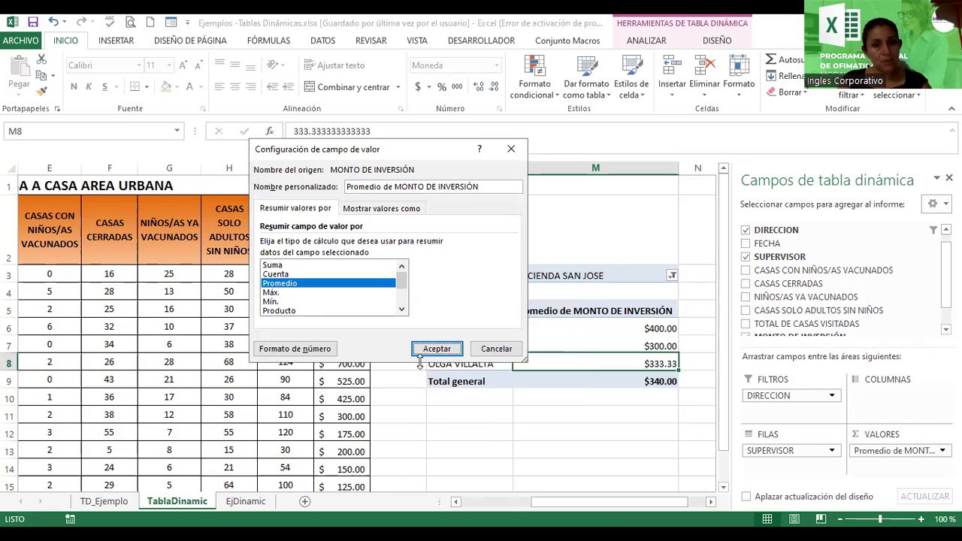
pyautogui.click(439, 351)
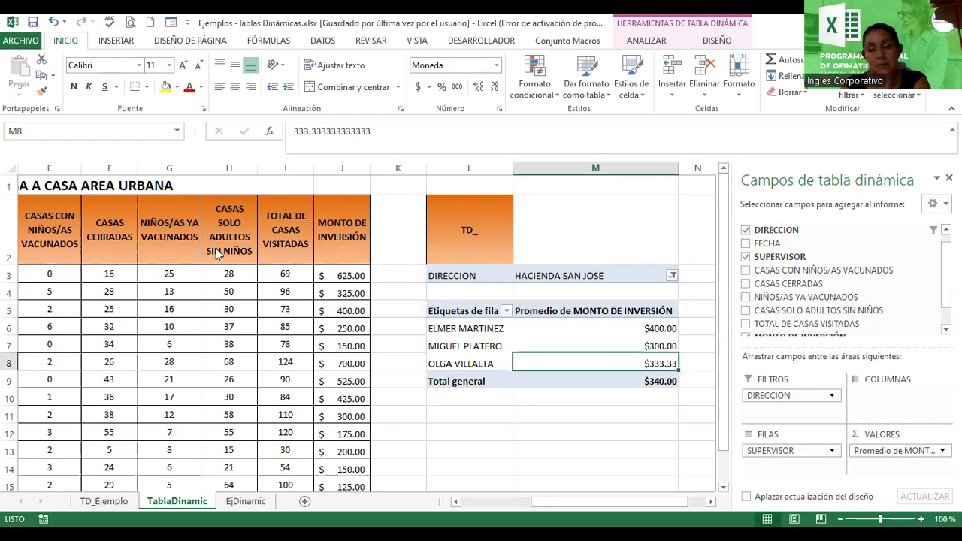
# - Complete L2 as 'TD_Promedio de Monto de inversión, por Dirección y Supervisor' and select L2:M2
pyautogui.press('Delete')
pyautogui.click(477, 314)
pyautogui.click(481, 239)
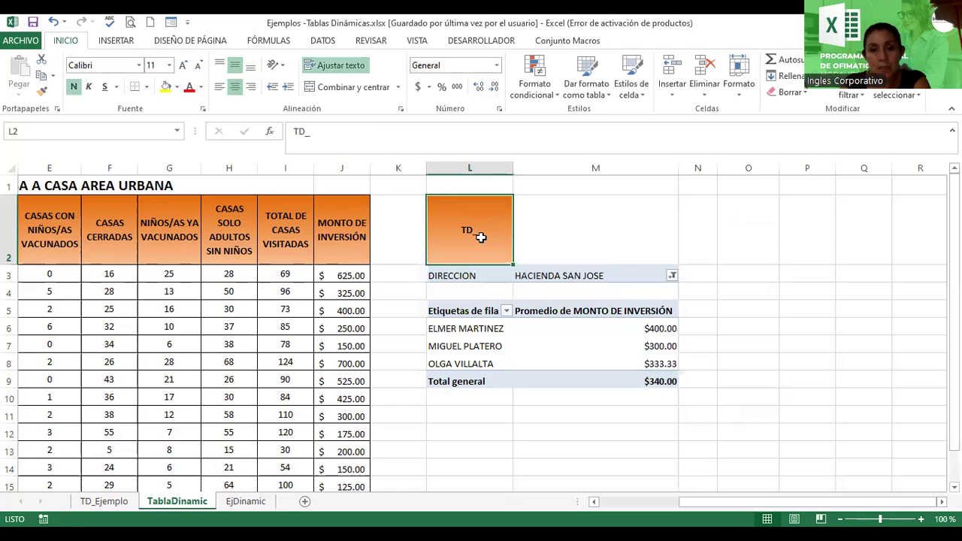
pyautogui.doubleClick(481, 239)
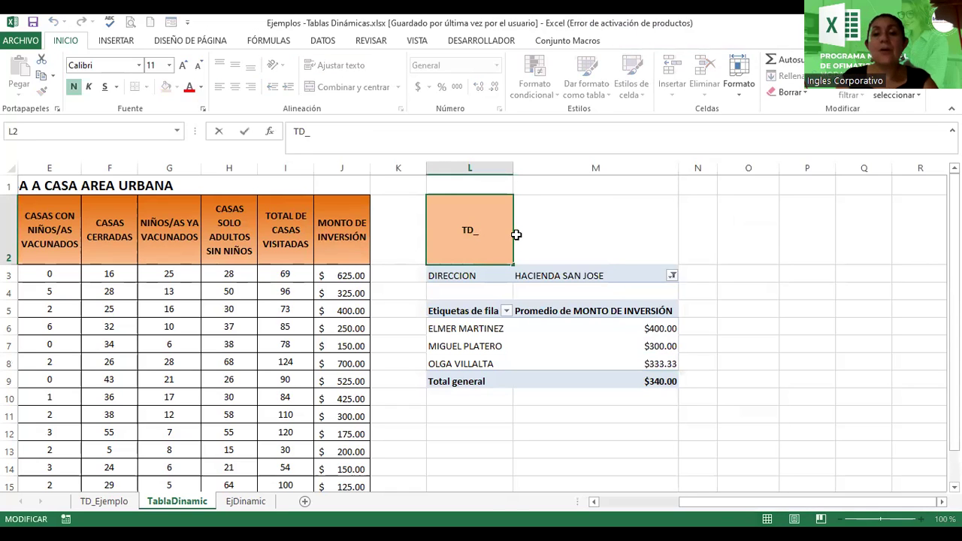
pyautogui.write('Promedio de Monto de inversión')
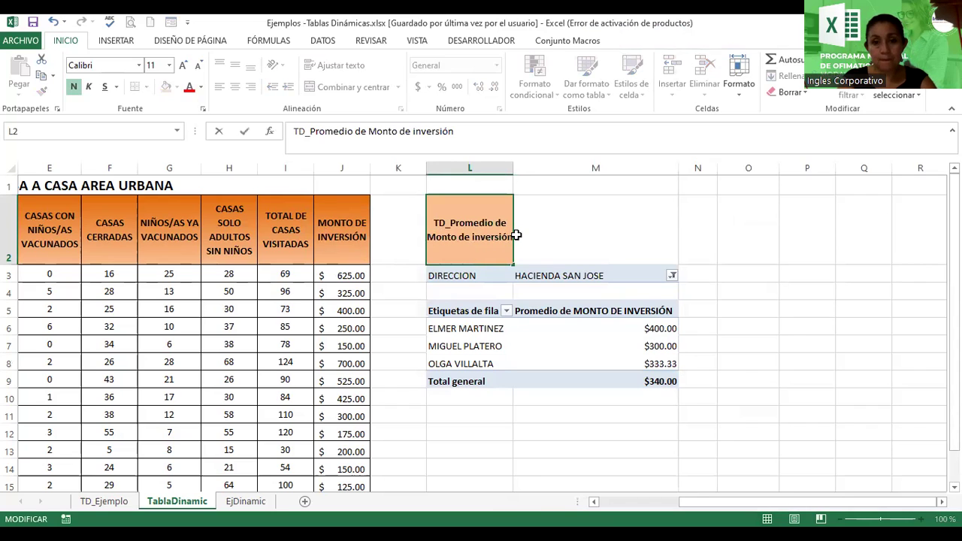
pyautogui.write(', por Dire')
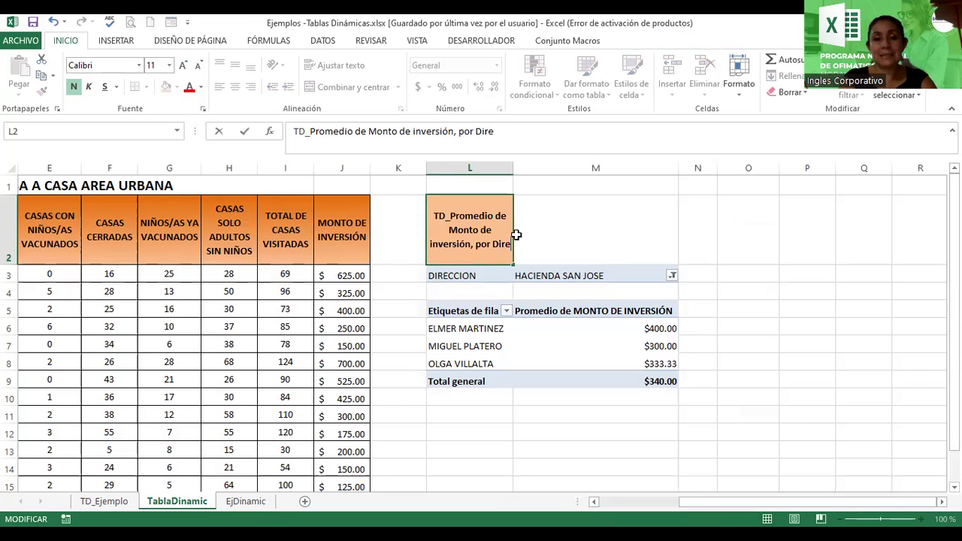
pyautogui.write('cción y')
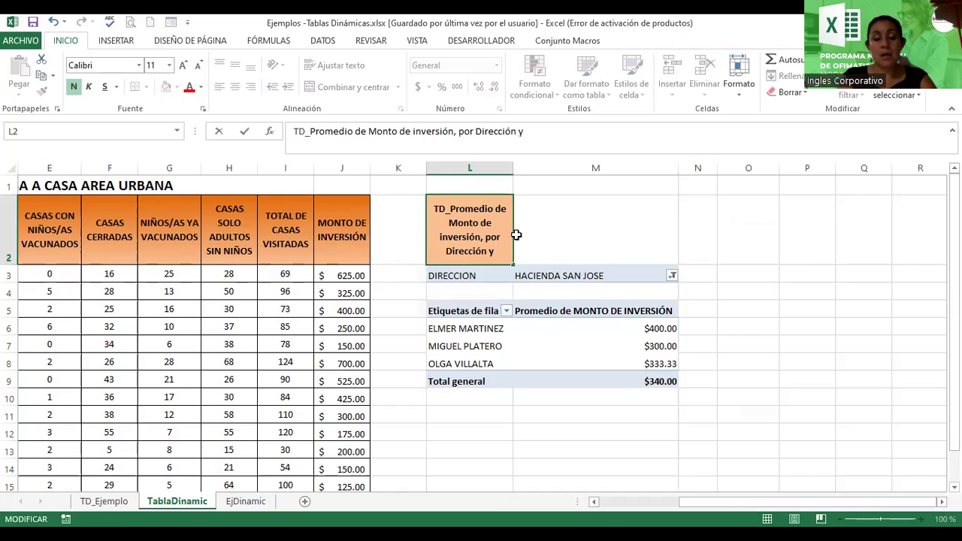
pyautogui.write(' Super')
pyautogui.write('visi')
pyautogui.write('r')
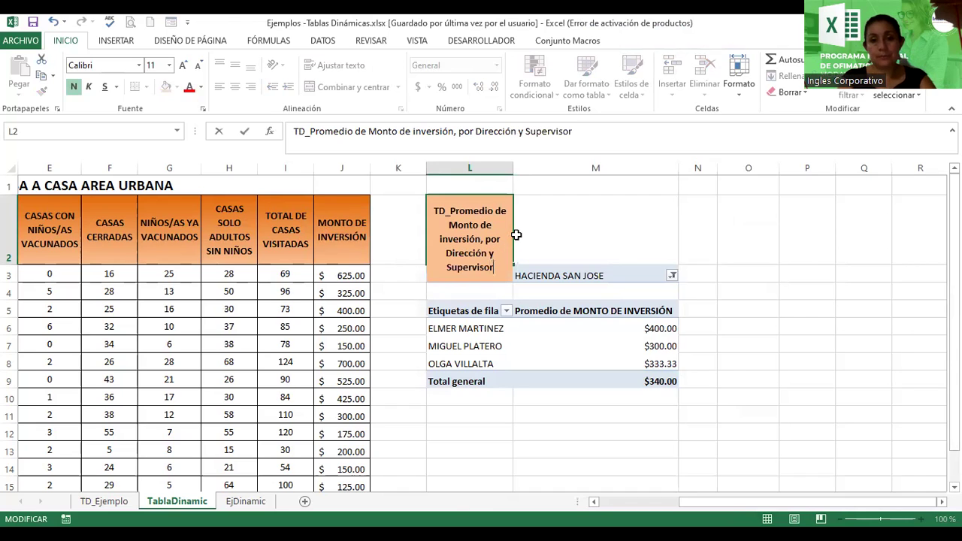
pyautogui.press('Return')
pyautogui.moveTo(498, 229); pyautogui.dragTo(592, 225)
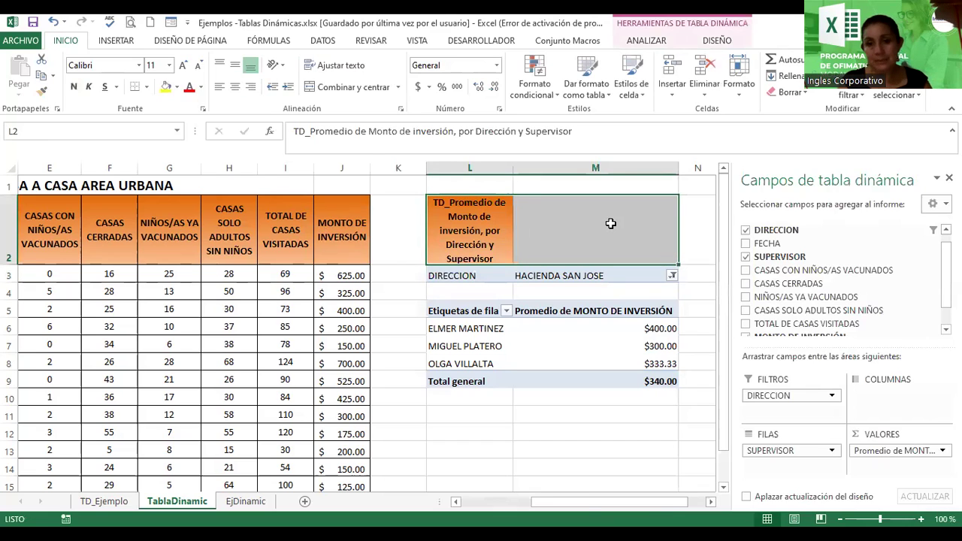
# - Wrap the L2:M2 title text, merge and centre it, and align it to the bottom
pyautogui.click(321, 65)
pyautogui.click(322, 64)
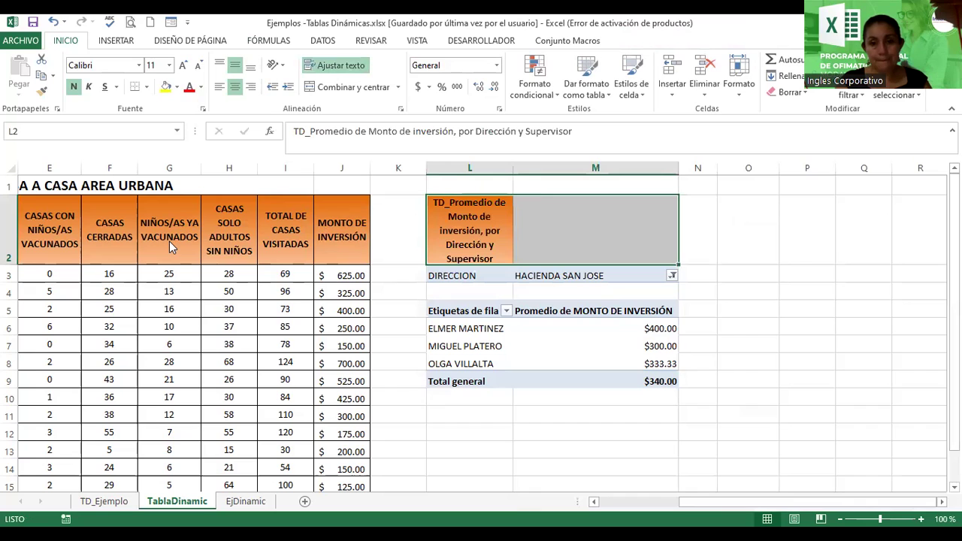
pyautogui.click(327, 89)
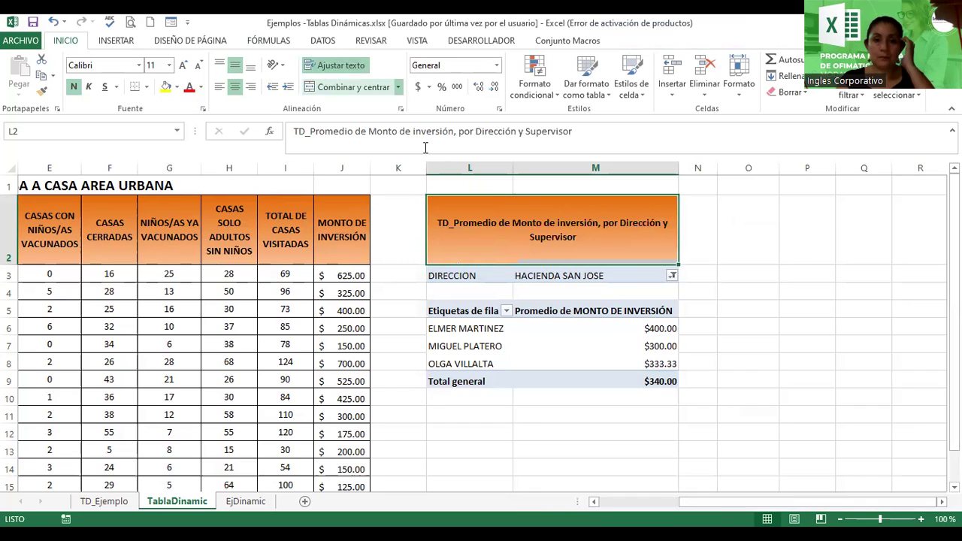
pyautogui.click(250, 65)
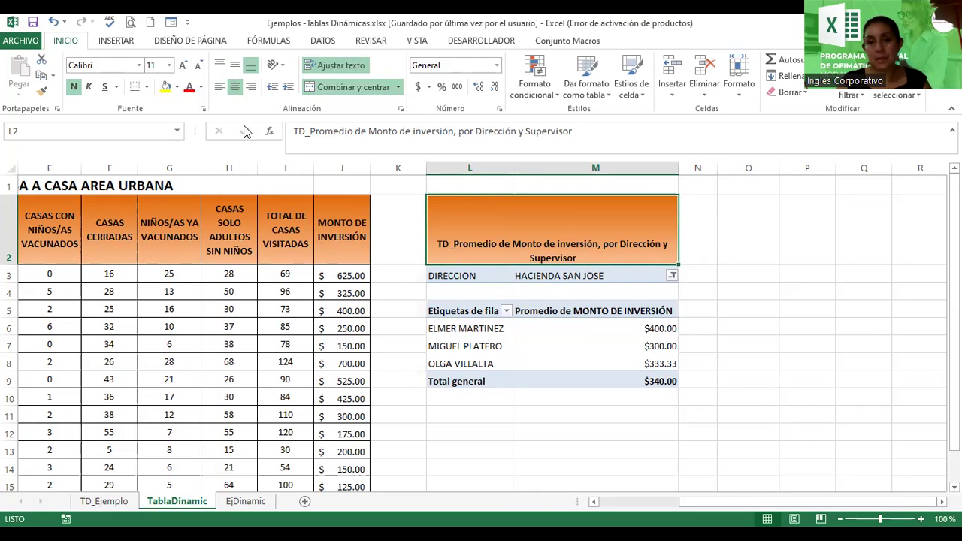
# - Select an average value in the pivot table so the PivotTable Fields list reappears
pyautogui.click(794, 435)
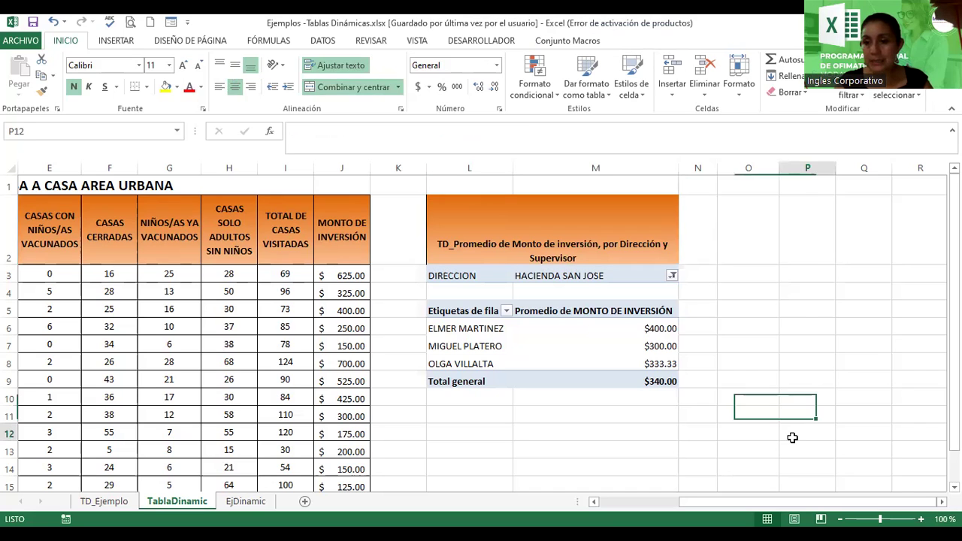
pyautogui.moveTo(954, 301); pyautogui.dragTo(954, 332)
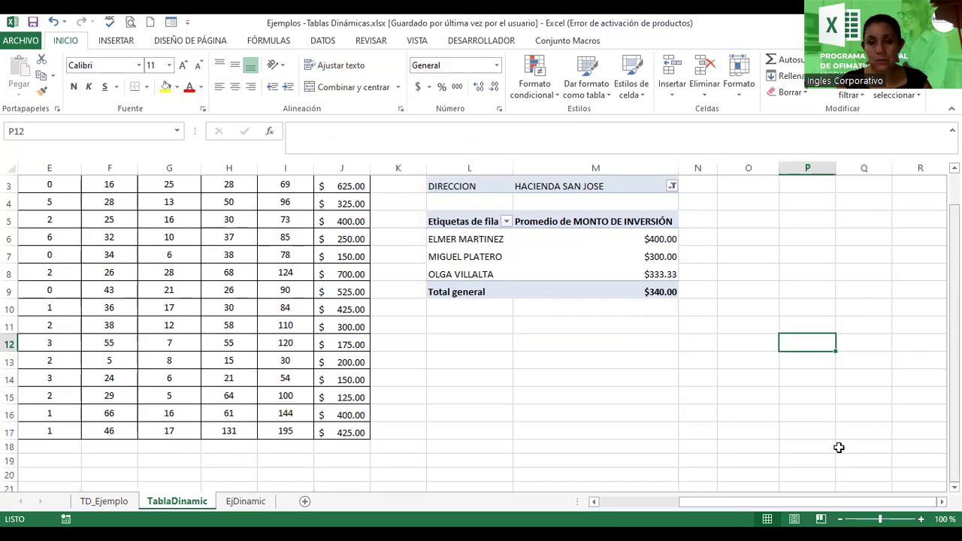
pyautogui.click(451, 347)
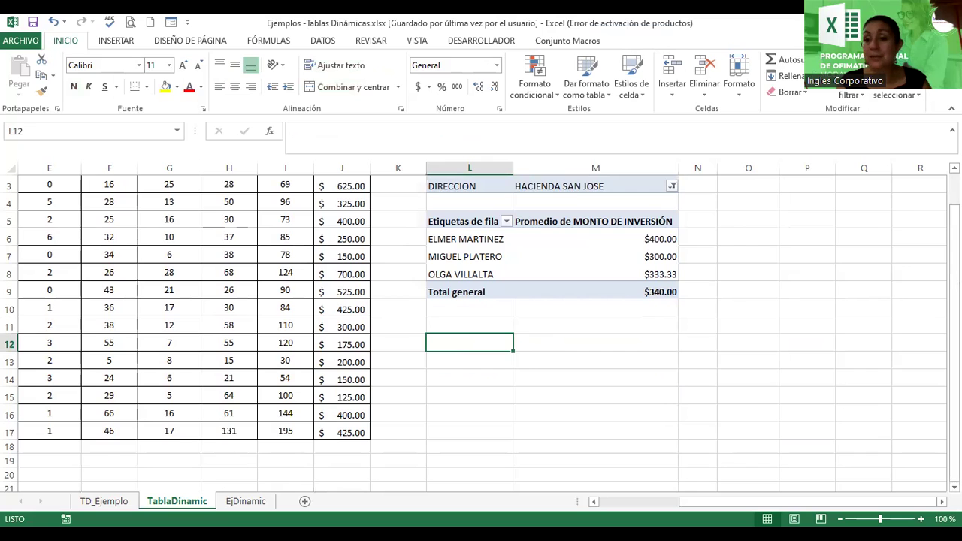
pyautogui.moveTo(954, 398); pyautogui.dragTo(954, 370)
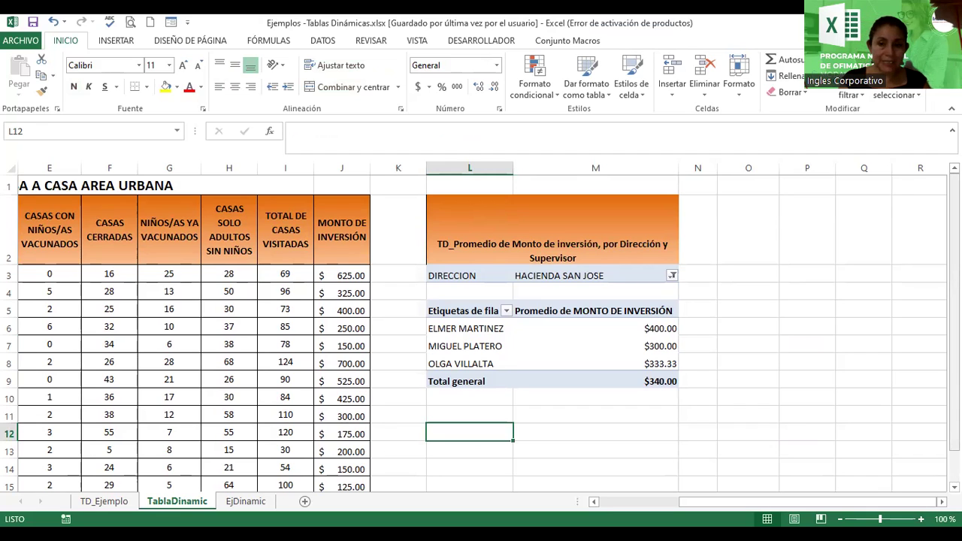
pyautogui.moveTo(954, 314); pyautogui.dragTo(953, 346)
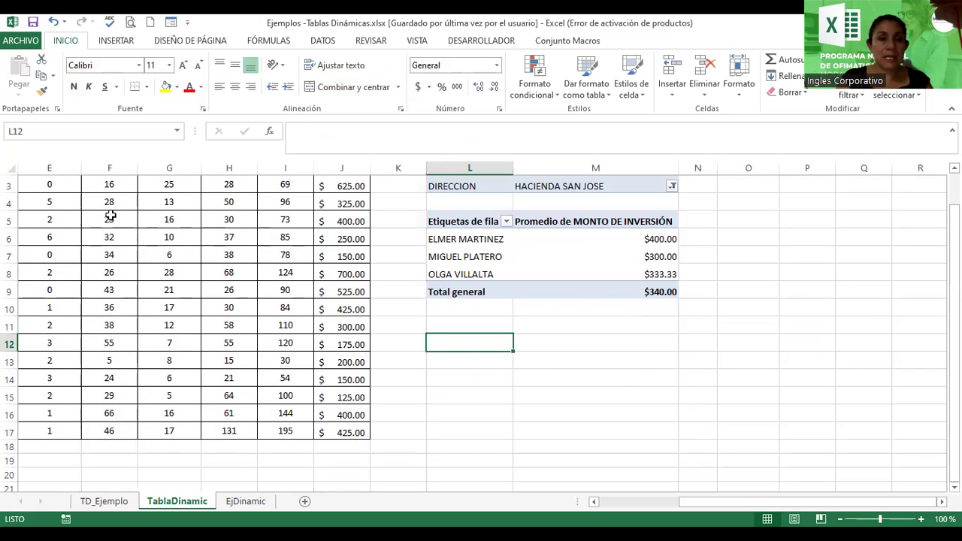
pyautogui.click(126, 262)
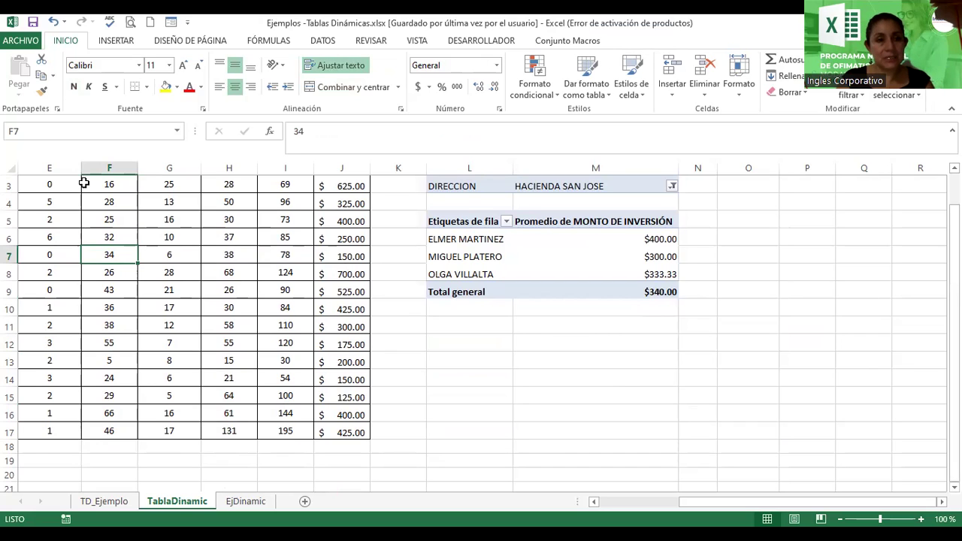
pyautogui.press('Down')
pyautogui.press('Down')
pyautogui.press('Down')
pyautogui.press('Right')
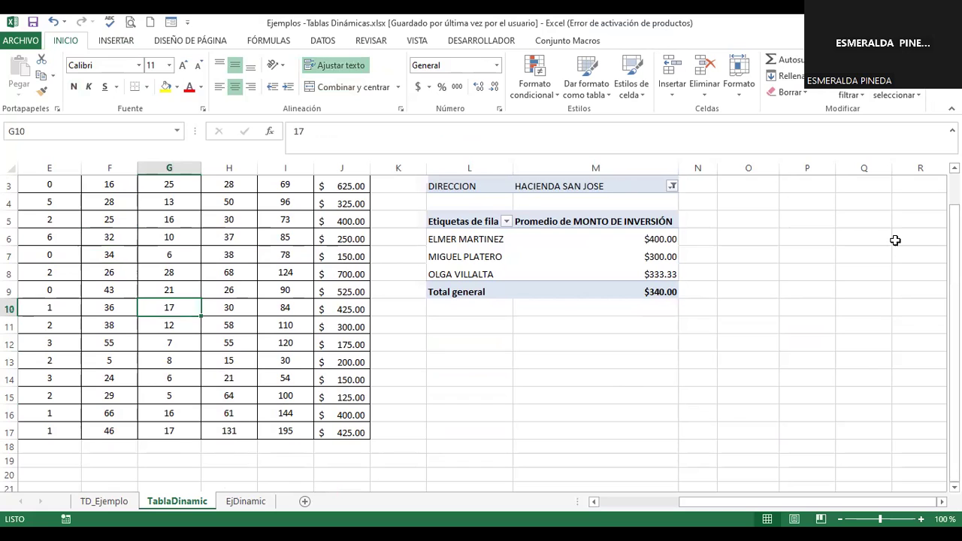
pyautogui.scroll(1, 481, 330)
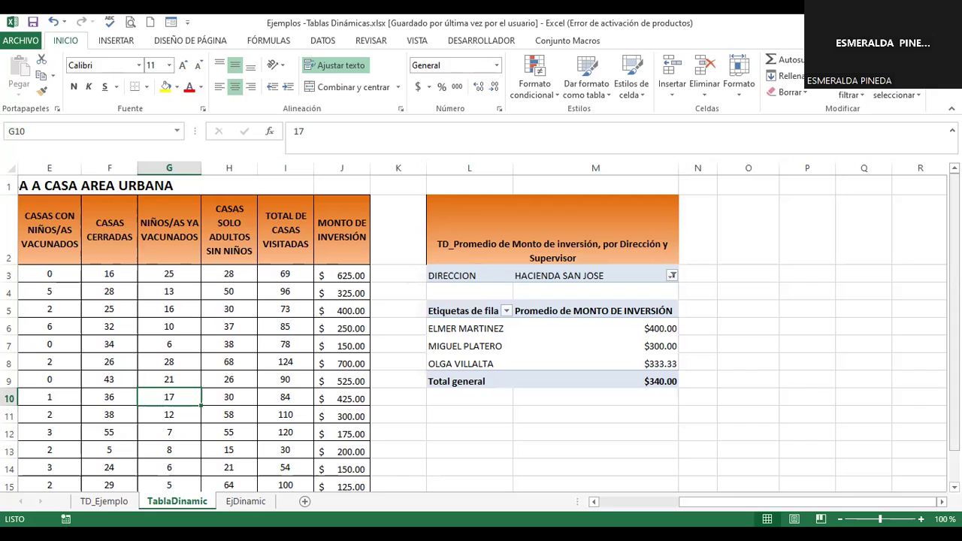
pyautogui.click(601, 362)
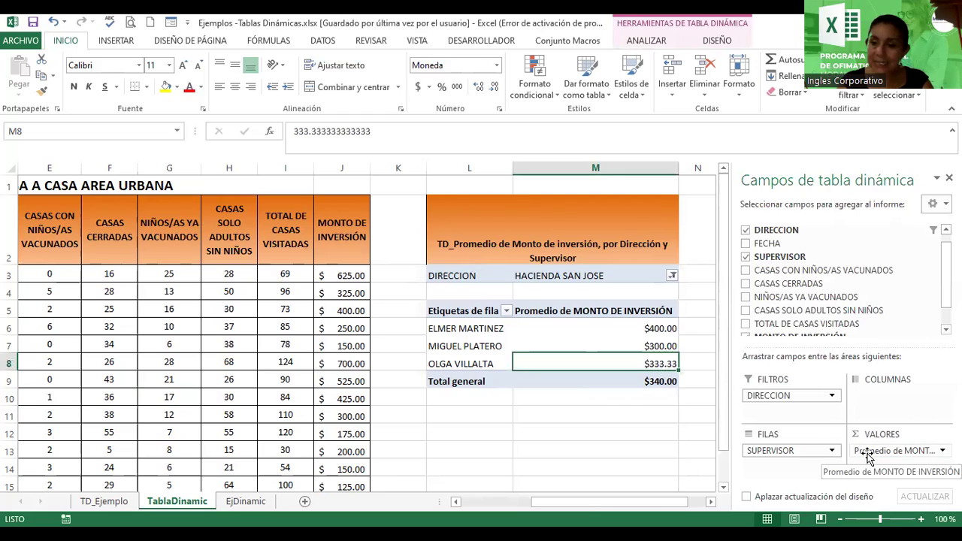
# - Open the options menu of the Promedio de MONTO DE INVERSIÓN field in the VALORES area
pyautogui.click(868, 453)
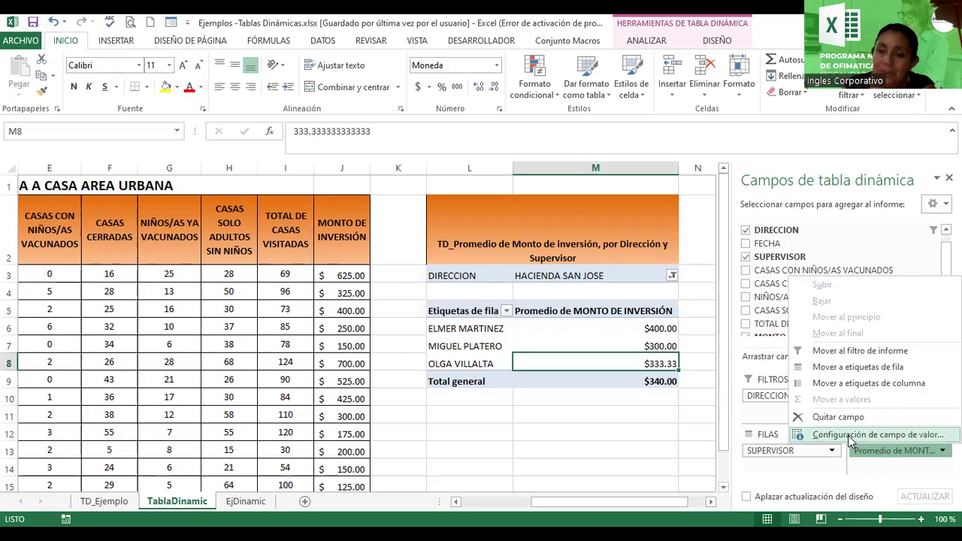
# - Confirm the two-decimal currency number format for the average investment field, then cancel the field settings
pyautogui.click(851, 436)
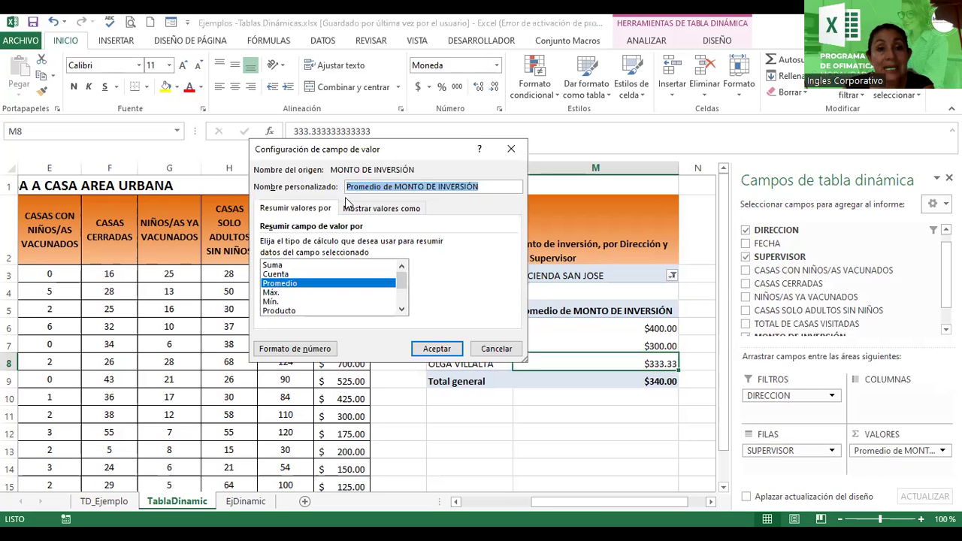
pyautogui.moveTo(314, 153); pyautogui.dragTo(456, 125)
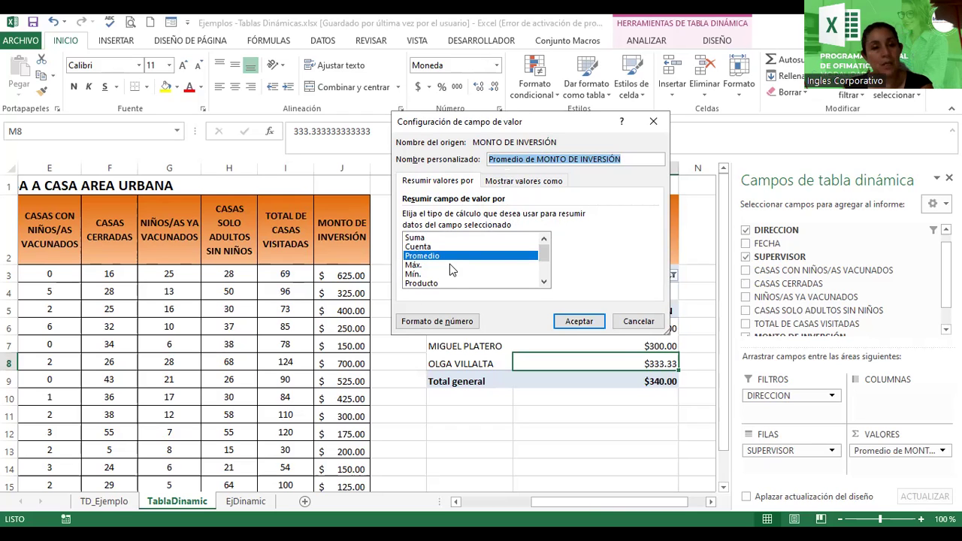
pyautogui.click(415, 324)
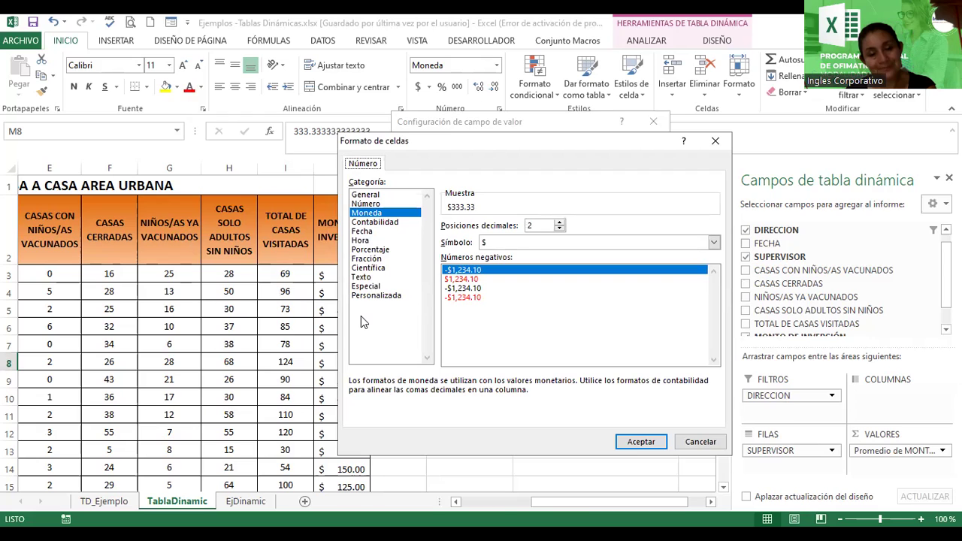
pyautogui.click(646, 445)
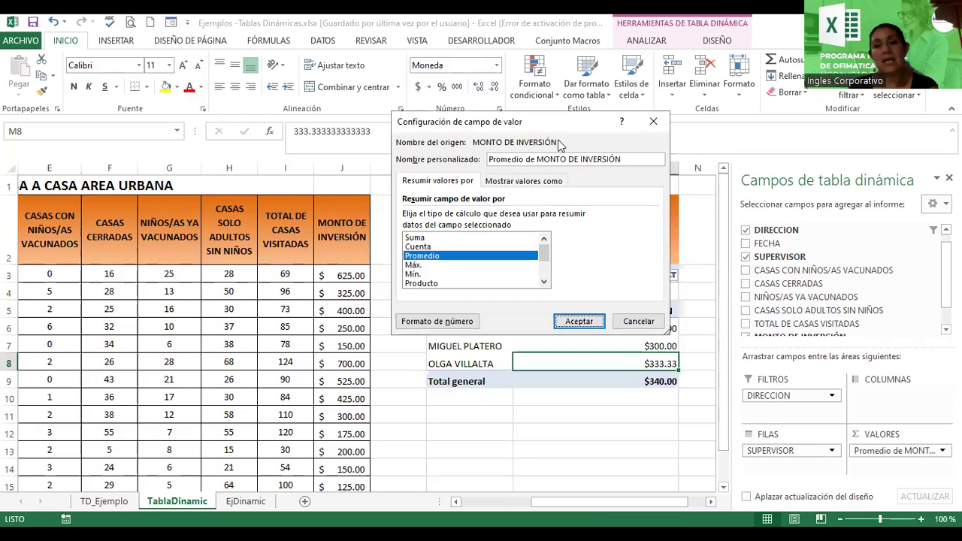
pyautogui.click(632, 323)
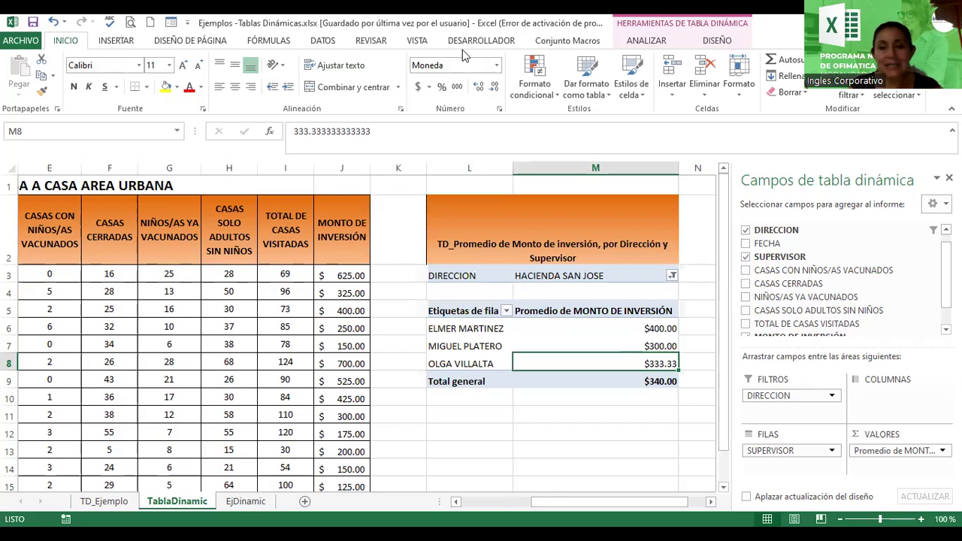
pyautogui.click(633, 384)
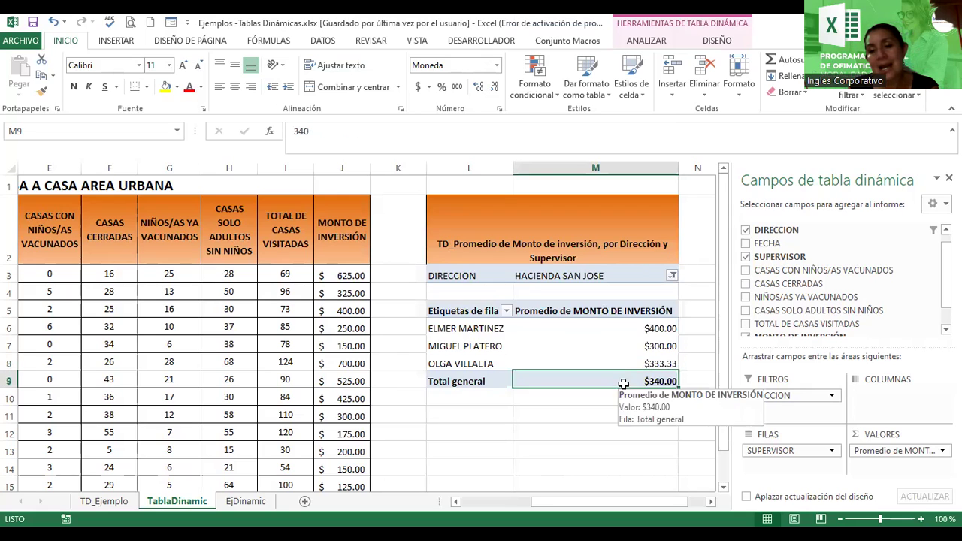
pyautogui.click(623, 354)
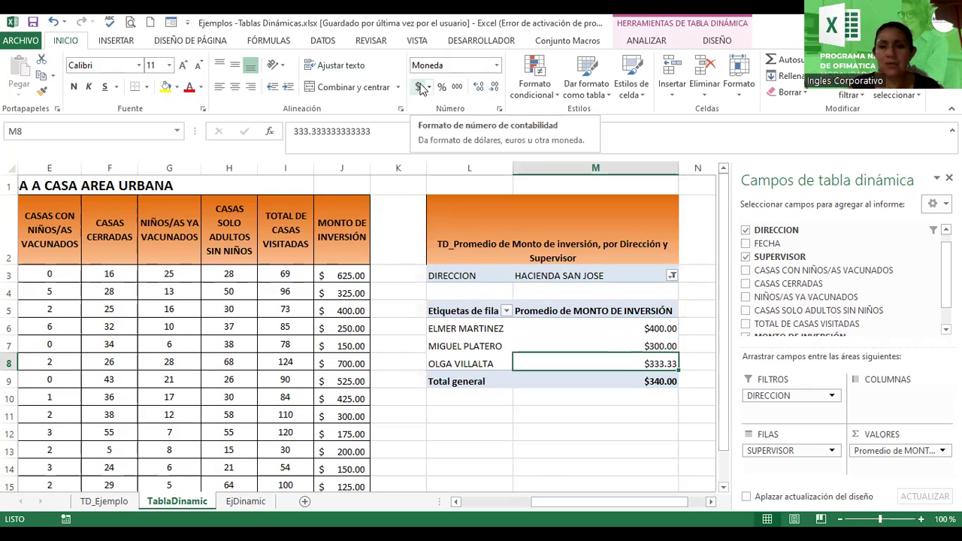
pyautogui.click(419, 88)
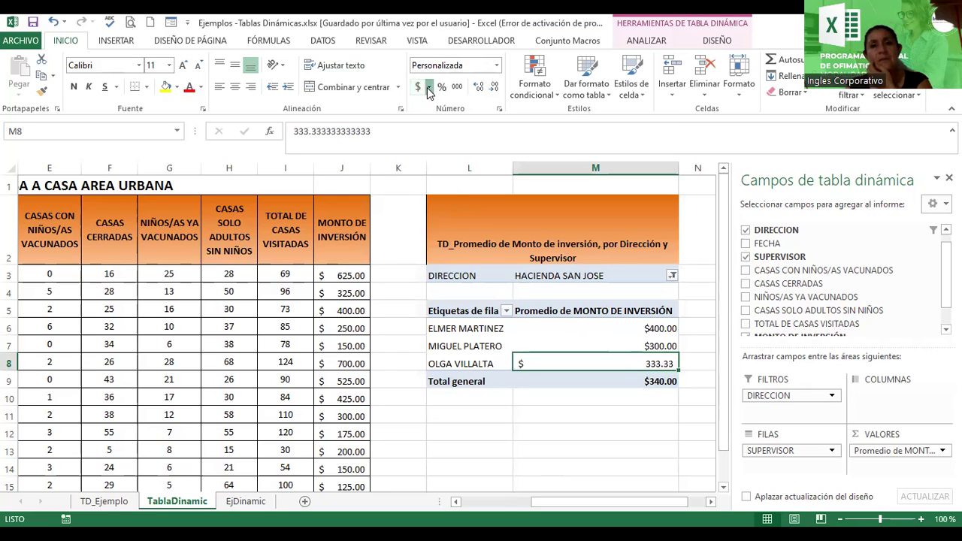
pyautogui.click(429, 87)
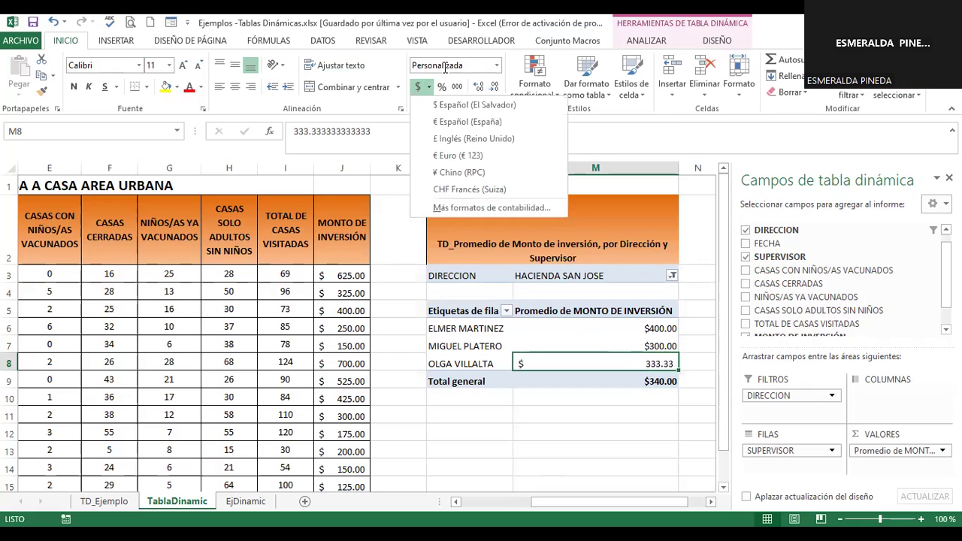
pyautogui.click(445, 66)
# - Leave the pivot table, select F11:F12 in the data table, and dismiss Quick Analysis
pyautogui.click(646, 415)
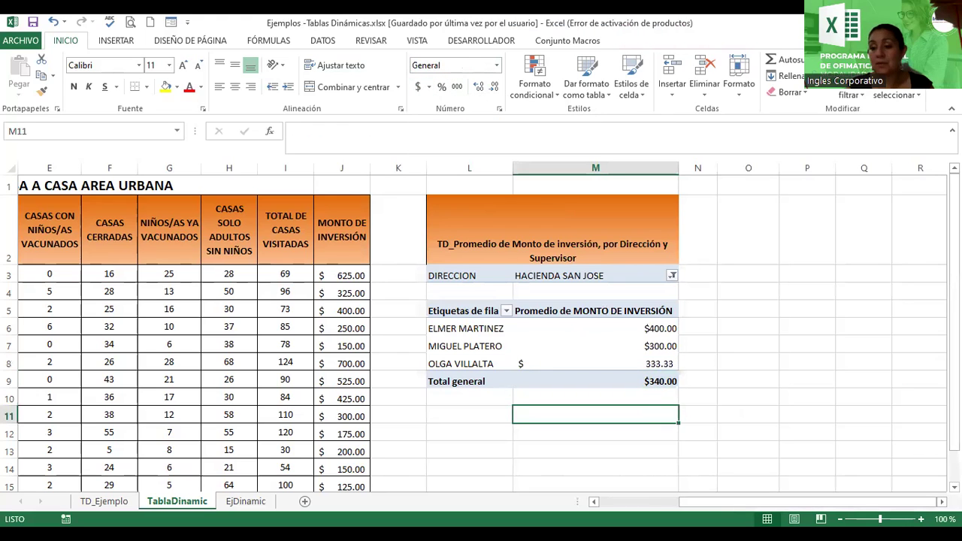
pyautogui.moveTo(955, 233); pyautogui.dragTo(954, 263)
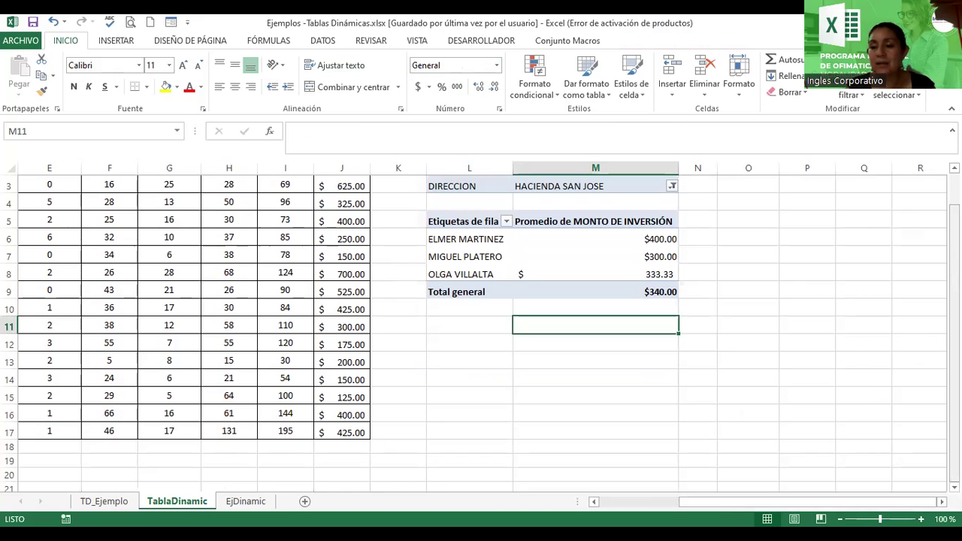
pyautogui.scroll(-1, 498, 281)
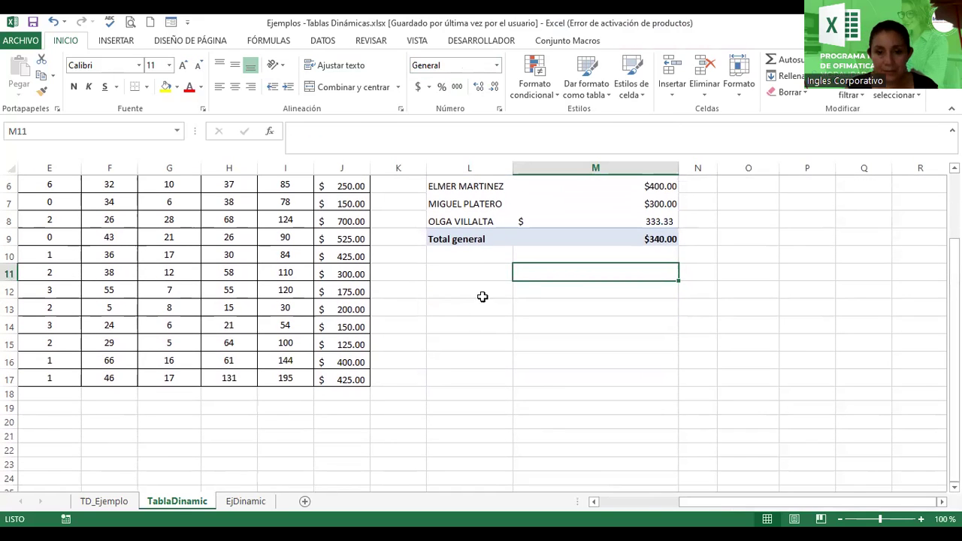
pyautogui.click(481, 298)
pyautogui.click(96, 279)
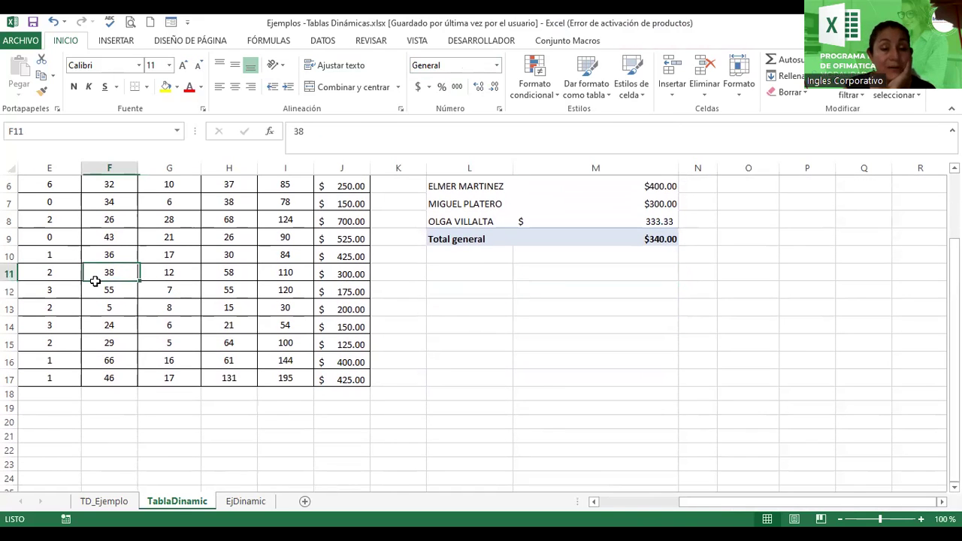
pyautogui.moveTo(96, 280); pyautogui.dragTo(95, 287)
pyautogui.click(148, 308)
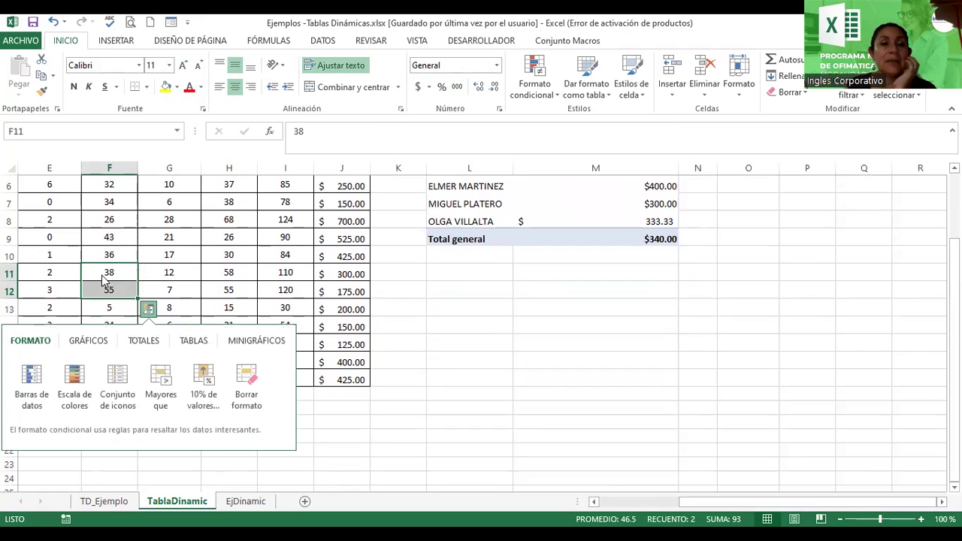
pyautogui.click(104, 277)
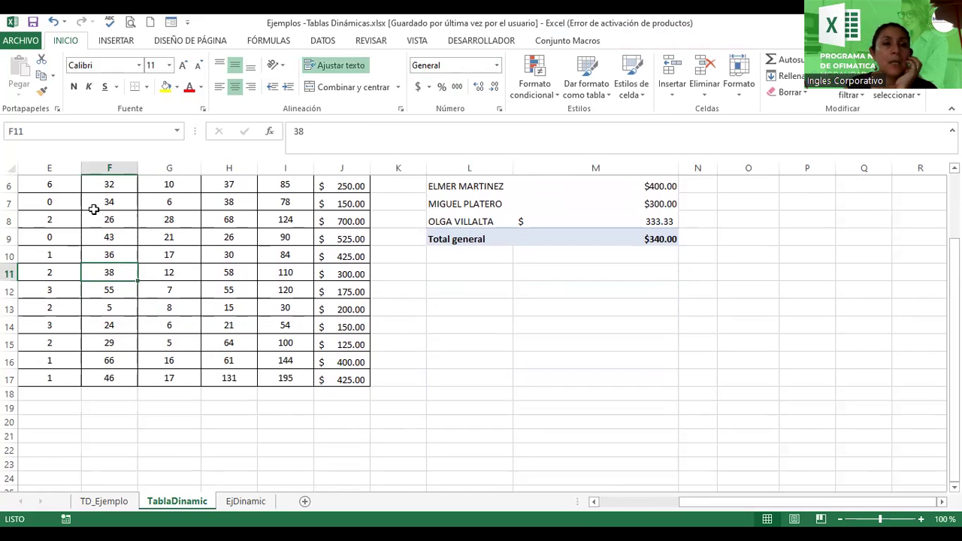
# - Insert a new pivot table from A2:J17 on the existing sheet at cell L16
pyautogui.click(118, 39)
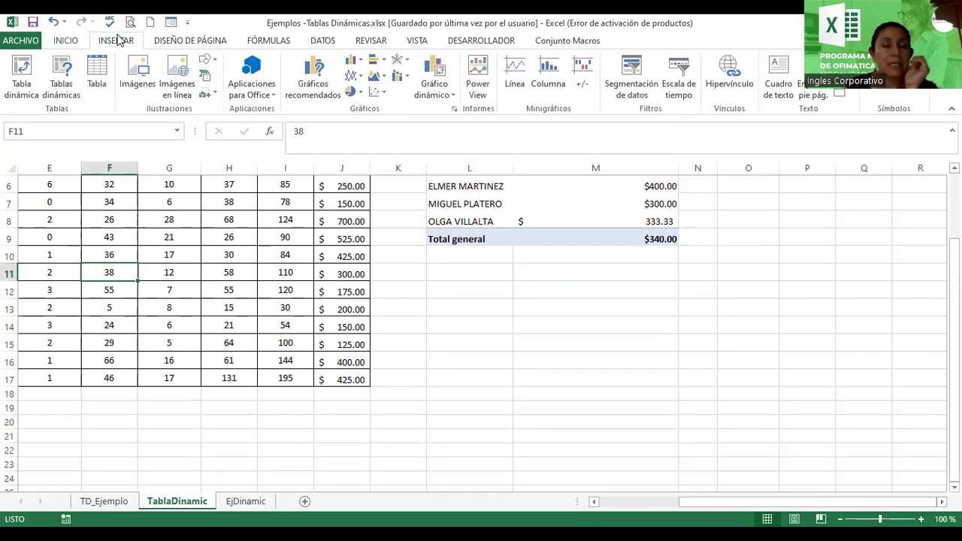
pyautogui.click(21, 81)
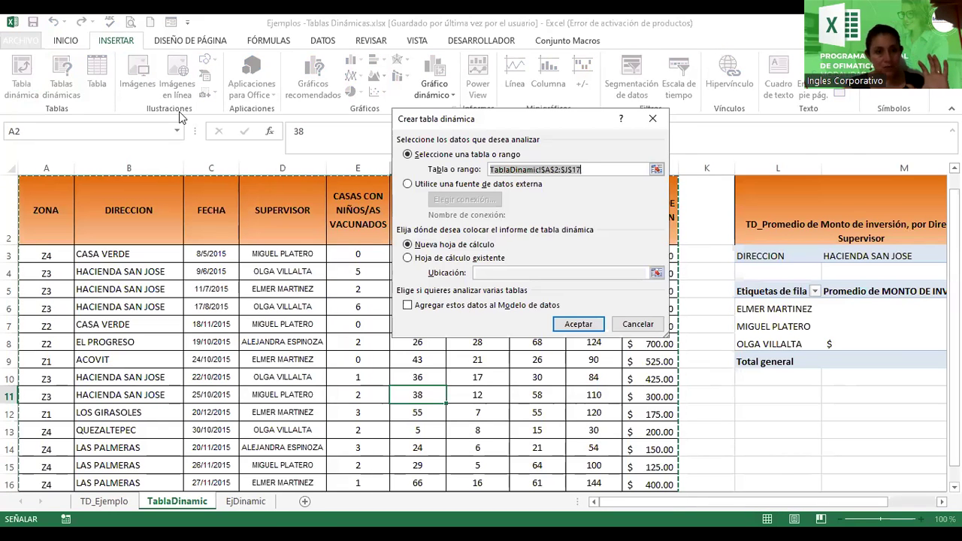
pyautogui.click(408, 258)
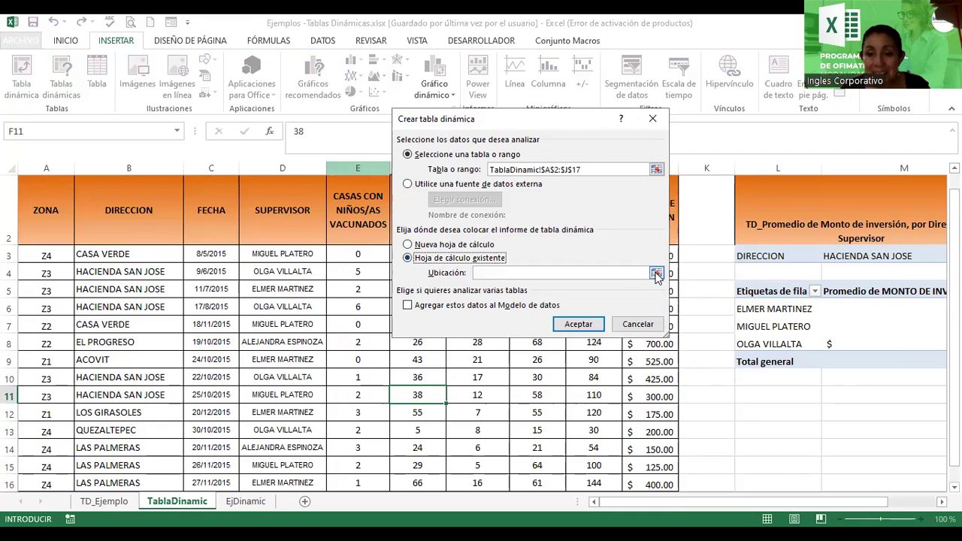
pyautogui.click(656, 274)
pyautogui.click(656, 273)
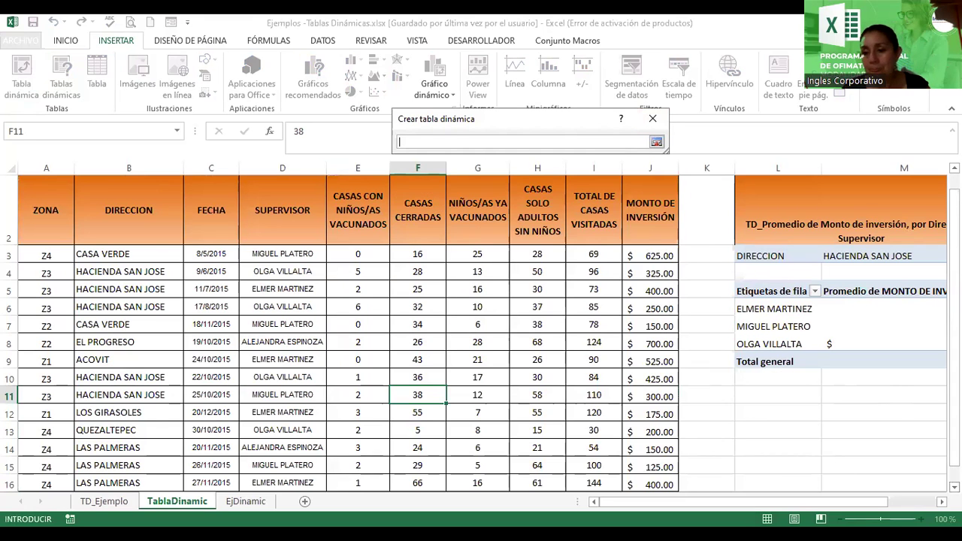
pyautogui.scroll(-1, 481, 330)
pyautogui.scroll(-1, 481, 331)
pyautogui.hscroll(2, 481, 331)
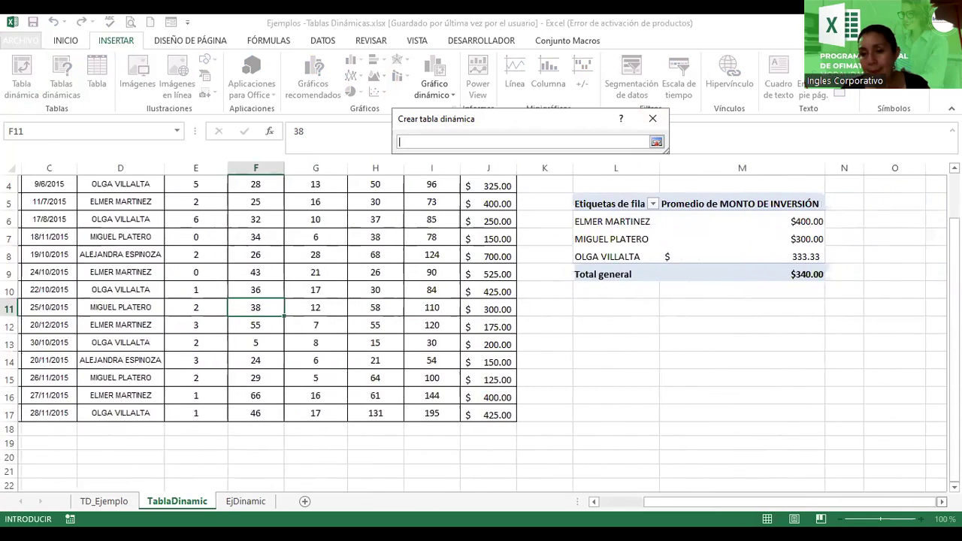
pyautogui.hscroll(1, 594, 362)
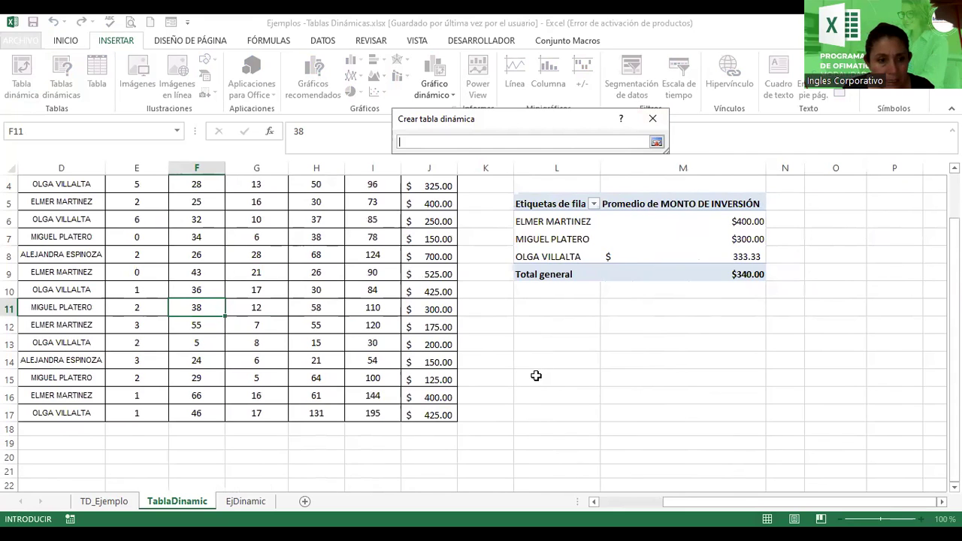
pyautogui.click(530, 399)
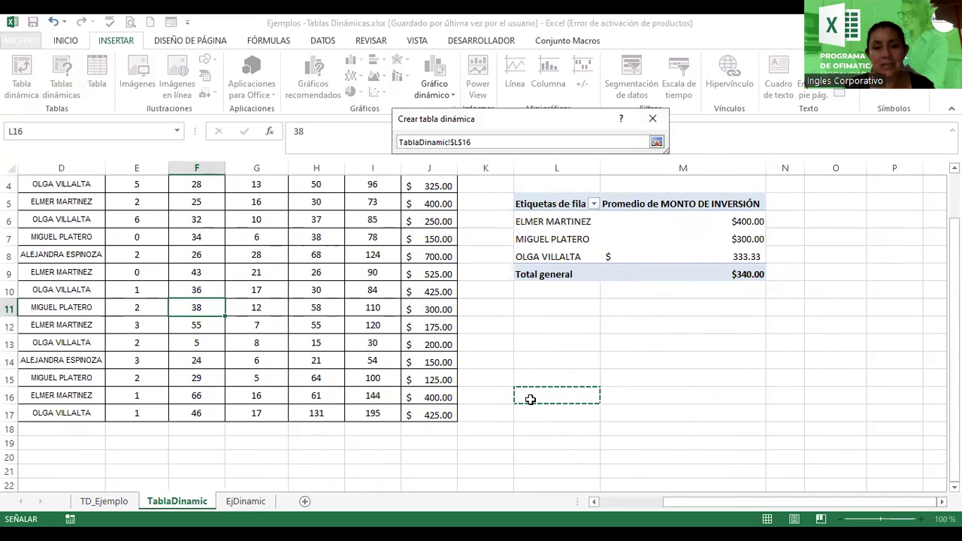
pyautogui.press('Return')
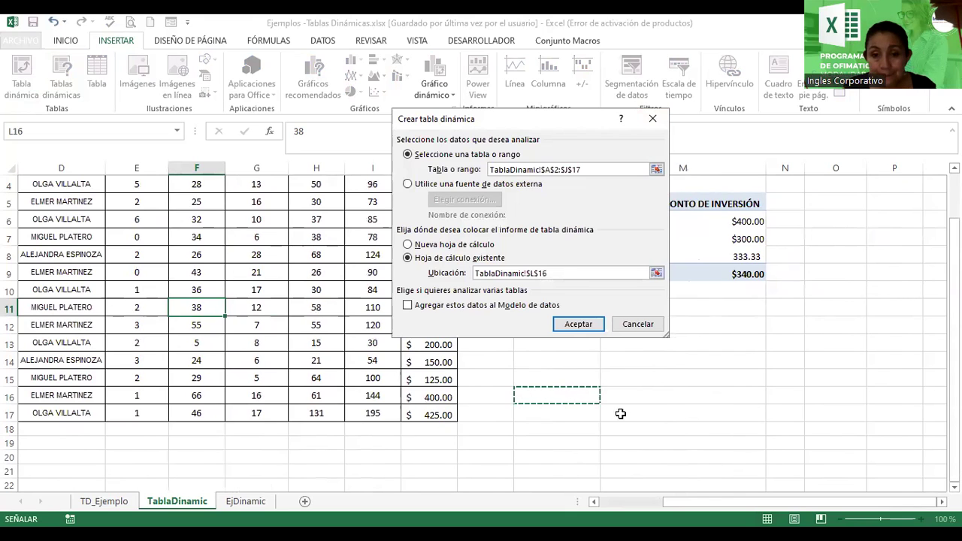
pyautogui.click(577, 326)
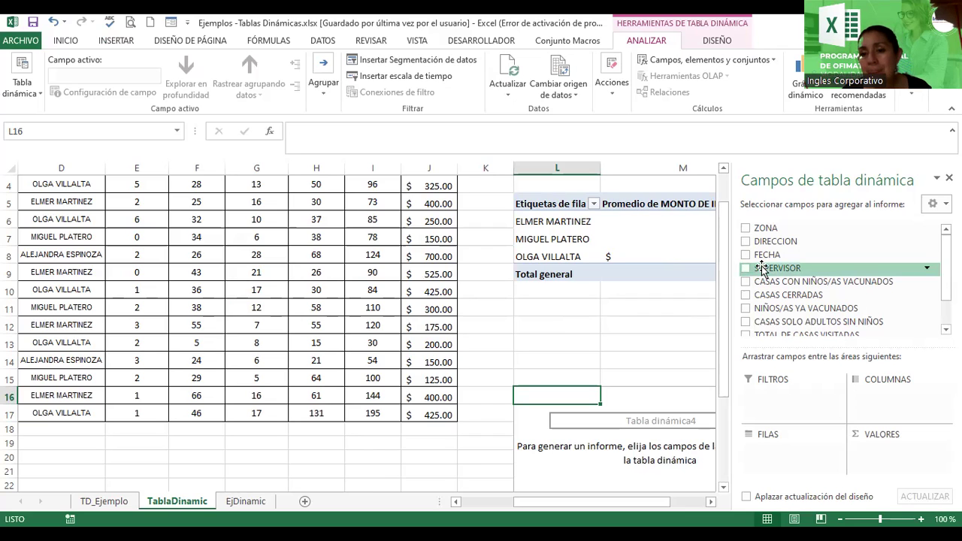
# - Lay out SUPERVISOR as rows, ZONA as columns, and sum CASAS CERRADAS as values
pyautogui.moveTo(759, 269); pyautogui.dragTo(772, 459)
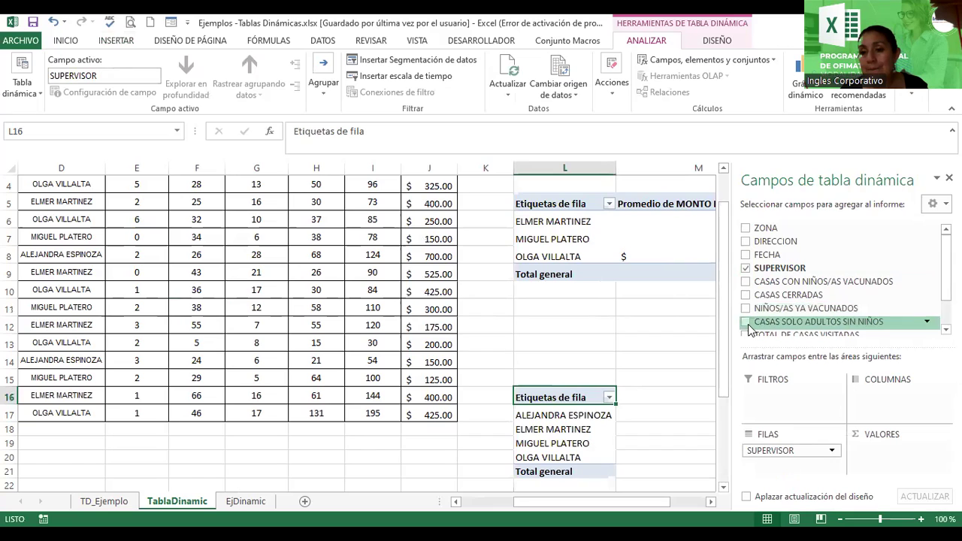
pyautogui.moveTo(841, 241)
pyautogui.moveTo(749, 231); pyautogui.dragTo(868, 414)
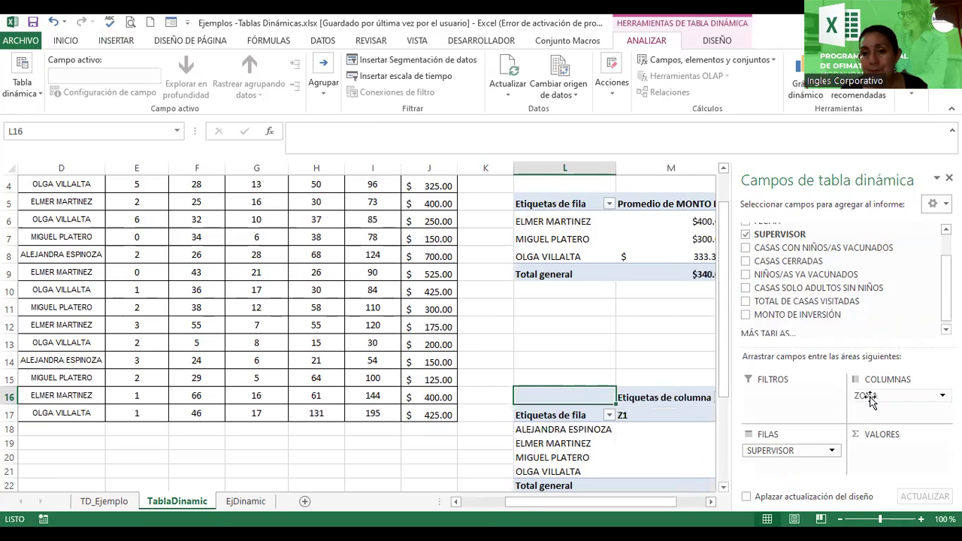
pyautogui.scroll(-5, 722, 487)
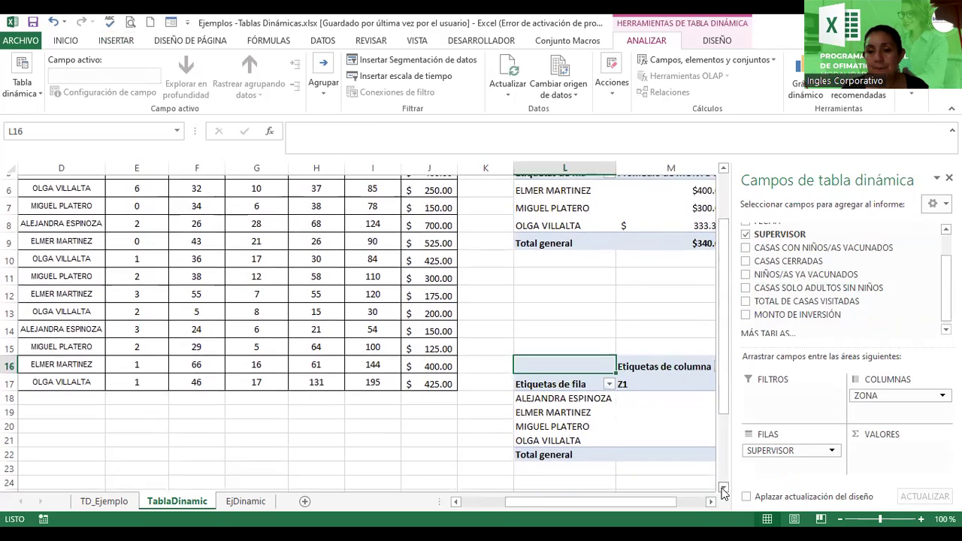
pyautogui.click(710, 501)
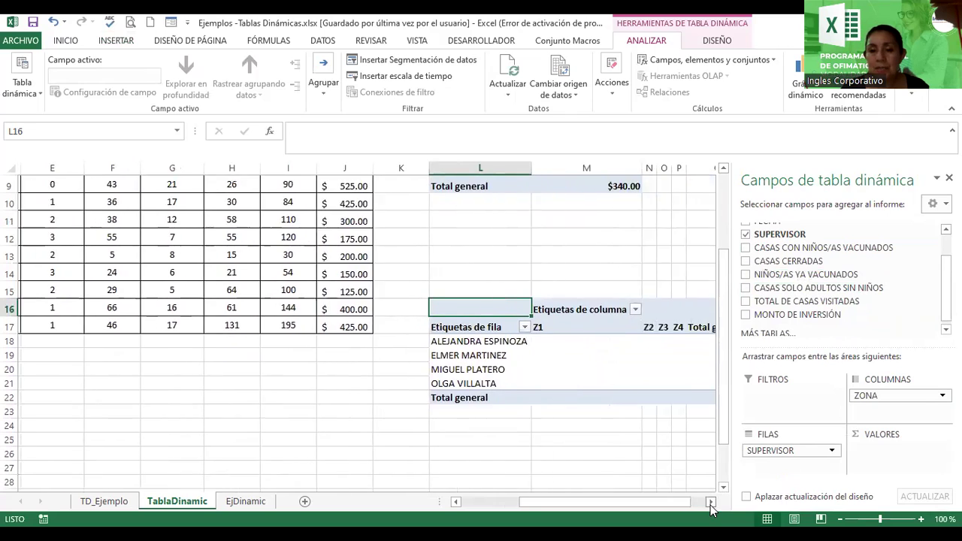
pyautogui.click(711, 502)
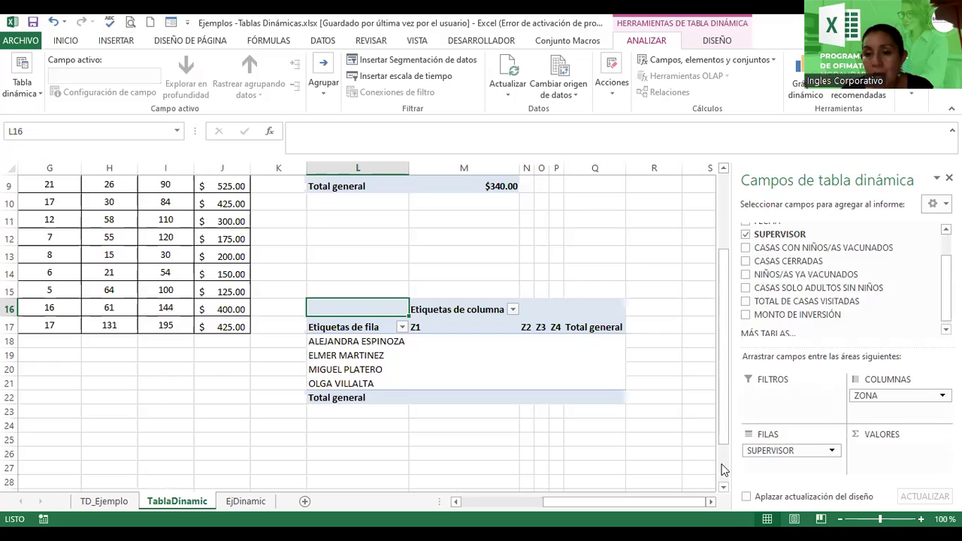
pyautogui.moveTo(788, 261)
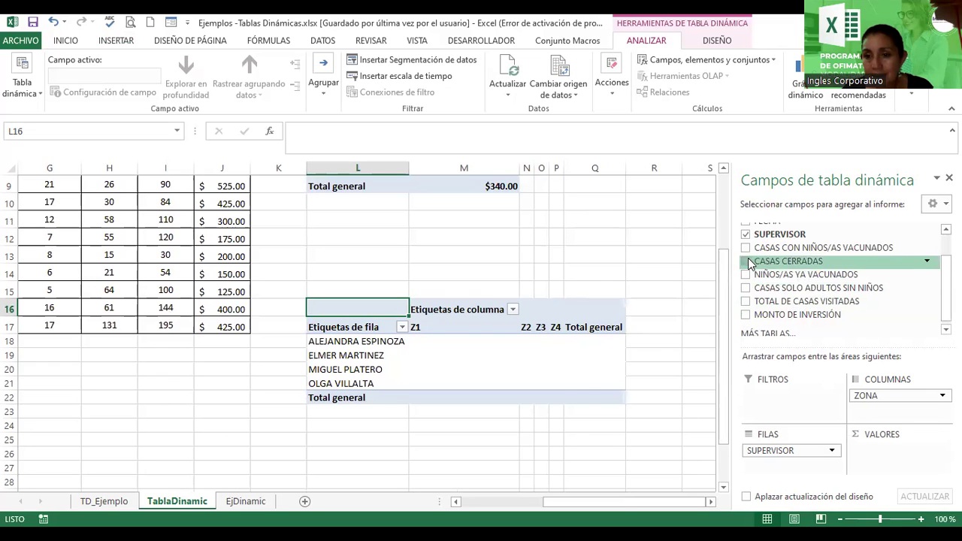
pyautogui.click(748, 261)
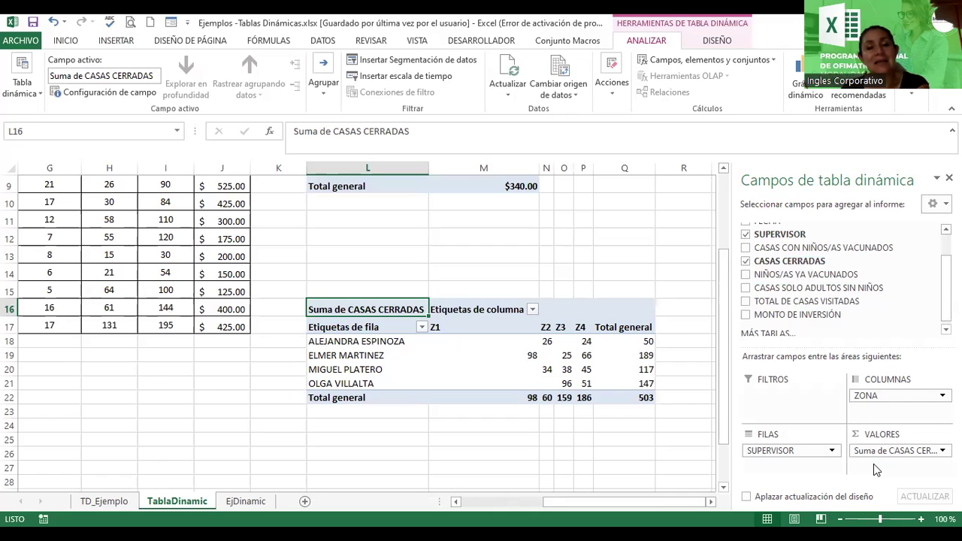
# - Enter the title 'TD_ Total de Casas Cerras por Zona y Supervisór' in cell L14
pyautogui.click(319, 273)
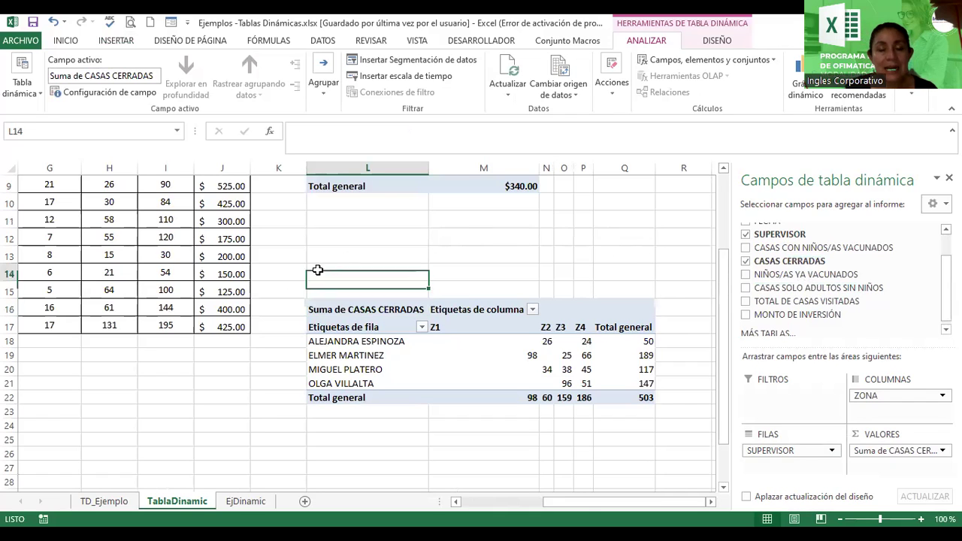
pyautogui.write('TD')
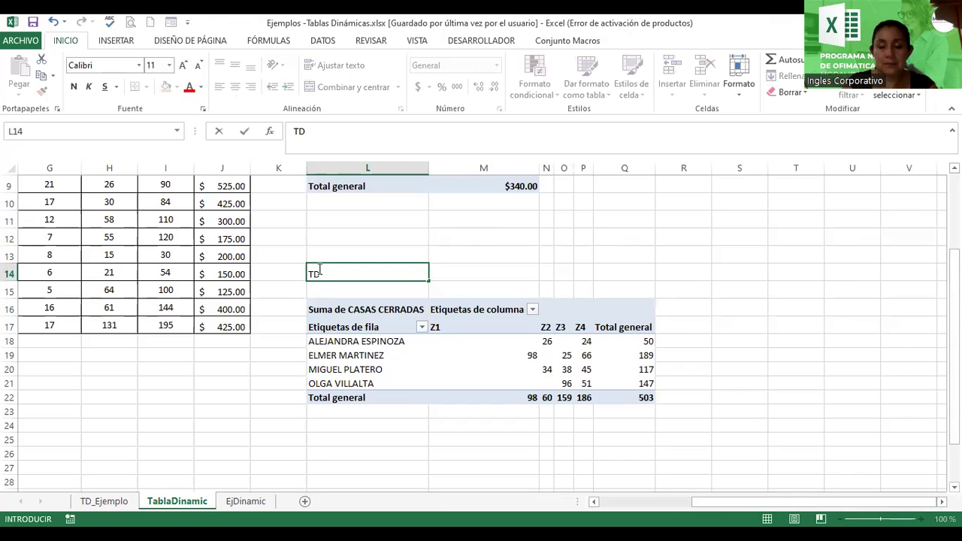
pyautogui.write('_ P')
pyautogui.press('BackSpace')
pyautogui.write('Total de Casas Cerras por Zona y ')
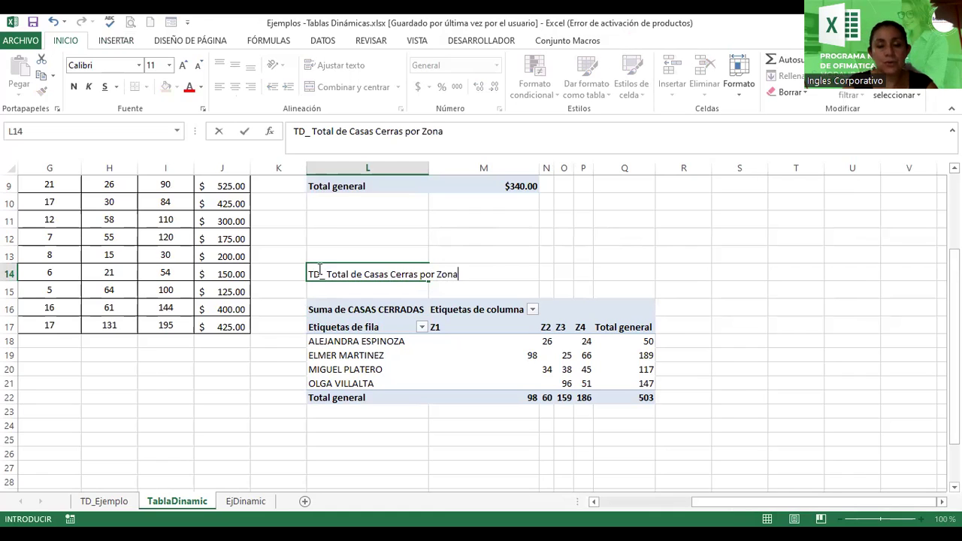
pyautogui.write('Supervisór')
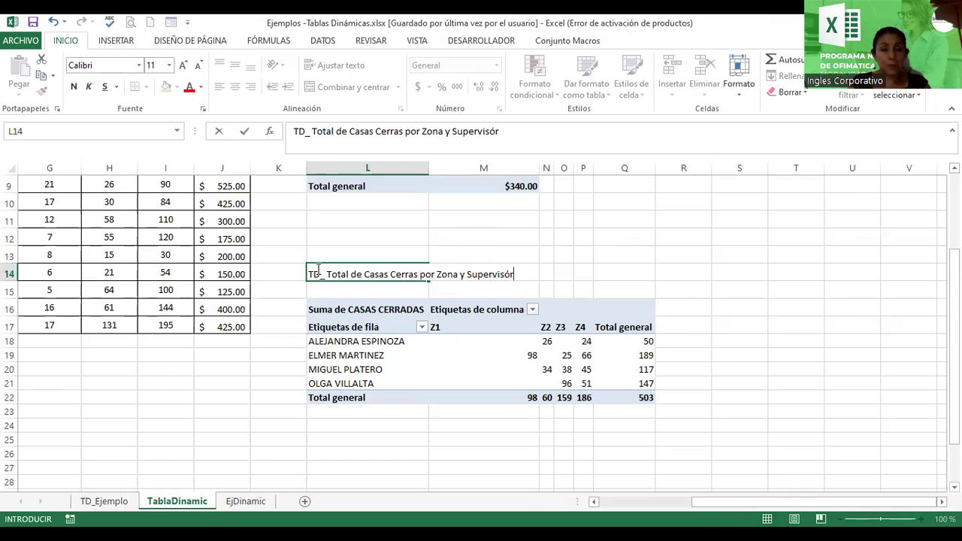
pyautogui.press('Return')
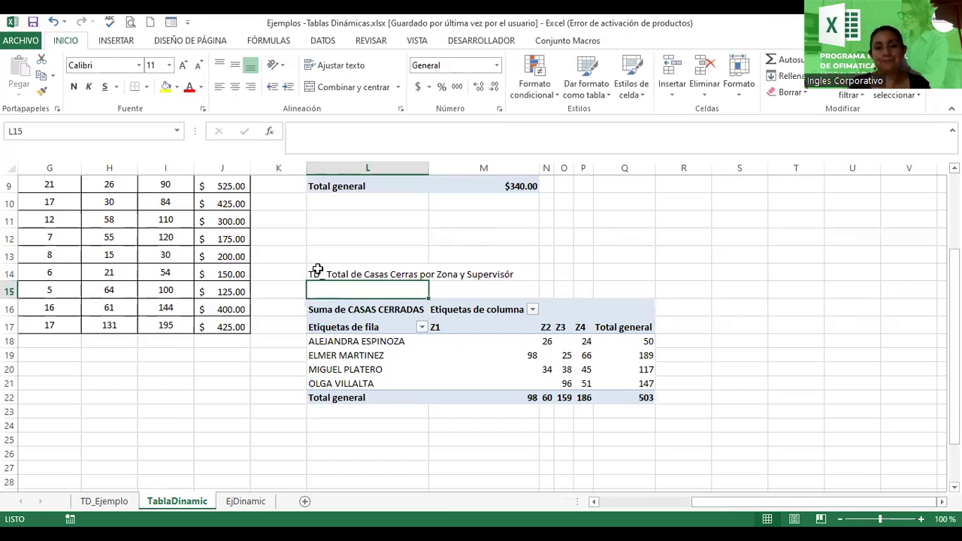
# - Merge and centre the title across L14:Q14, making it bold, size 12, with yellow fill
pyautogui.moveTo(317, 269); pyautogui.dragTo(618, 273)
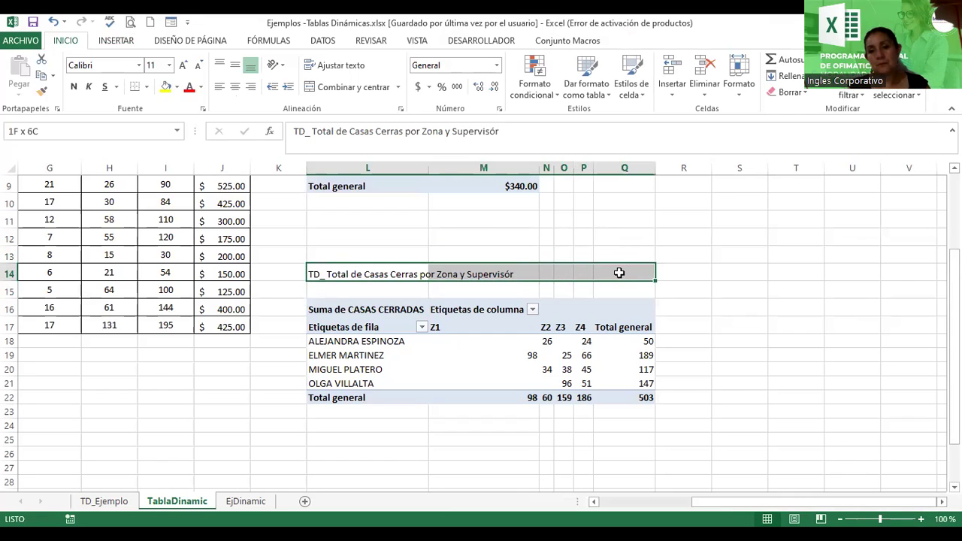
pyautogui.click(337, 89)
pyautogui.click(73, 87)
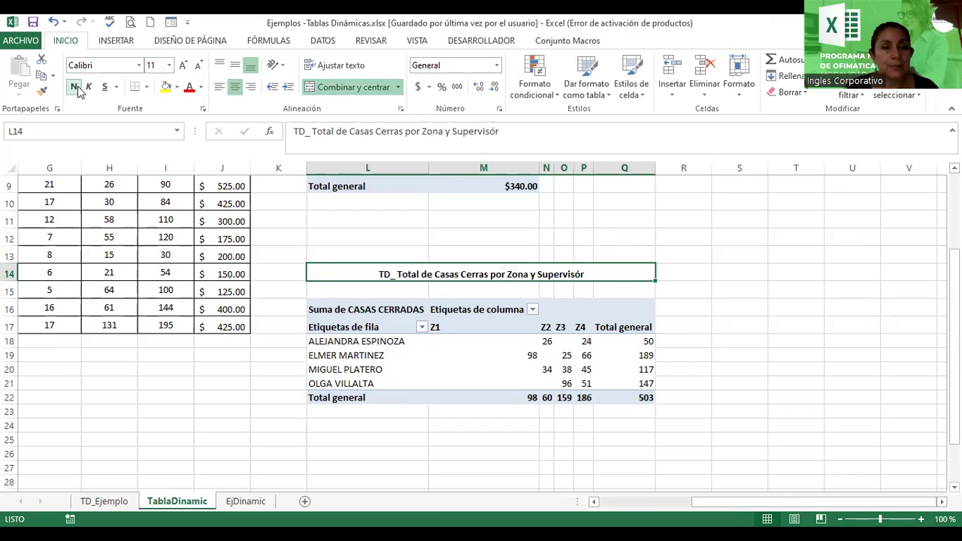
pyautogui.click(182, 65)
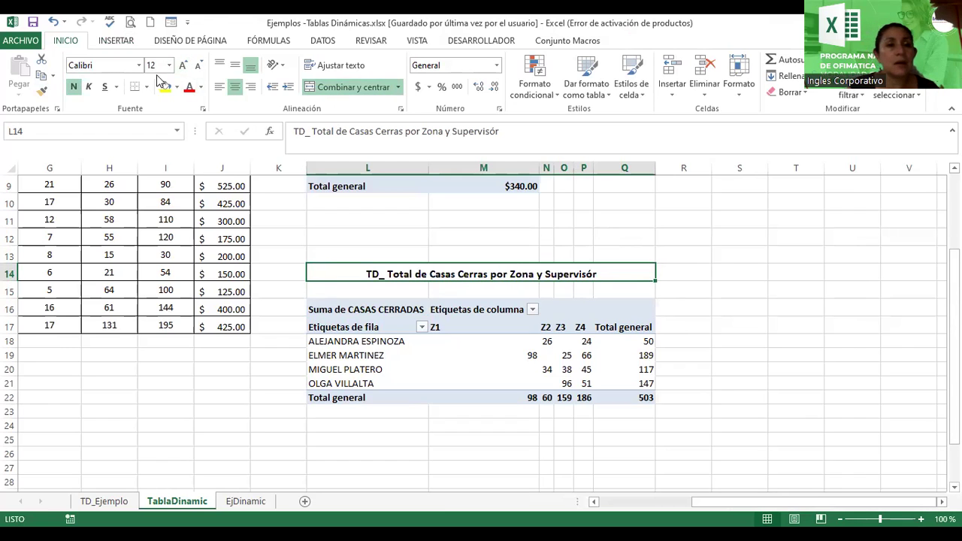
pyautogui.click(166, 88)
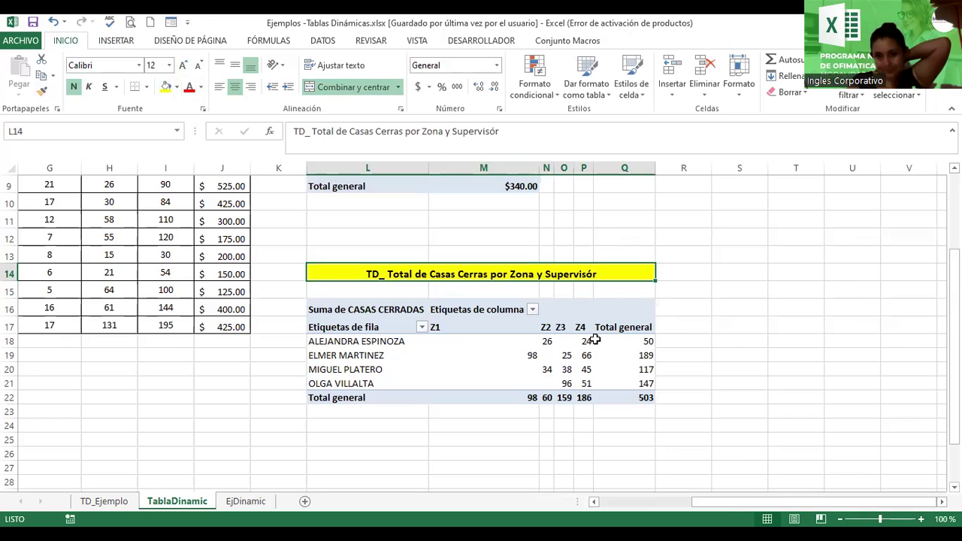
pyautogui.moveTo(953, 300)
pyautogui.mouseDown()
pyautogui.moveTo(953, 248)
pyautogui.moveTo(953, 323)
pyautogui.mouseUp()
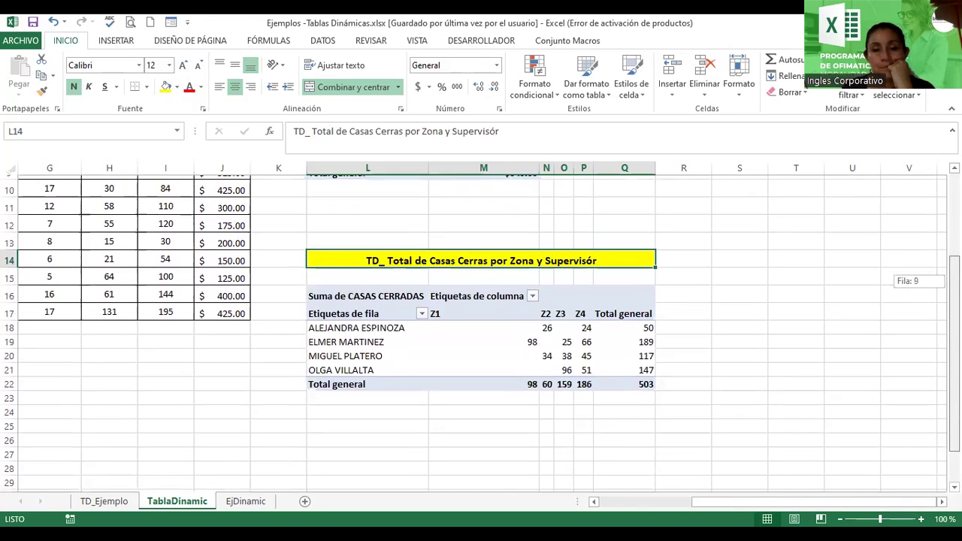
pyautogui.click(503, 331)
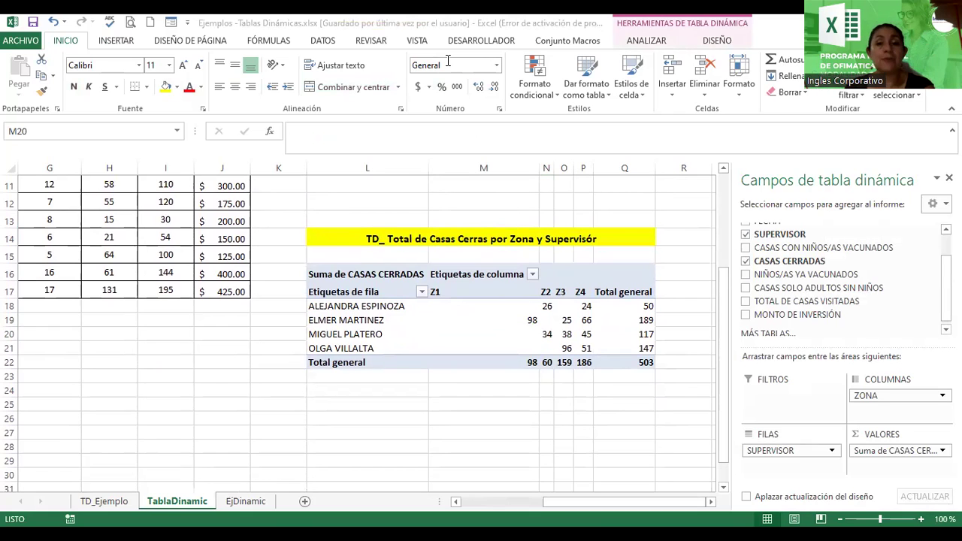
# - Give the Casas Cerradas pivot table a purple style with banded rows and banded columns
pyautogui.click(477, 329)
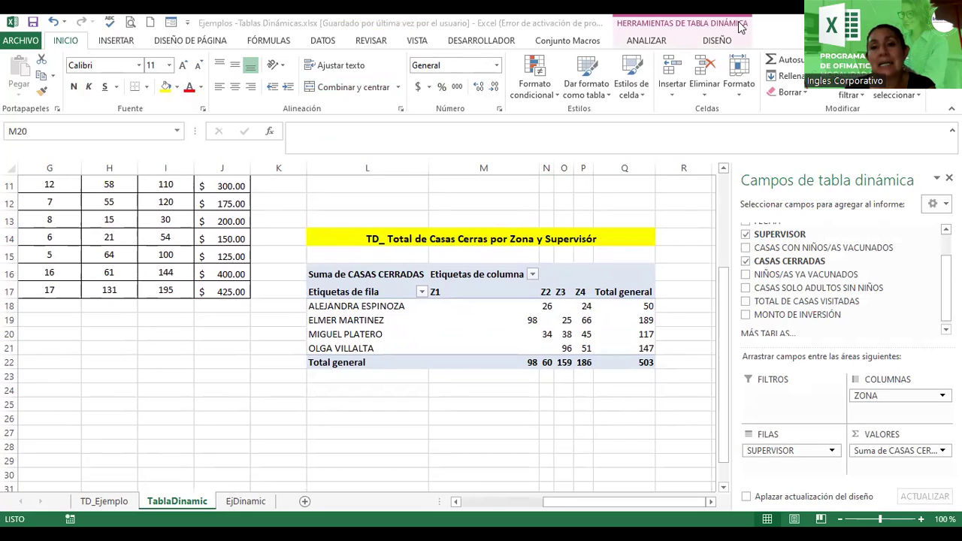
pyautogui.click(645, 40)
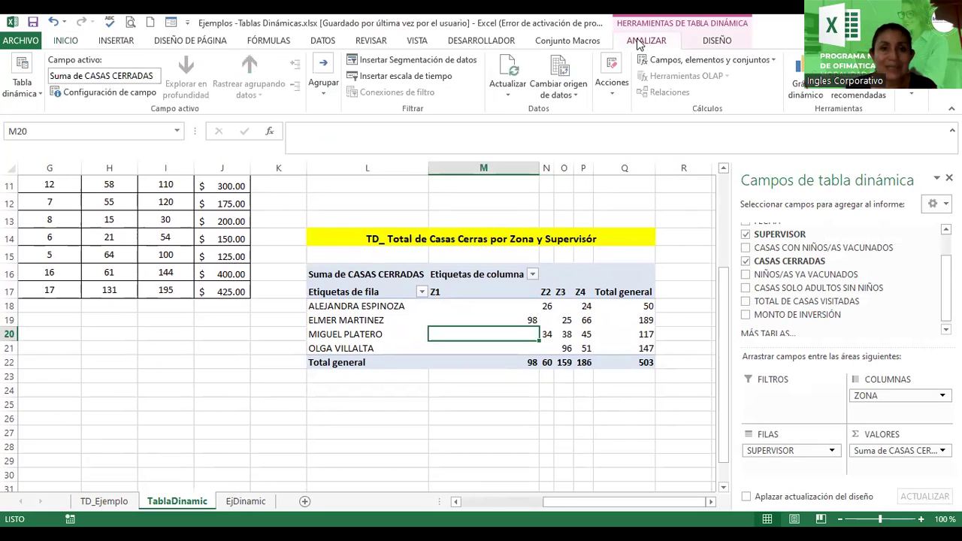
pyautogui.click(716, 41)
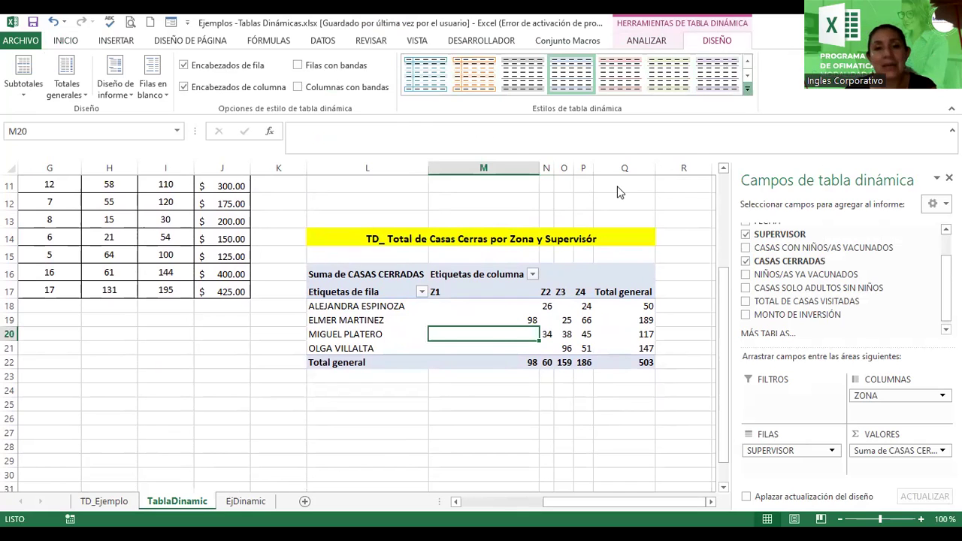
pyautogui.click(746, 91)
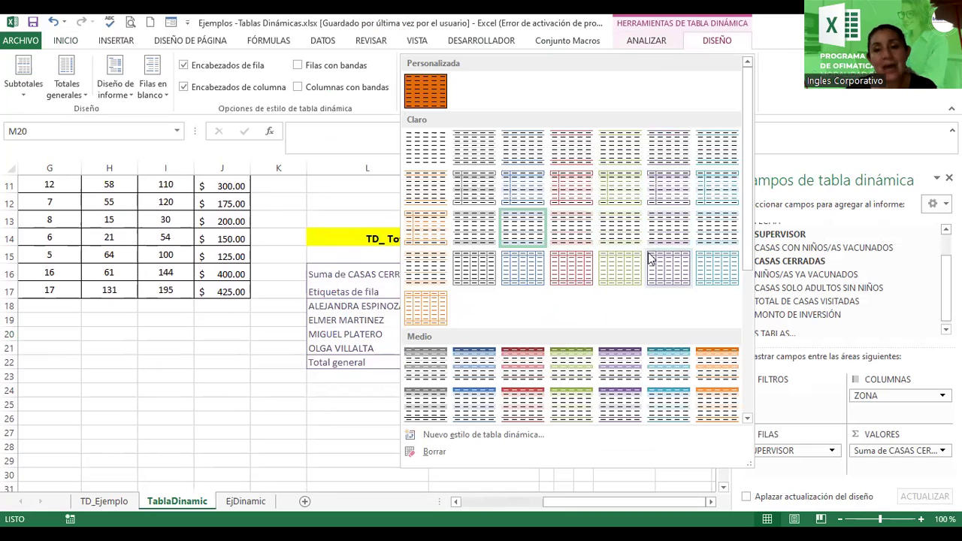
pyautogui.click(663, 368)
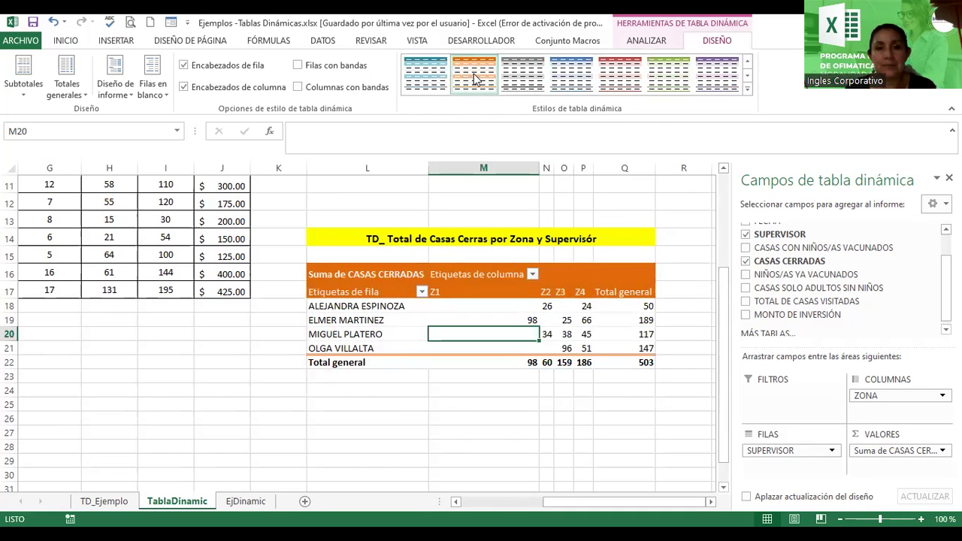
pyautogui.click(709, 83)
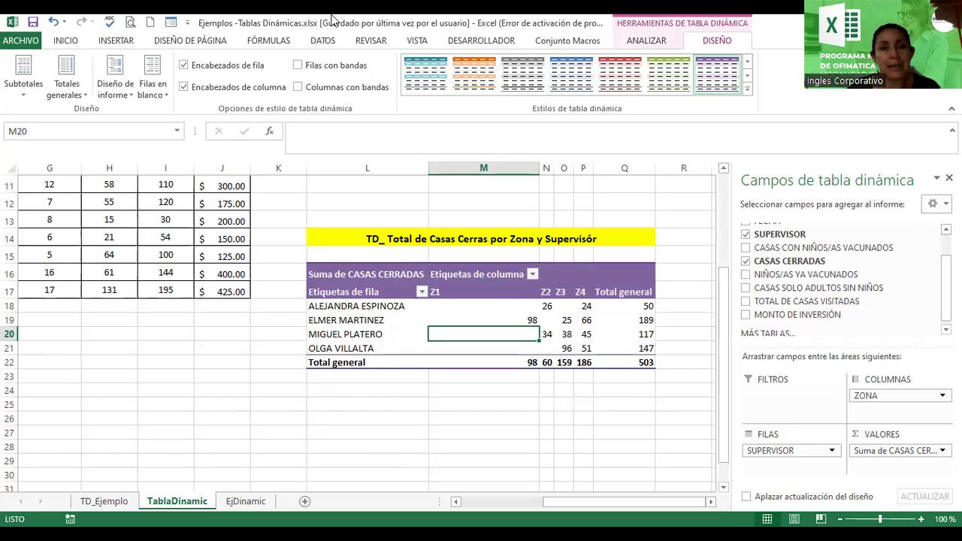
pyautogui.click(299, 67)
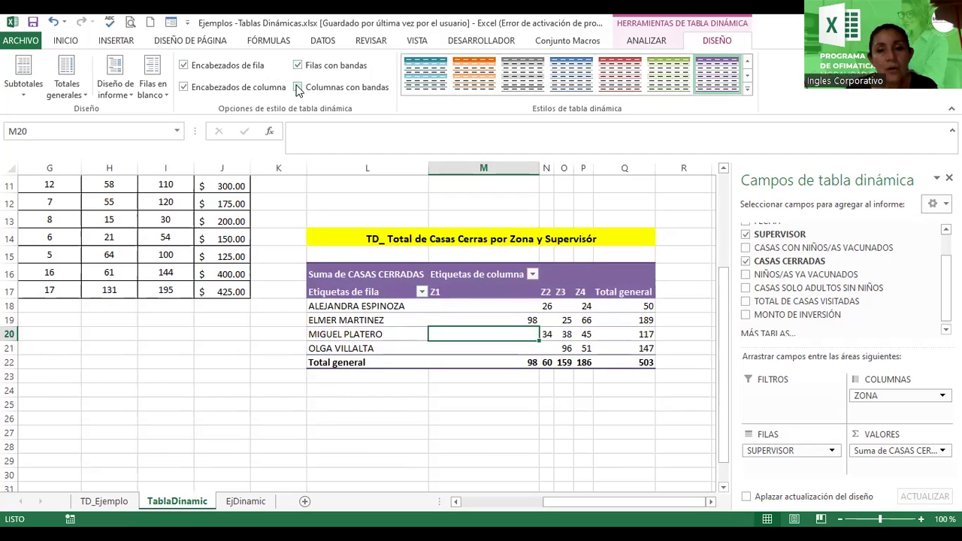
pyautogui.click(298, 88)
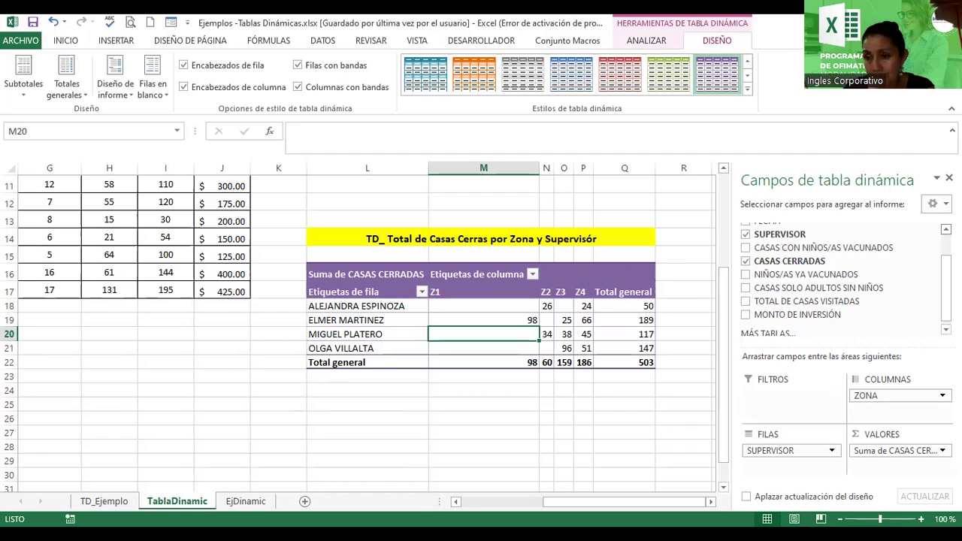
pyautogui.scroll(1, 946, 286)
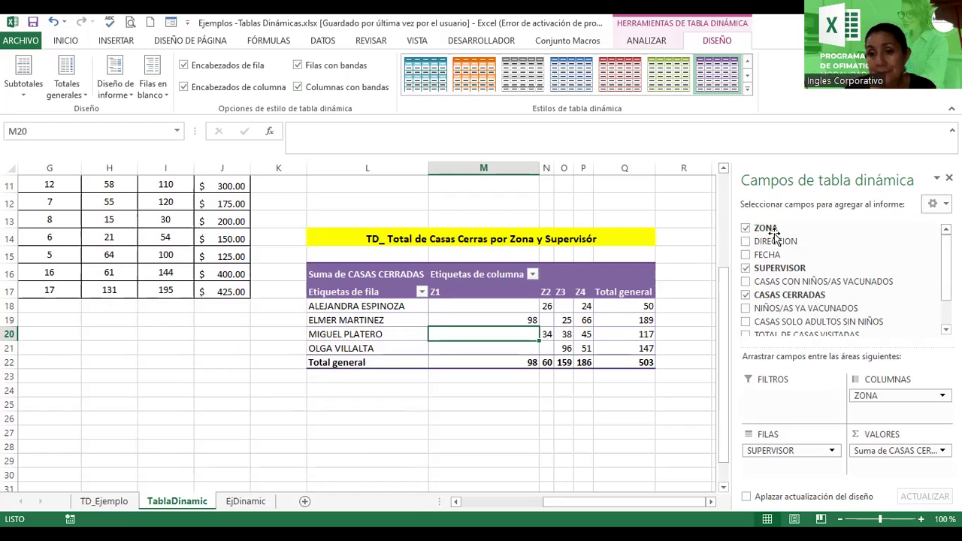
pyautogui.moveTo(776, 241)
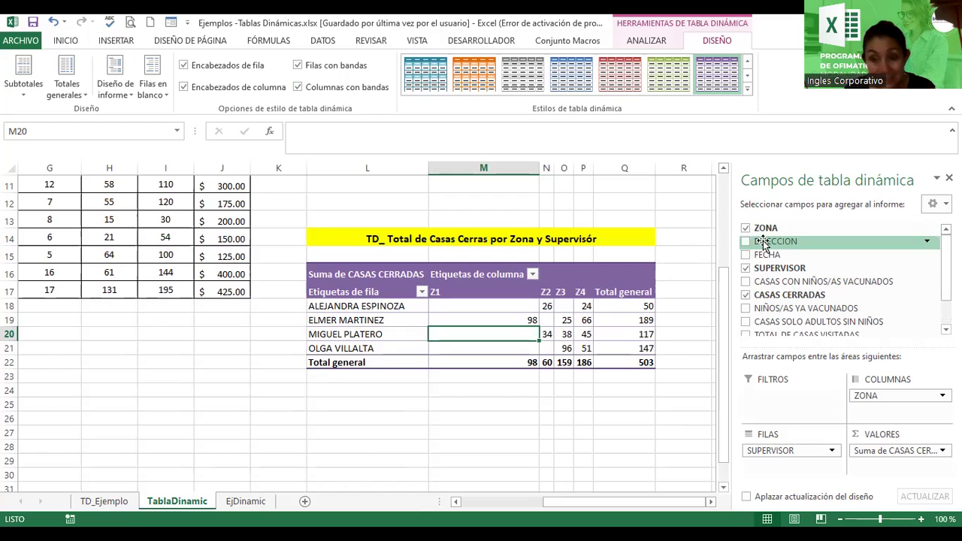
pyautogui.moveTo(763, 245); pyautogui.dragTo(881, 472)
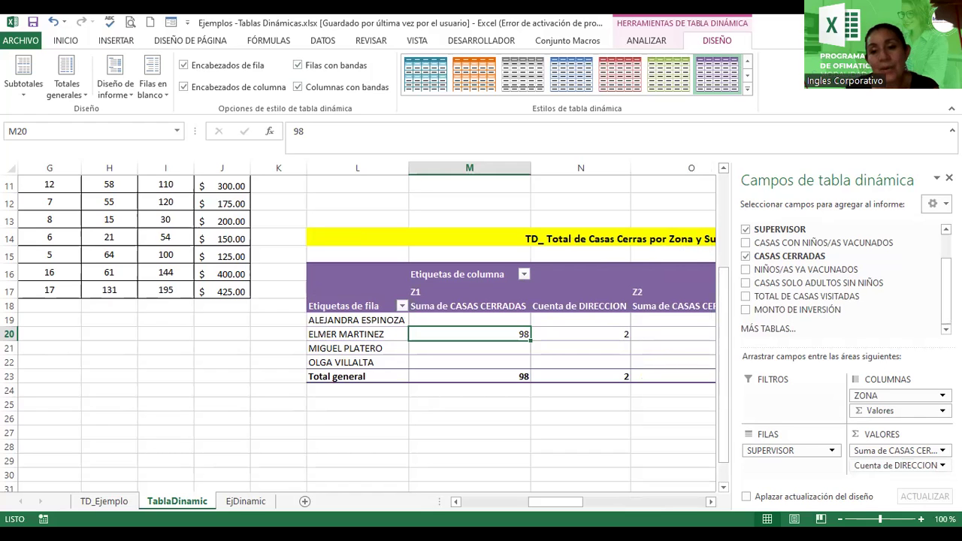
pyautogui.click(710, 502)
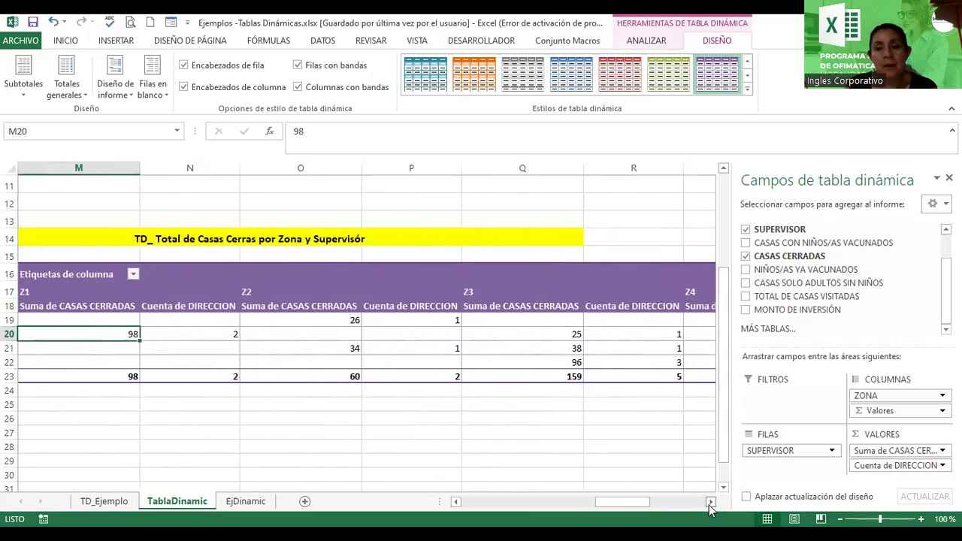
pyautogui.moveTo(621, 505); pyautogui.dragTo(590, 503)
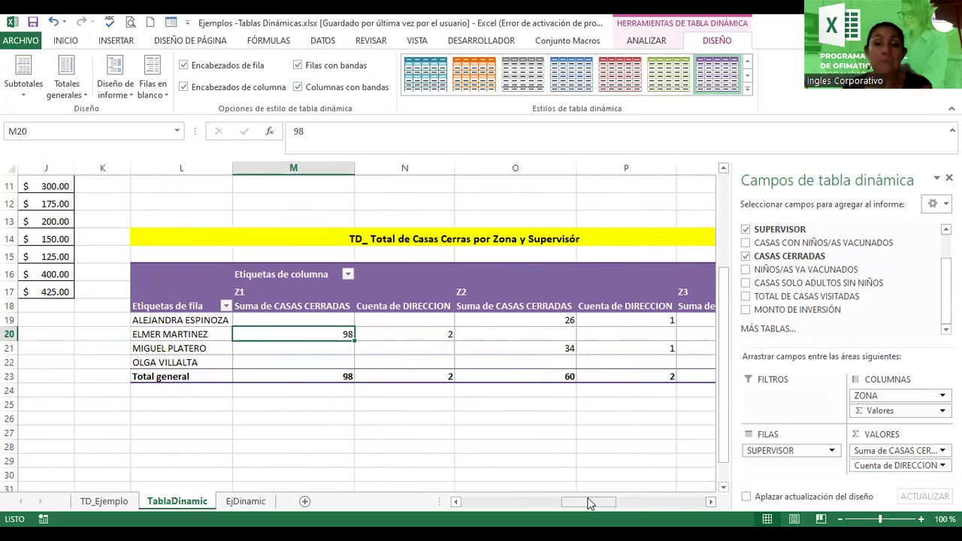
pyautogui.moveTo(580, 508); pyautogui.dragTo(659, 500)
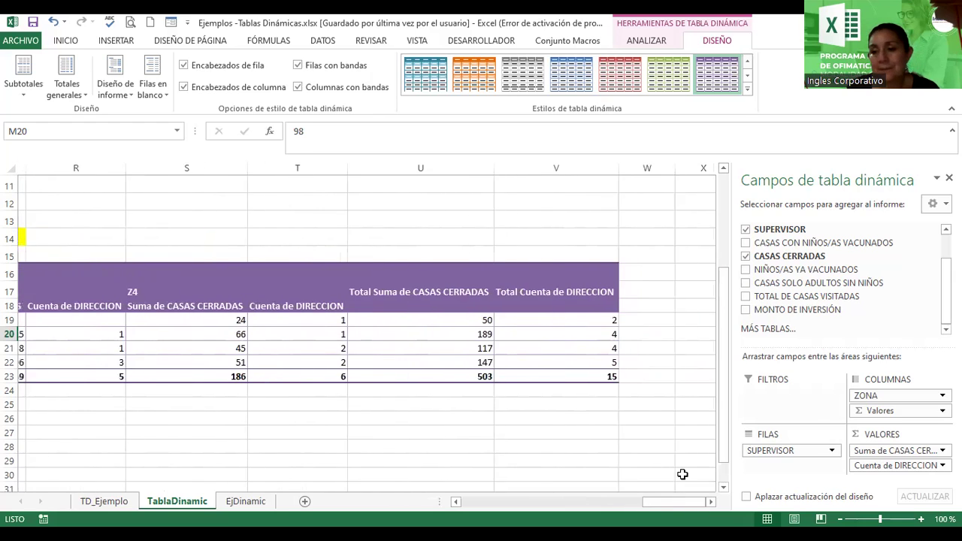
pyautogui.moveTo(867, 463); pyautogui.dragTo(843, 295)
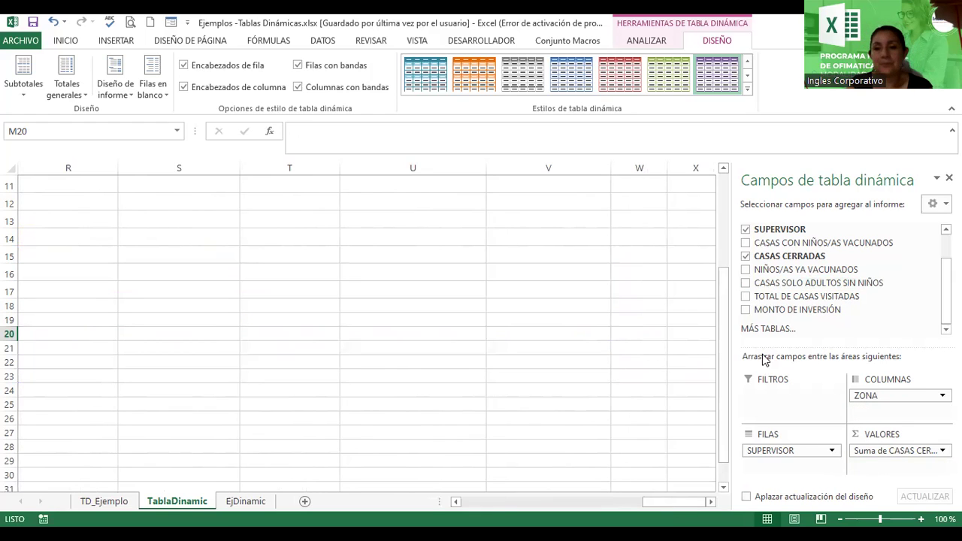
# - Close the field list, zoom out to show both pivot tables, and open the Formas gallery
pyautogui.scroll(2, 826, 301)
pyautogui.scroll(2, 826, 278)
pyautogui.click(451, 305)
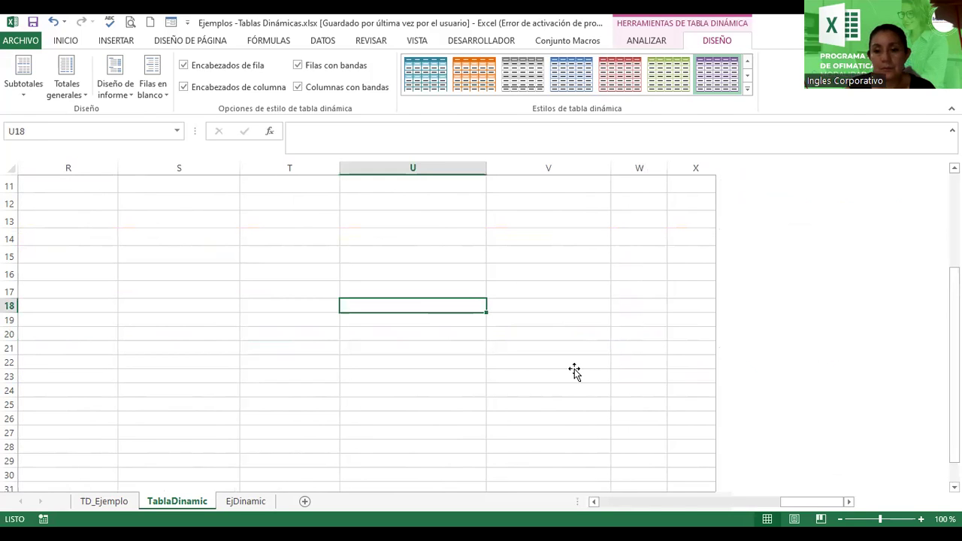
pyautogui.moveTo(815, 502); pyautogui.dragTo(627, 505)
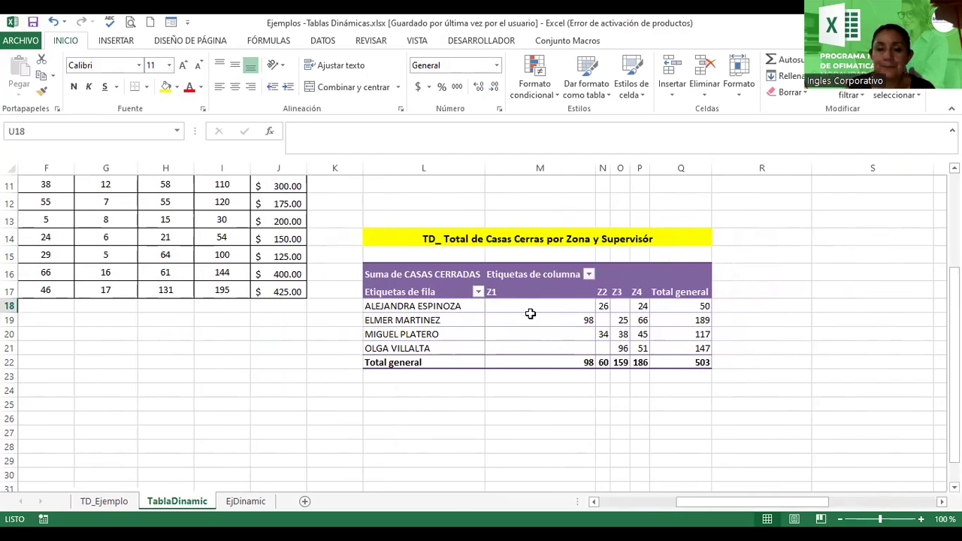
pyautogui.click(530, 315)
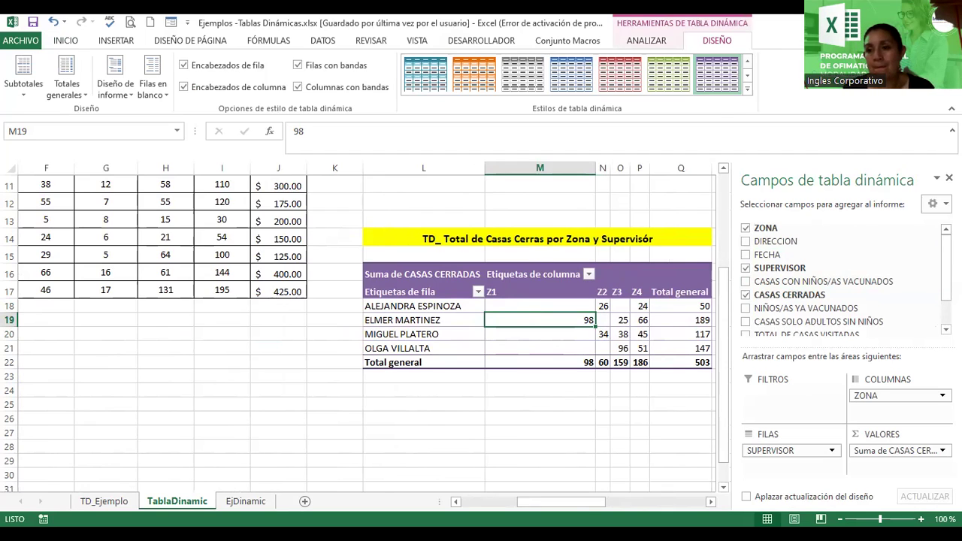
pyautogui.click(949, 178)
pyautogui.moveTo(954, 365)
pyautogui.mouseDown()
pyautogui.moveTo(953, 274)
pyautogui.moveTo(934, 210)
pyautogui.mouseUp()
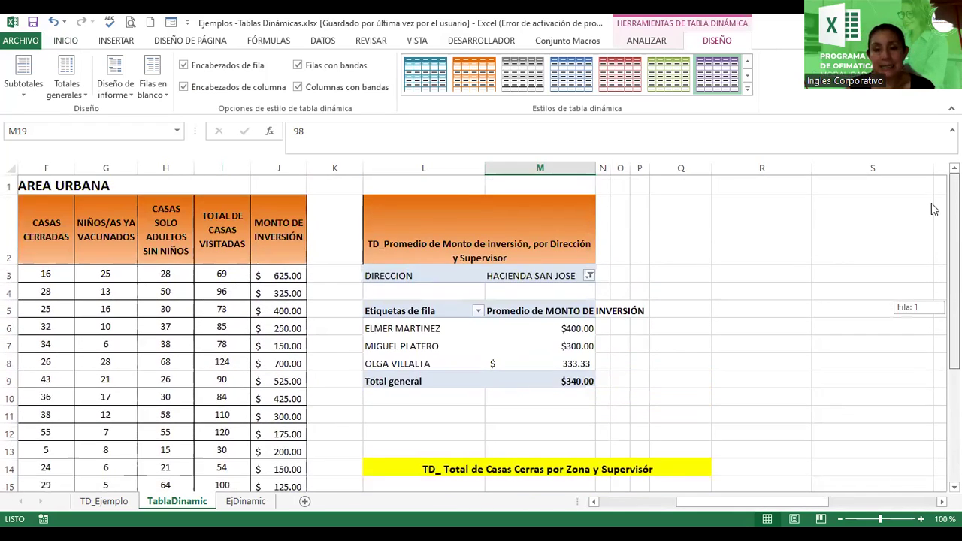
pyautogui.click(537, 309)
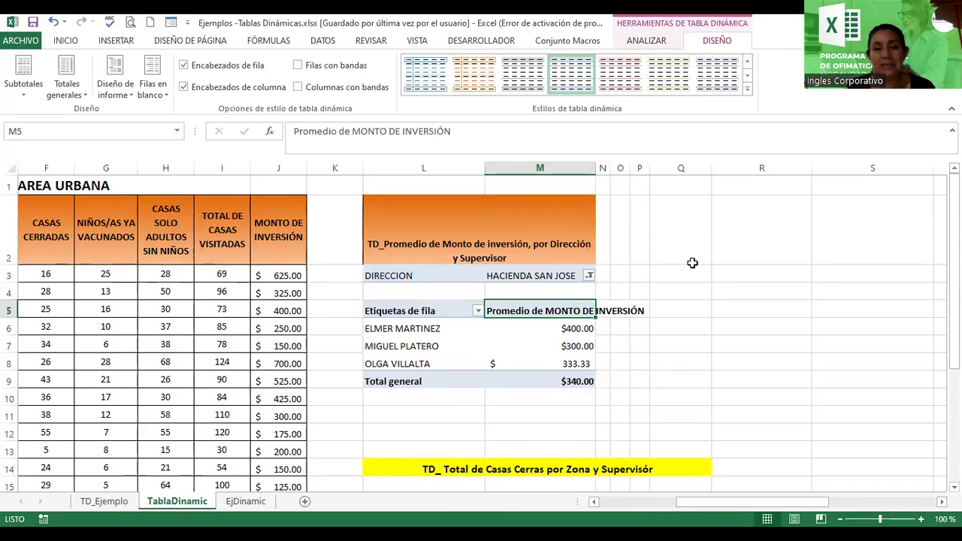
pyautogui.moveTo(879, 518); pyautogui.dragTo(869, 518)
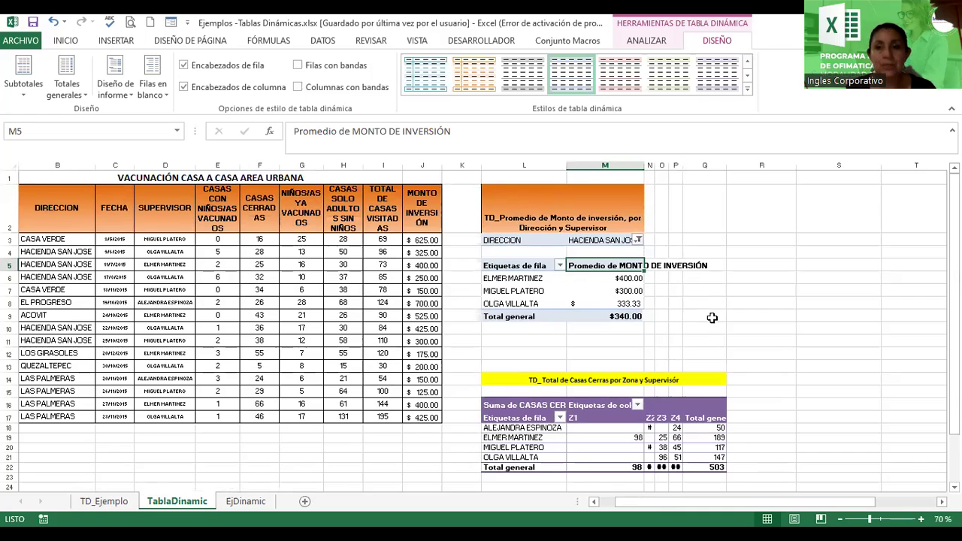
pyautogui.click(798, 278)
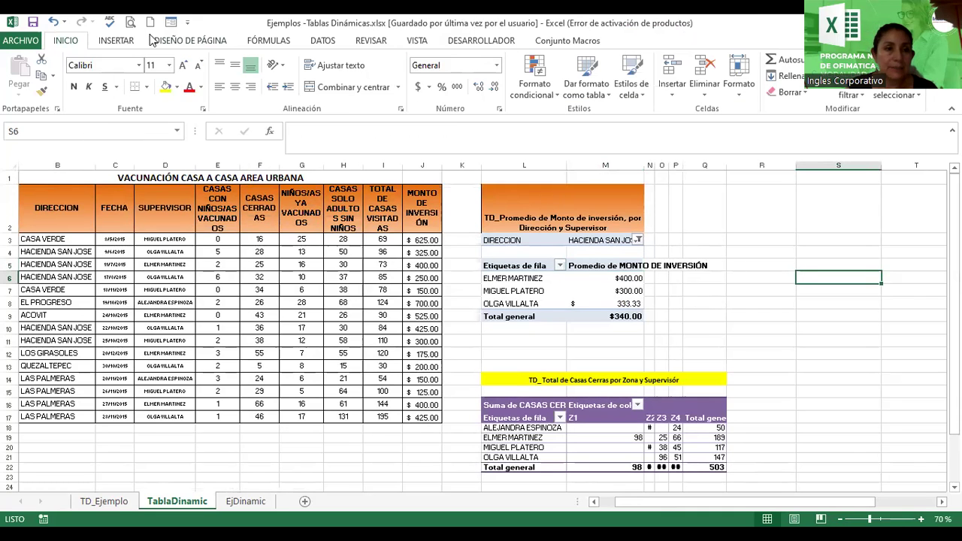
pyautogui.click(116, 40)
pyautogui.click(215, 65)
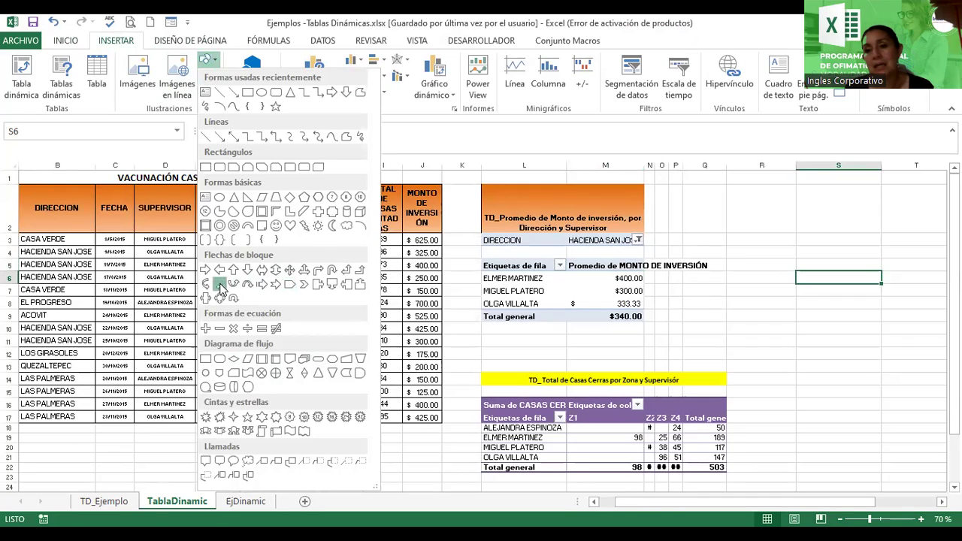
# - Draw a large curved left arrow beside the pivot tables, pointing down to the lower table
pyautogui.click(220, 286)
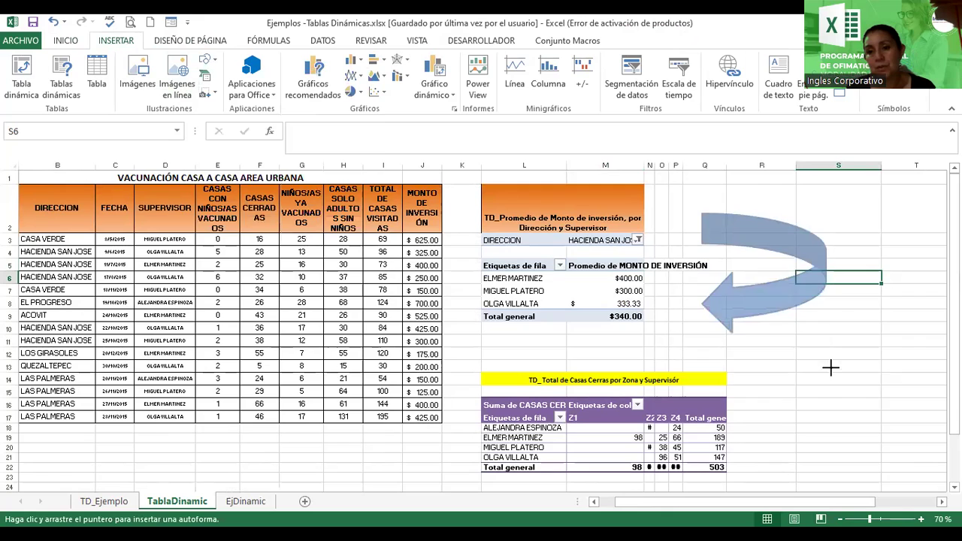
pyautogui.moveTo(826, 274)
pyautogui.mouseDown()
pyautogui.moveTo(854, 445)
pyautogui.moveTo(841, 442)
pyautogui.mouseUp()
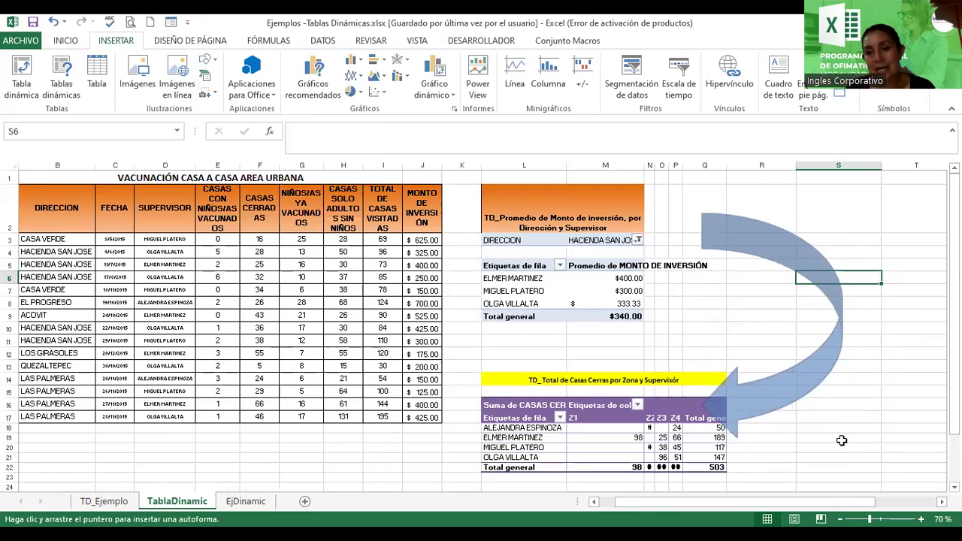
pyautogui.moveTo(774, 392)
pyautogui.mouseDown()
pyautogui.moveTo(817, 400)
pyautogui.moveTo(778, 408)
pyautogui.mouseUp()
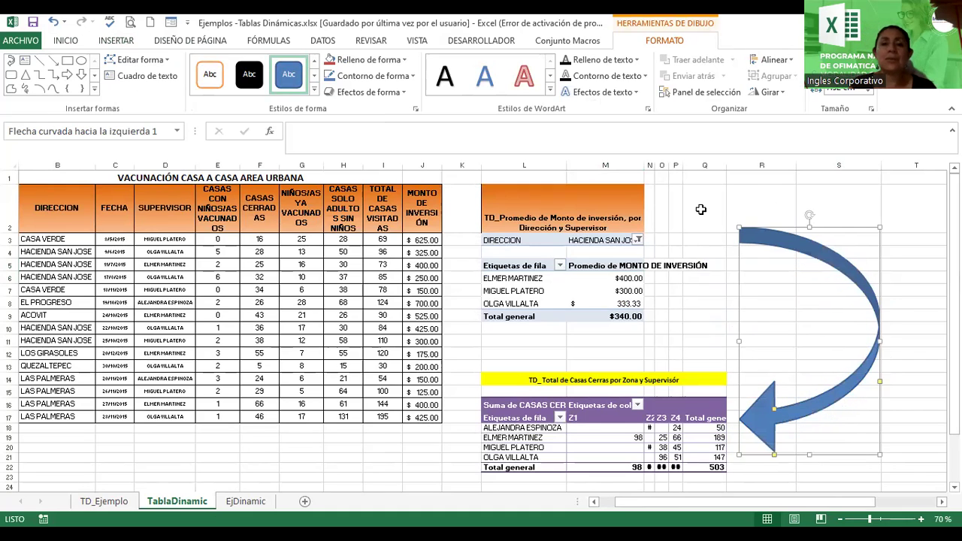
pyautogui.click(382, 76)
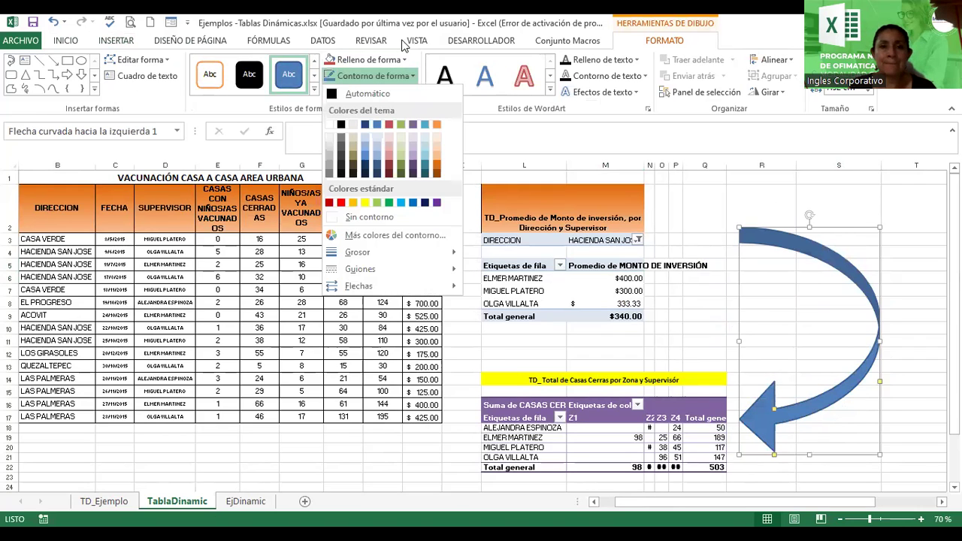
pyautogui.click(409, 39)
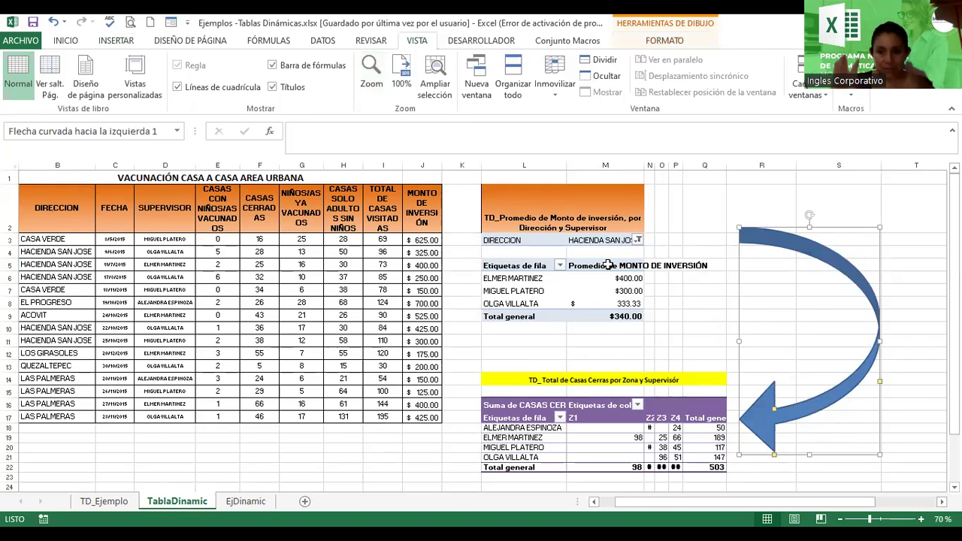
# - Enter 'Elaborado por:' followed by the author's name in cell L12
pyautogui.click(505, 354)
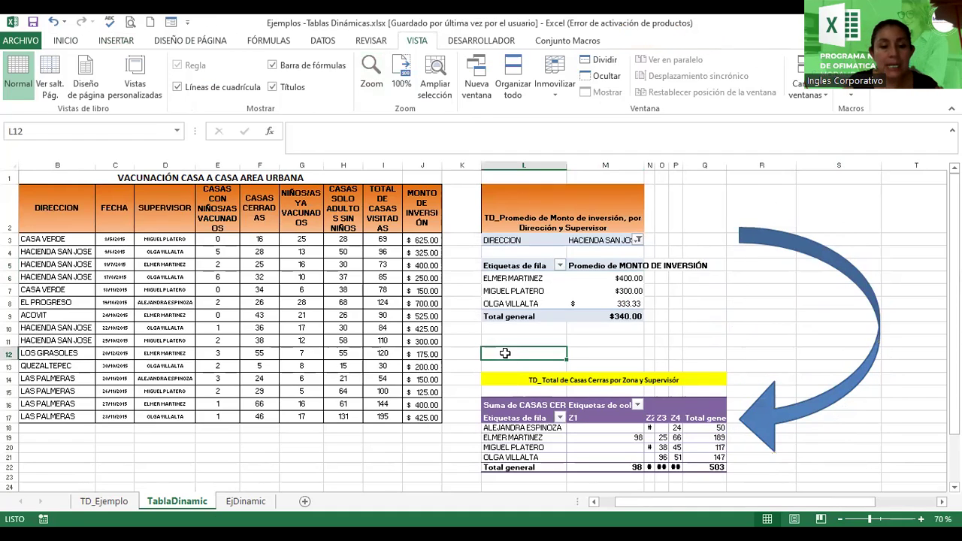
pyautogui.write('Elaborado por:')
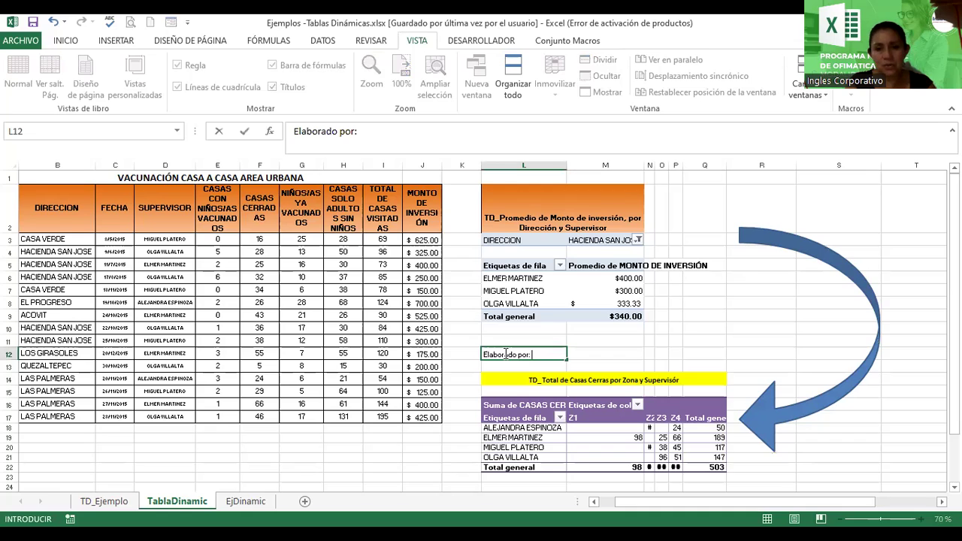
pyautogui.write(' Denisse Alvarado')
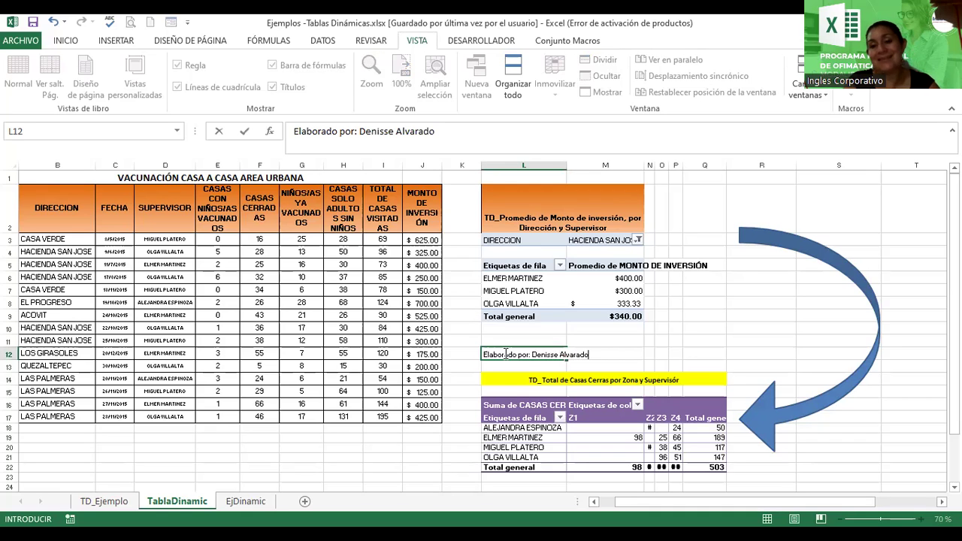
pyautogui.press('Return')
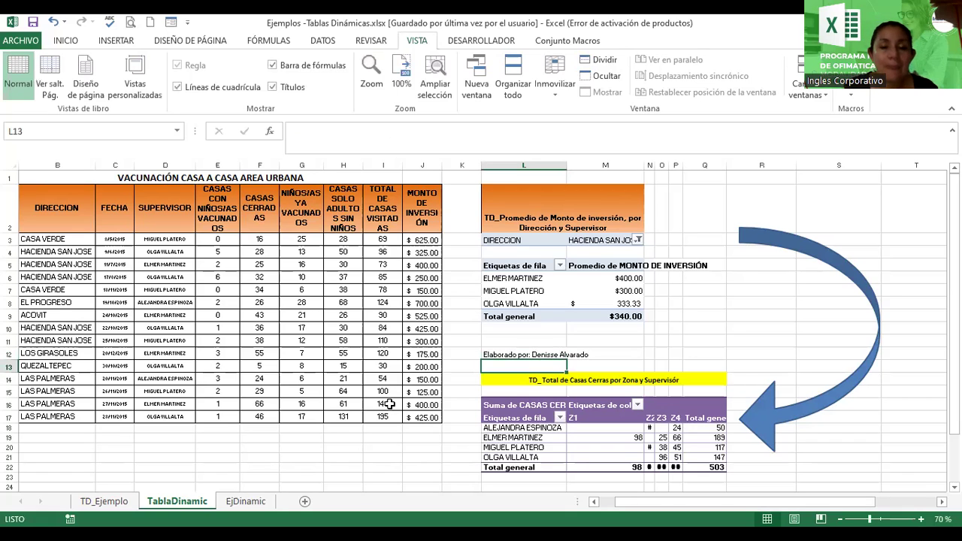
pyautogui.hotkey('alt', 'Tab')
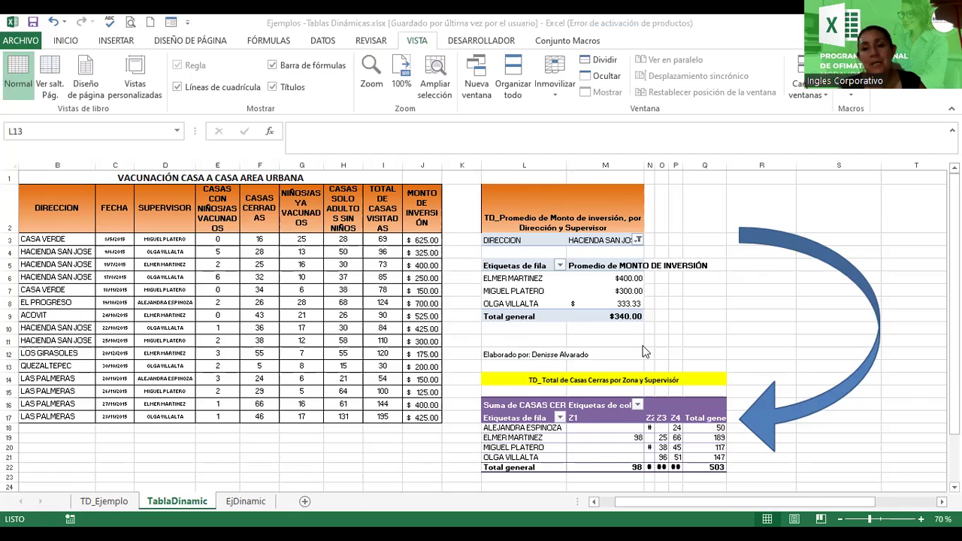
pyautogui.hotkey('alt', 'Tab')
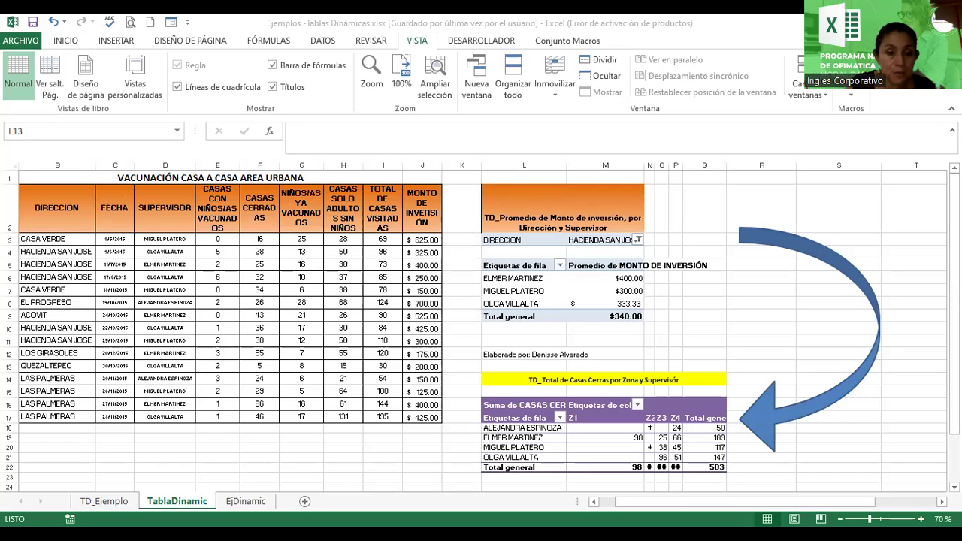
# - Switch to the Consolidar.xlsx workbook on its 'Consolidad x Pos. y Cat.' sheet
pyautogui.click(247, 501)
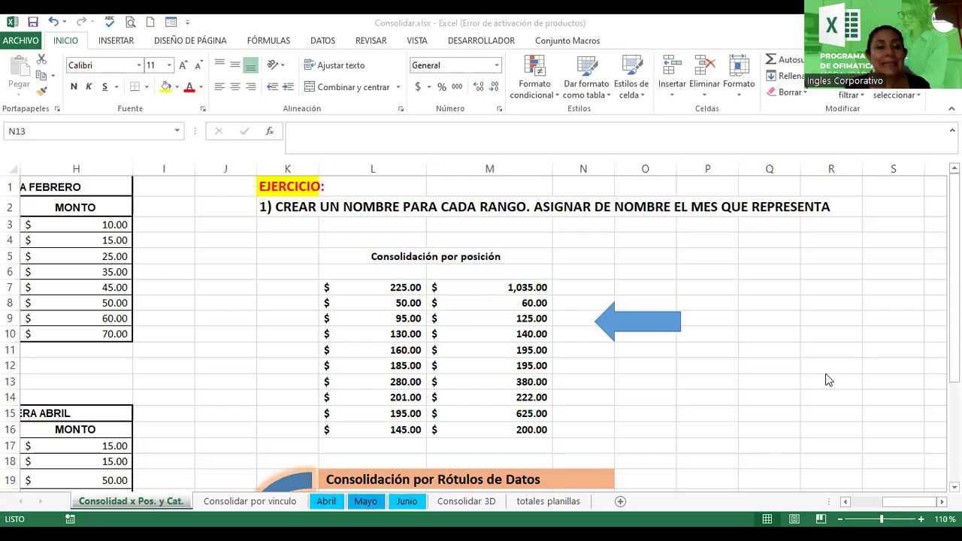
pyautogui.hotkey('shift', 'Right')
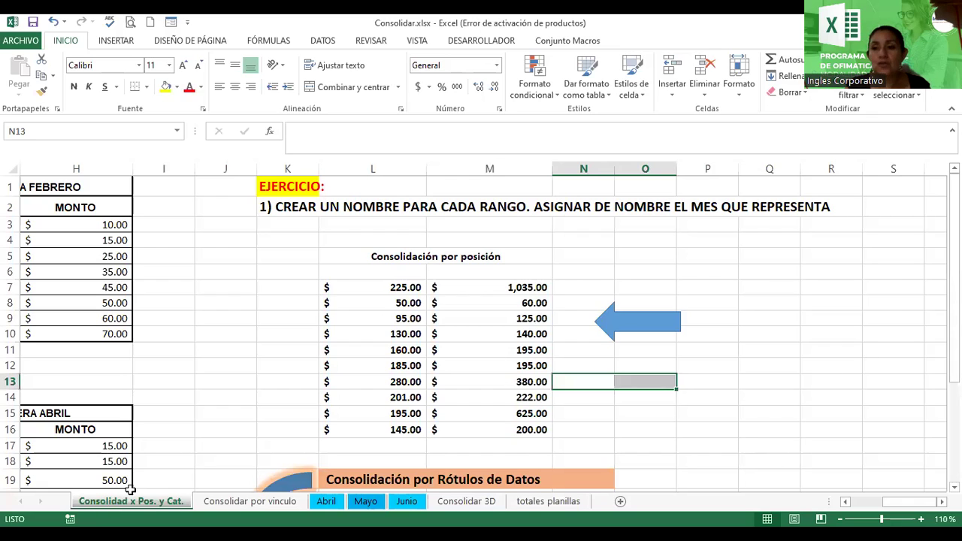
pyautogui.scroll(-2, 481, 334)
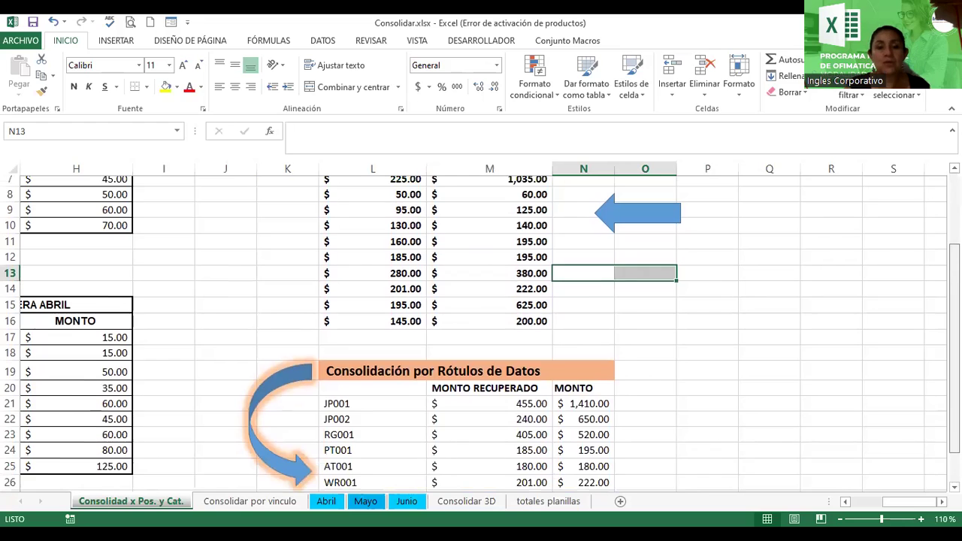
pyautogui.scroll(-1, 481, 334)
pyautogui.scroll(-1, 480, 334)
pyautogui.scroll(3, 481, 335)
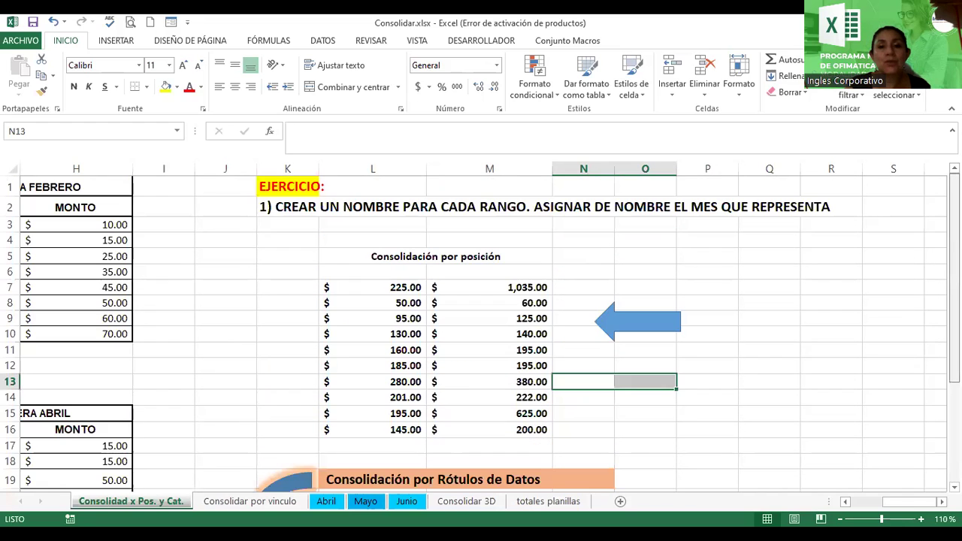
pyautogui.scroll(-1, 481, 335)
pyautogui.scroll(-2, 481, 334)
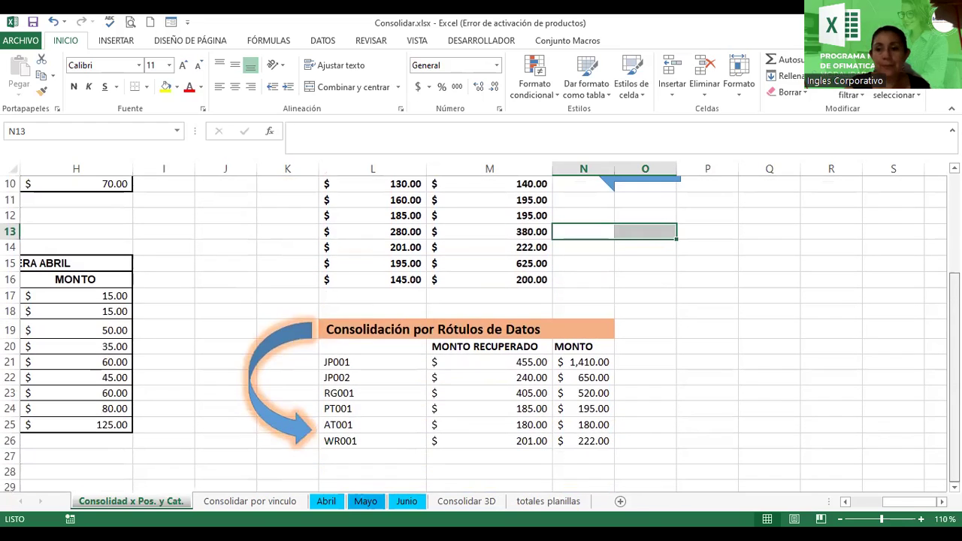
# - Review the Consolidar por vinculo, Abril, Mayo and Junio sheets, ending on totales planillas
pyautogui.click(231, 507)
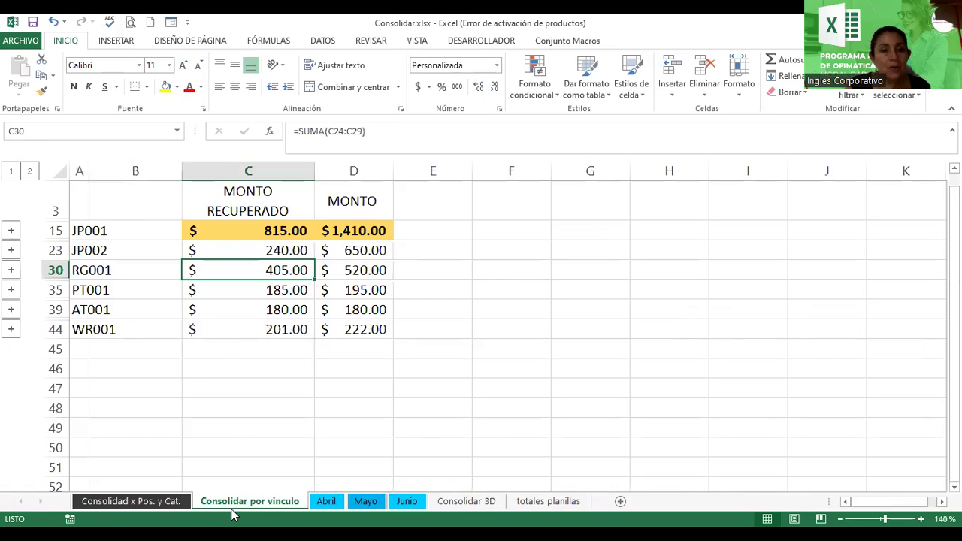
pyautogui.click(336, 506)
pyautogui.click(366, 507)
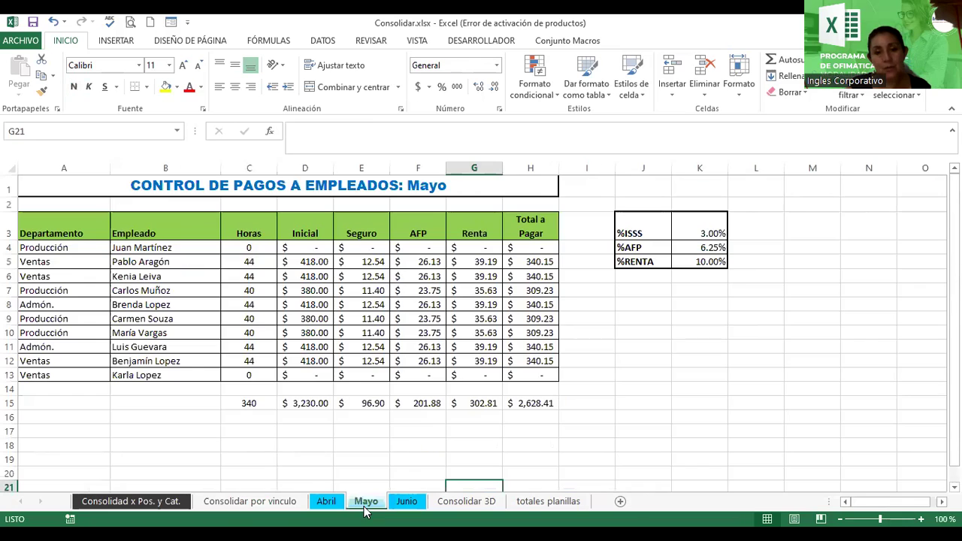
pyautogui.click(408, 505)
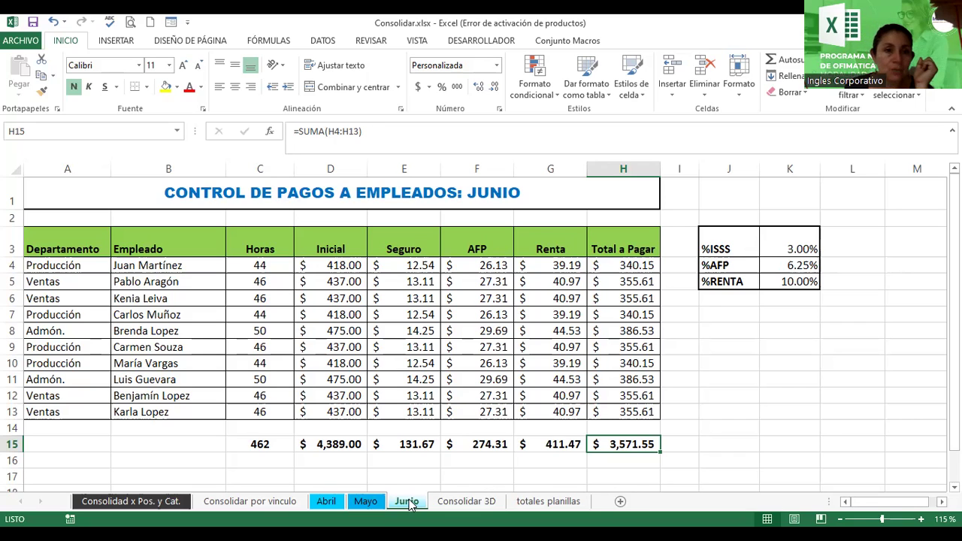
pyautogui.click(367, 501)
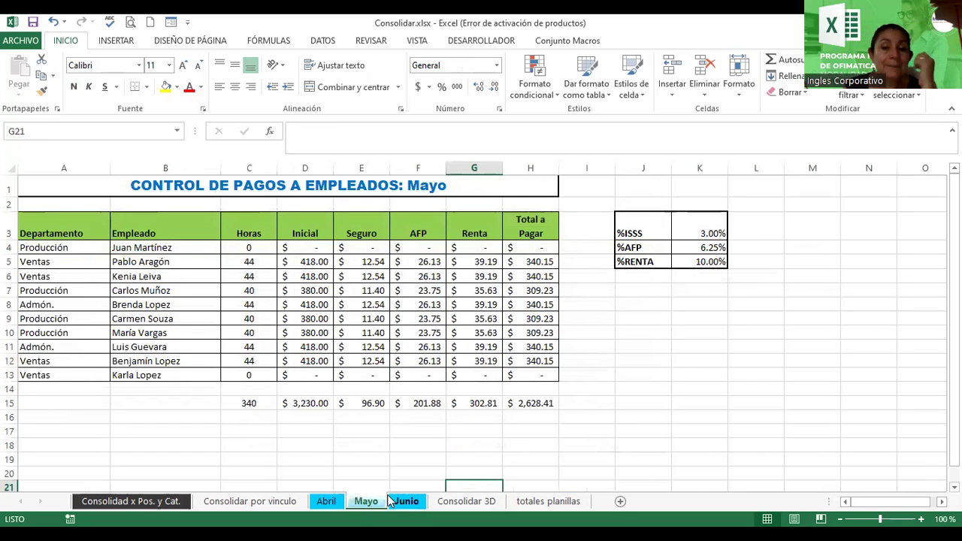
pyautogui.click(526, 503)
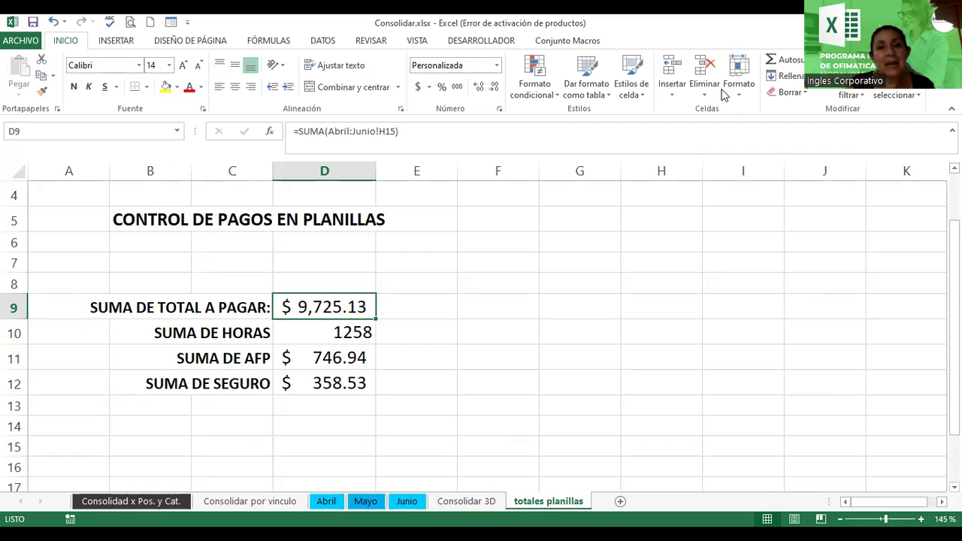
# - Inspect D9's =SUMA(Abril:Junio!H15) without changing it, then view Abril's 3,525.17 total
pyautogui.doubleClick(316, 311)
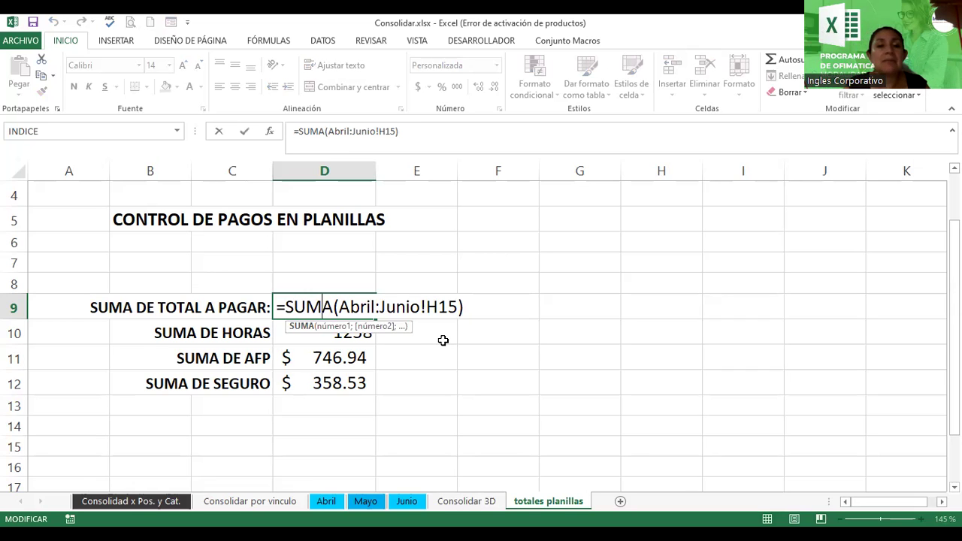
pyautogui.press('Return')
pyautogui.press('Return')
pyautogui.click(323, 501)
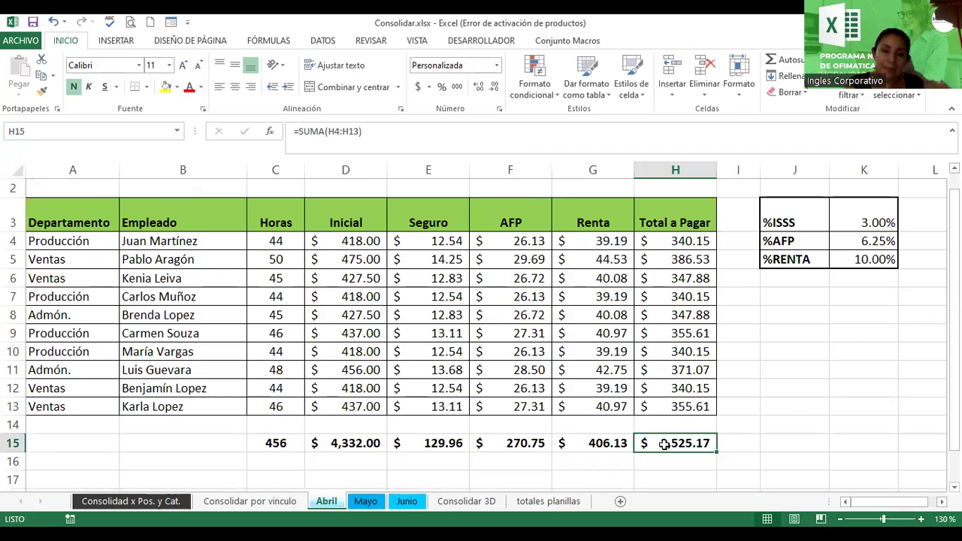
# - Check Mayo's H15 Total a Pagar sum, then view Junio's H15 total of 3,571.55
pyautogui.click(366, 501)
pyautogui.click(549, 404)
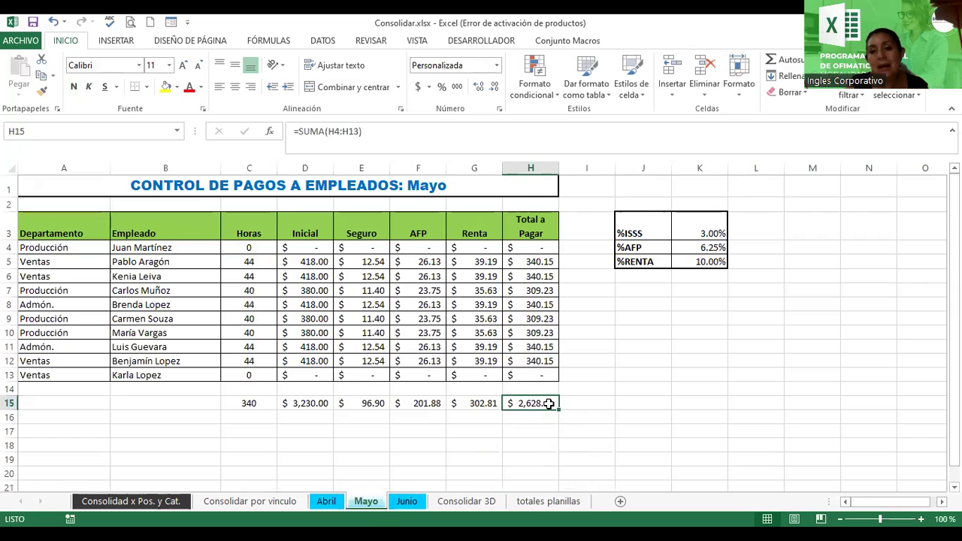
pyautogui.click(408, 503)
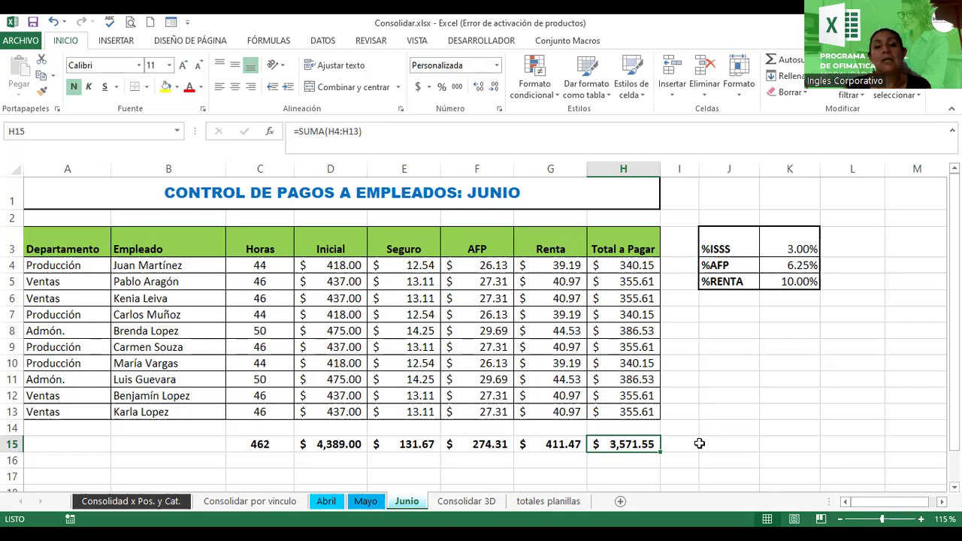
pyautogui.click(548, 501)
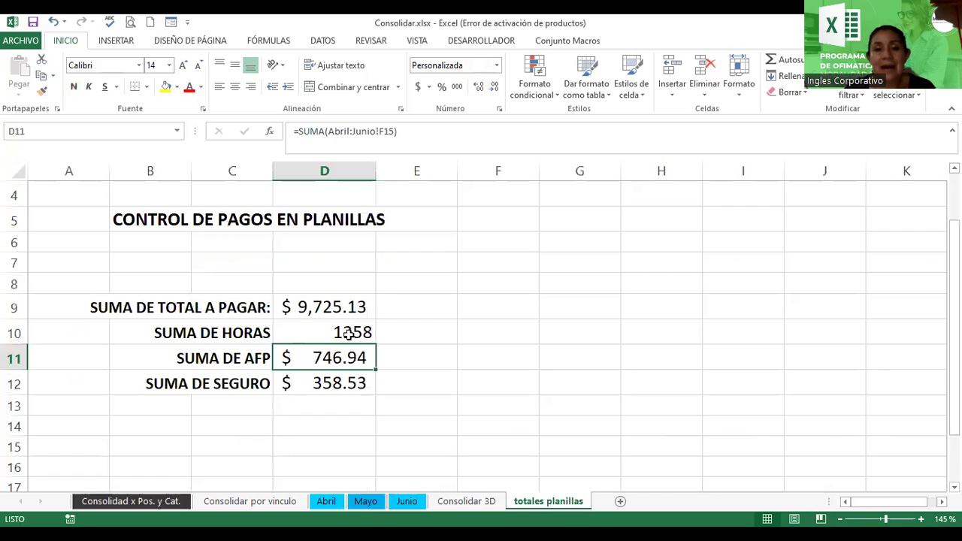
pyautogui.click(310, 307)
pyautogui.doubleClick(311, 307)
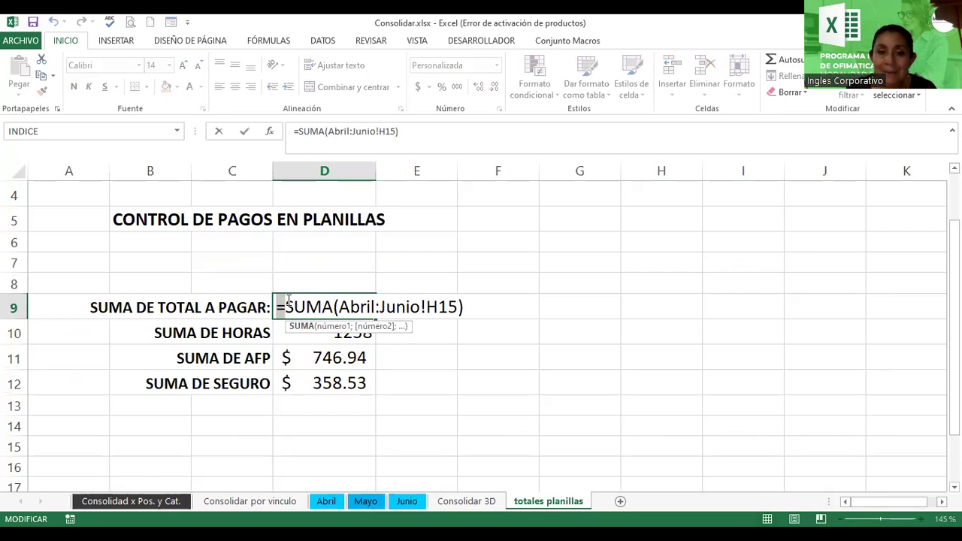
pyautogui.moveTo(277, 306); pyautogui.dragTo(464, 308)
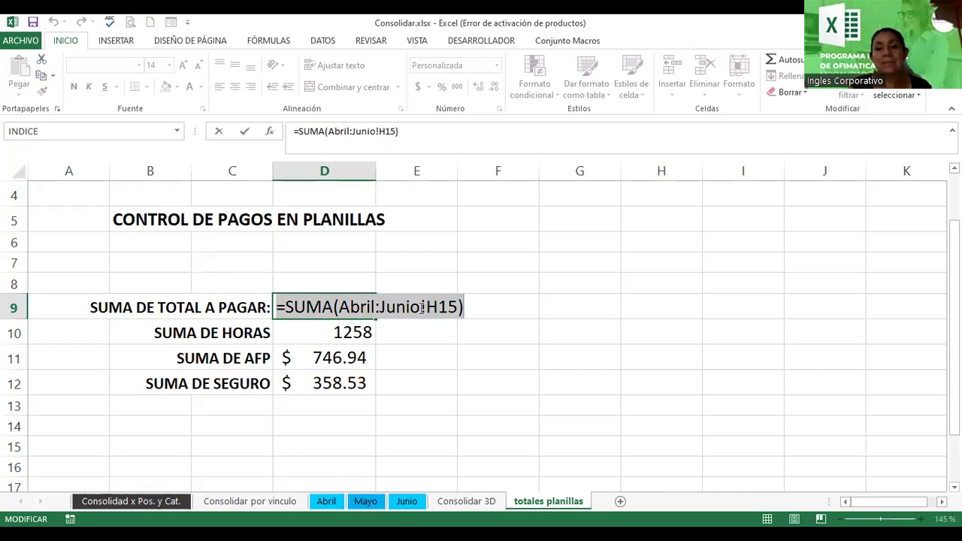
pyautogui.press('Return')
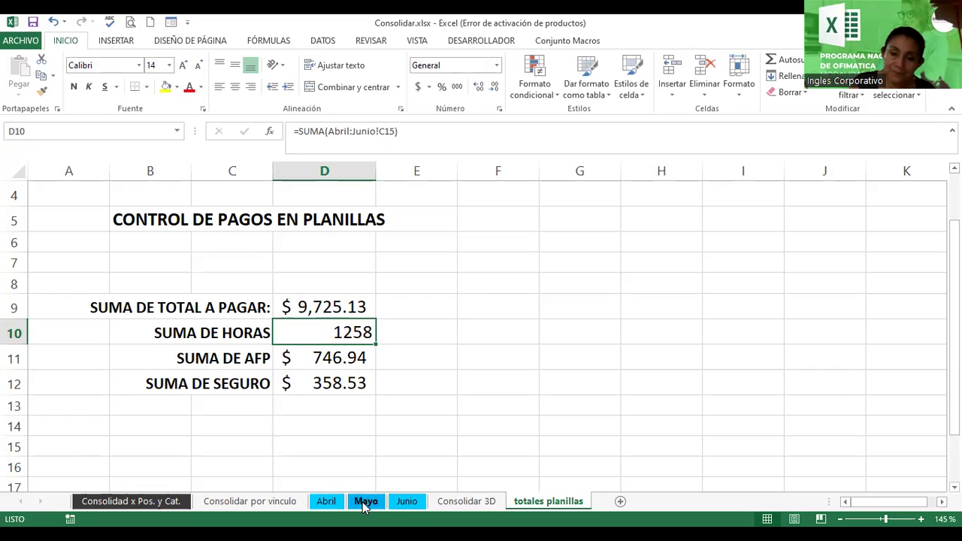
# - Move the Mayo sheet after totales planillas to show the summary total dropping
pyautogui.click(365, 503)
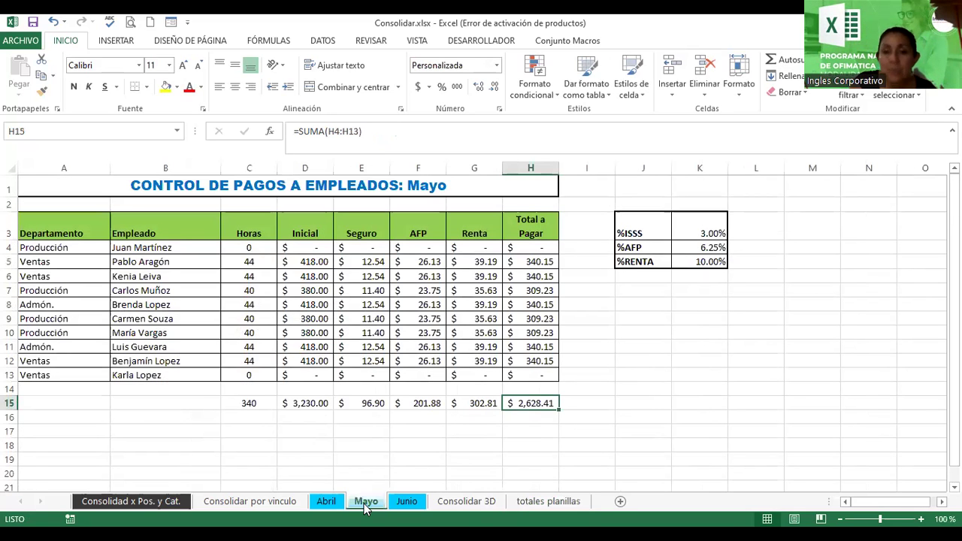
pyautogui.click(564, 507)
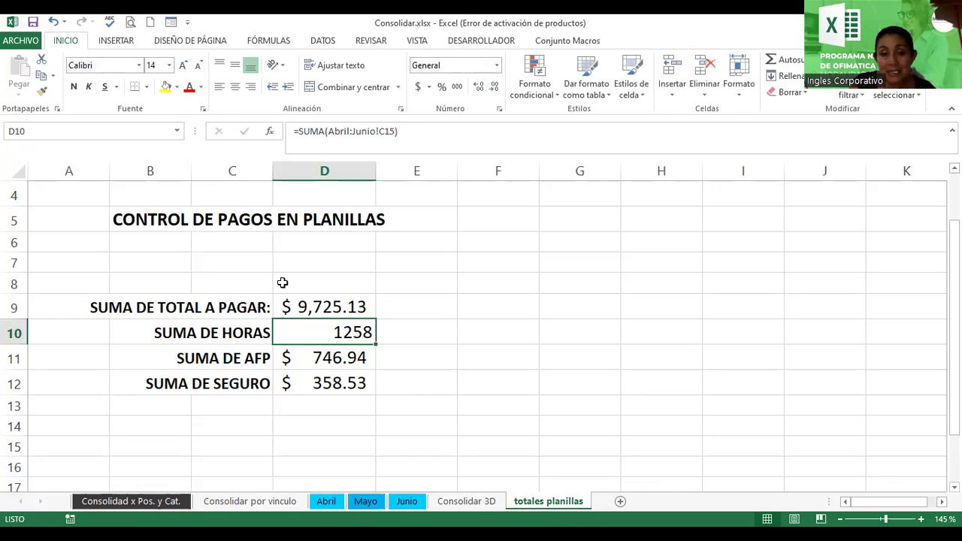
pyautogui.click(366, 501)
pyautogui.moveTo(529, 494); pyautogui.dragTo(605, 510)
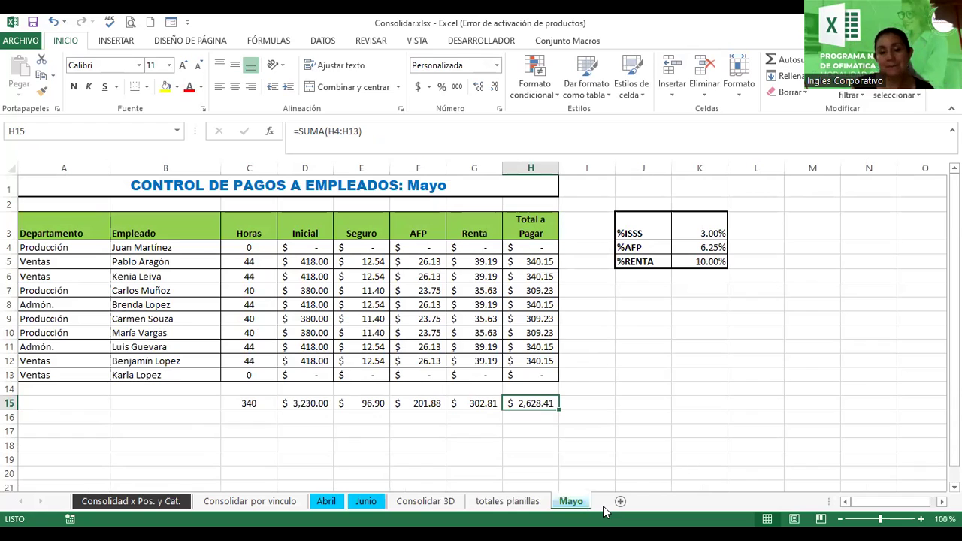
pyautogui.click(535, 501)
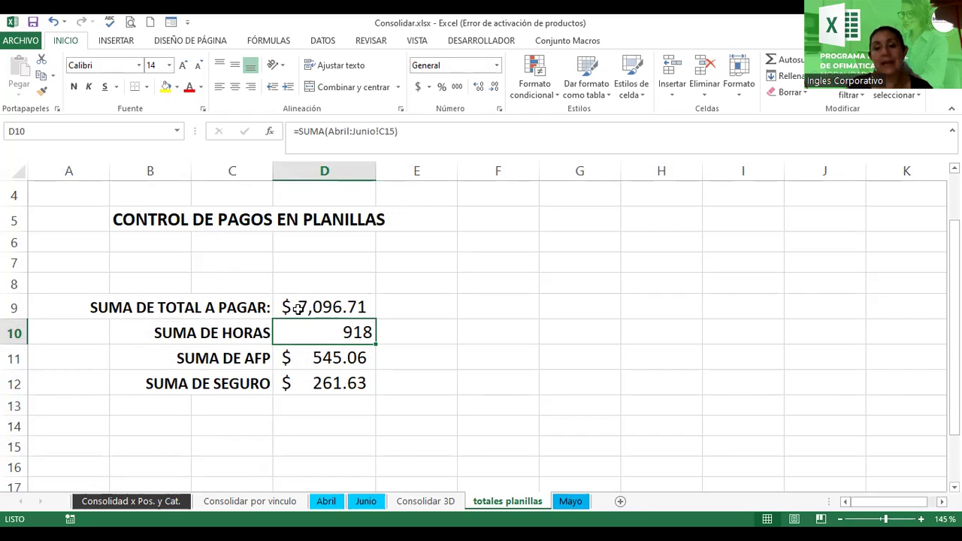
# - Return Mayo between Abril and Junio, confirm the restored total, and view Consolidar 3D
pyautogui.click(569, 502)
pyautogui.moveTo(363, 506); pyautogui.dragTo(363, 507)
pyautogui.click(532, 503)
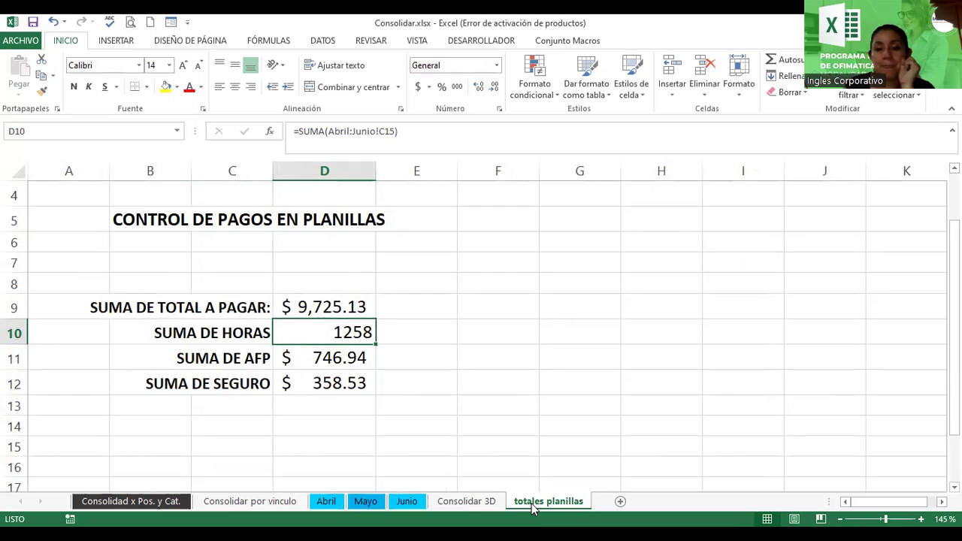
pyautogui.click(463, 502)
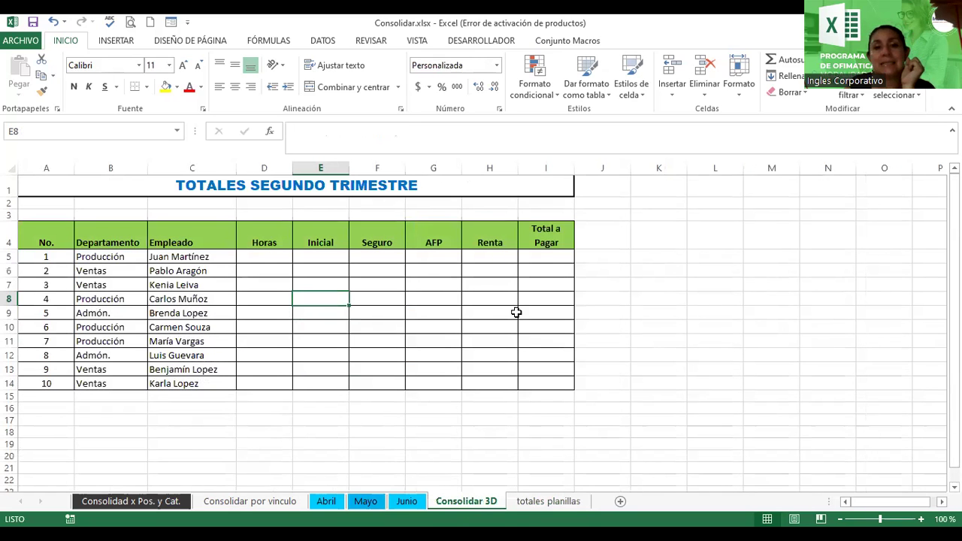
# - Review Mayo, Junio and the D9 formula, then add a new sheet Hoja1 after totales planillas
pyautogui.click(366, 502)
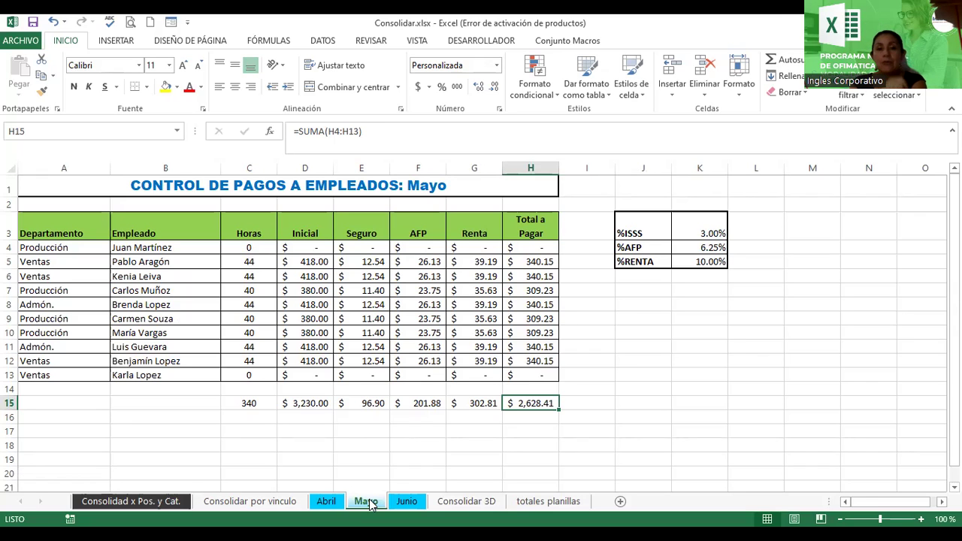
pyautogui.click(410, 502)
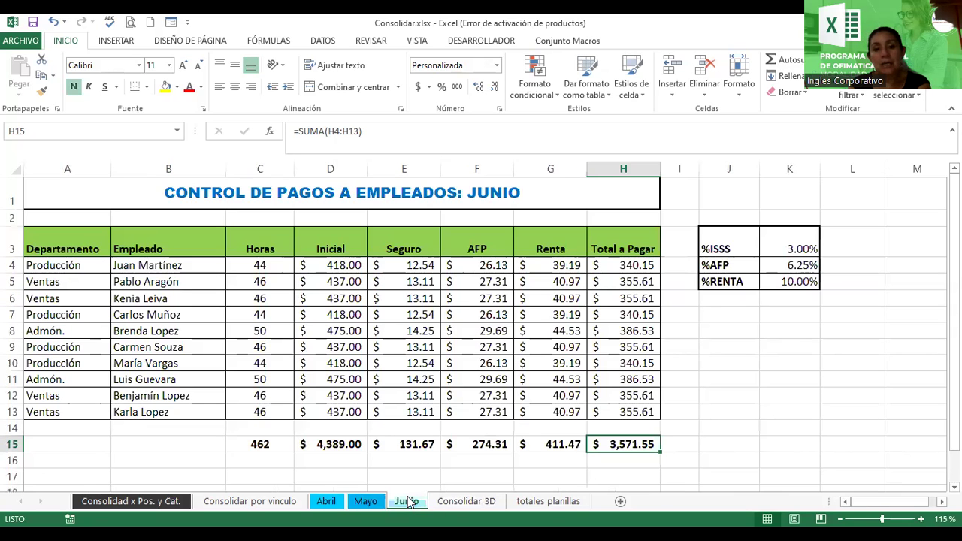
pyautogui.click(570, 502)
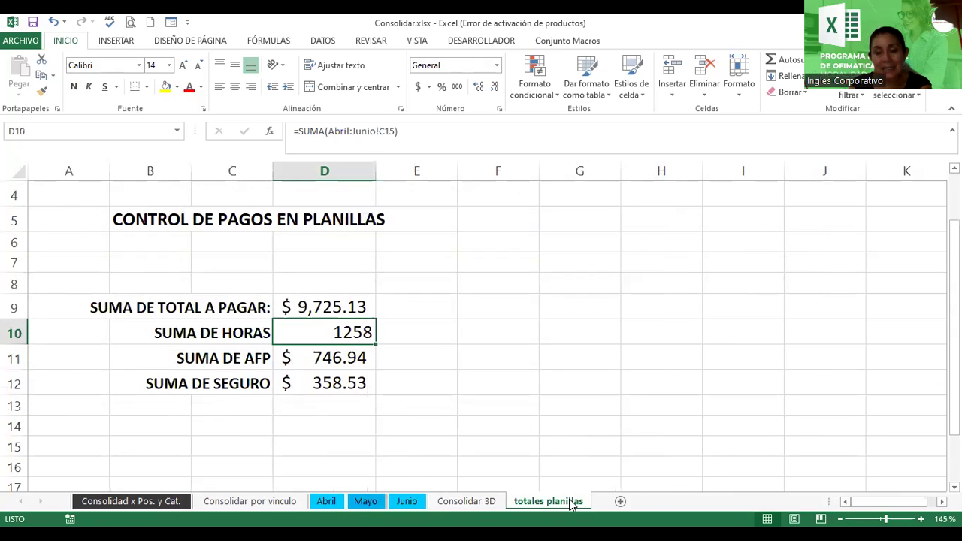
pyautogui.click(314, 304)
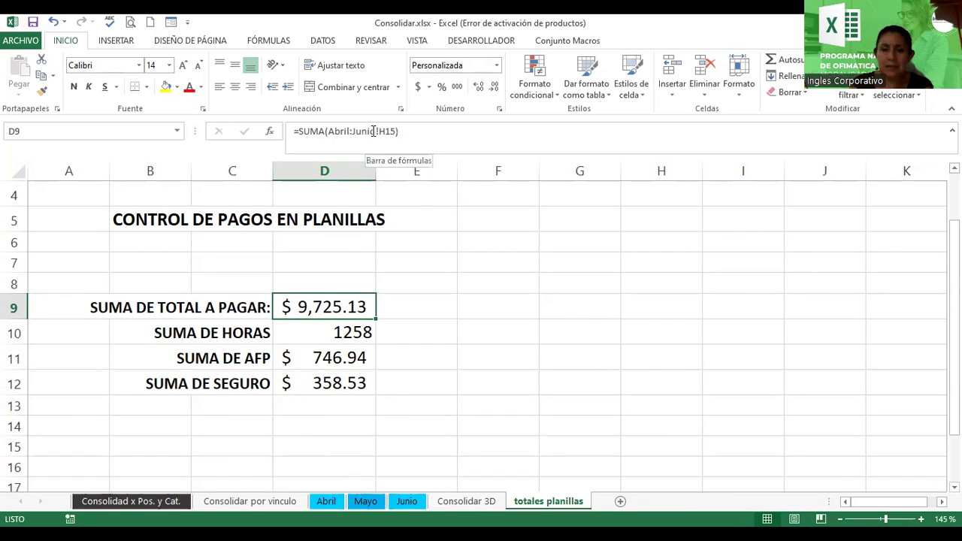
pyautogui.click(652, 502)
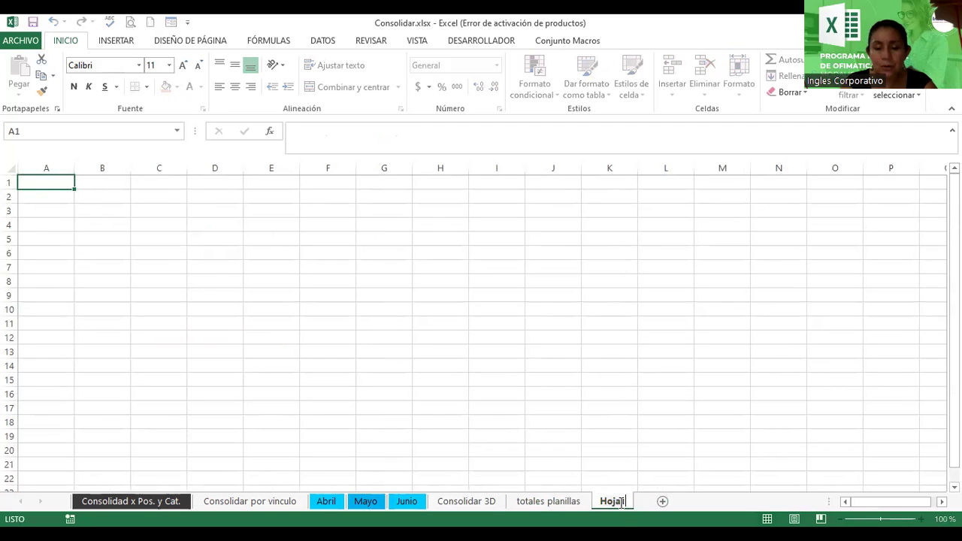
# - Rename the new sheet to Julio
pyautogui.press('BackSpace')
pyautogui.press('BackSpace')
pyautogui.press('BackSpace')
pyautogui.press('BackSpace')
pyautogui.write('Julio')
pyautogui.press('Return')
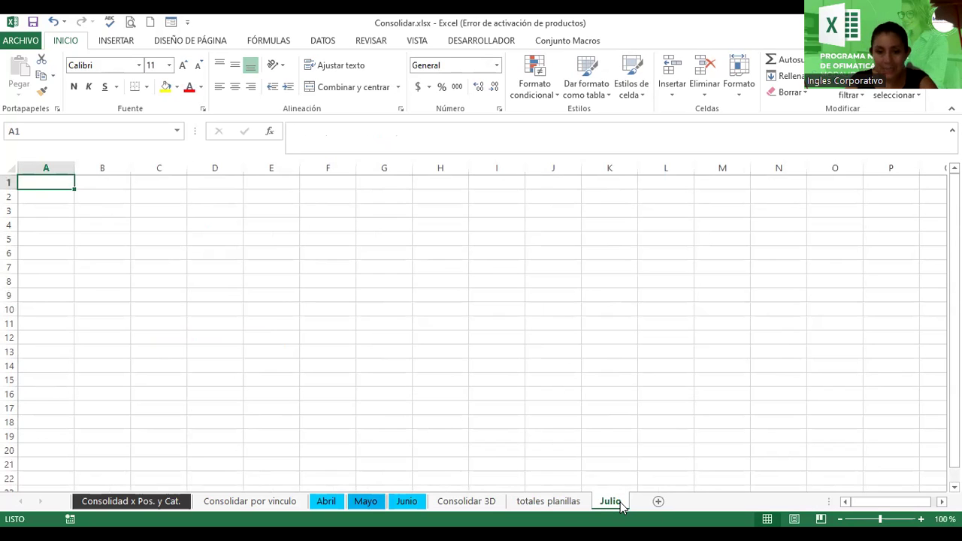
# - Enter 1000 in cell H15 of the Julio sheet
pyautogui.click(535, 506)
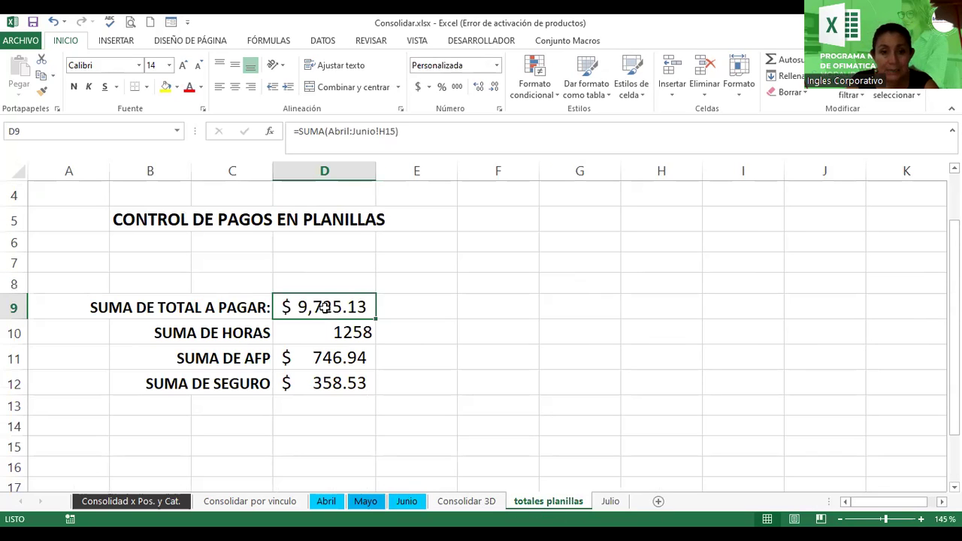
pyautogui.click(611, 503)
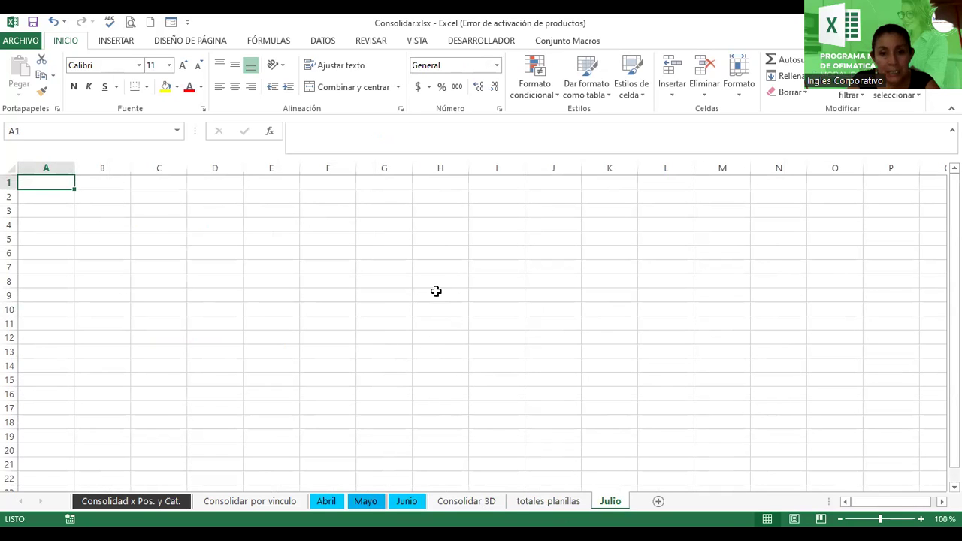
pyautogui.click(432, 379)
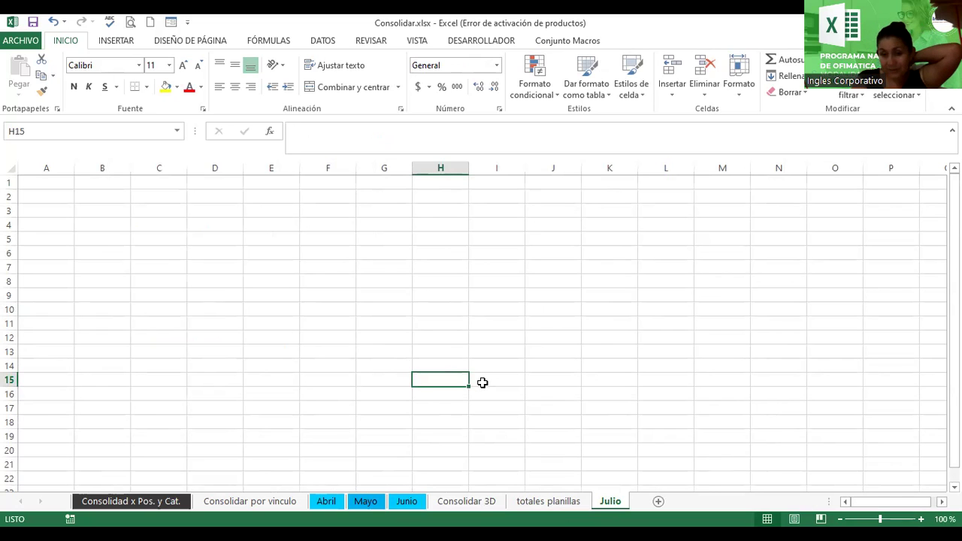
pyautogui.click(535, 501)
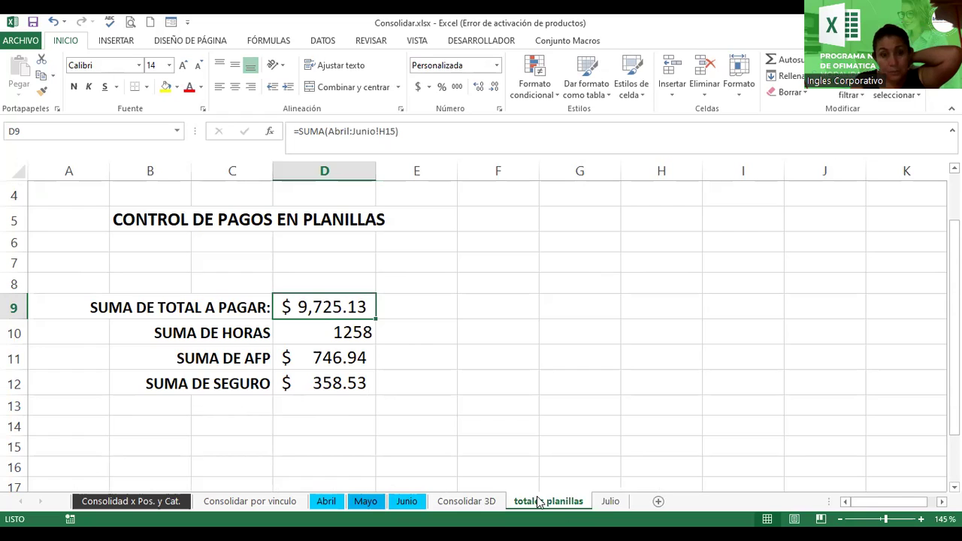
pyautogui.click(609, 501)
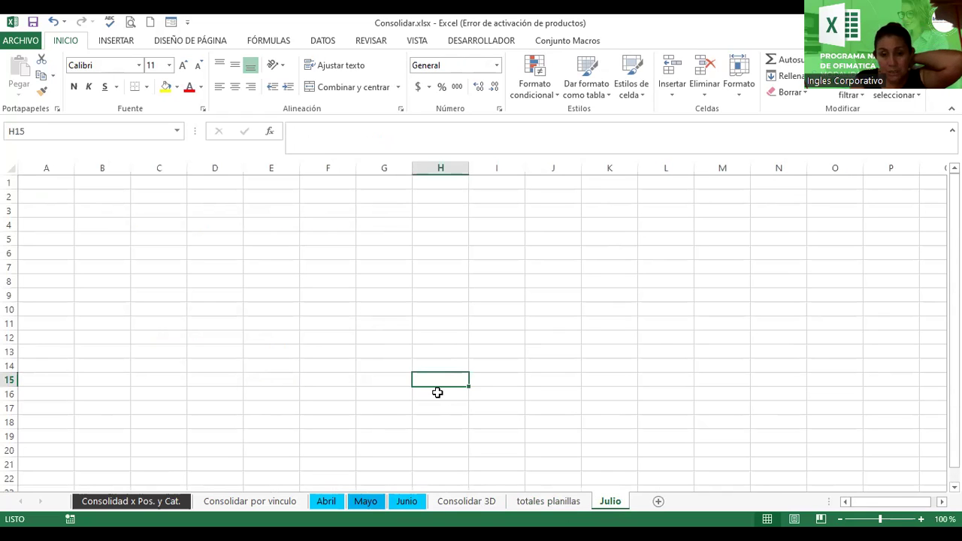
pyautogui.write('1000')
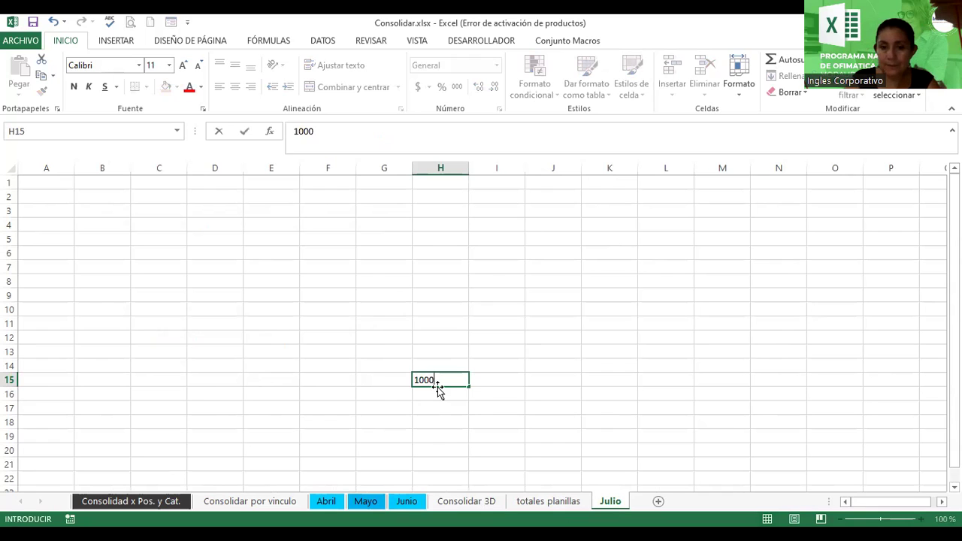
pyautogui.press('Return')
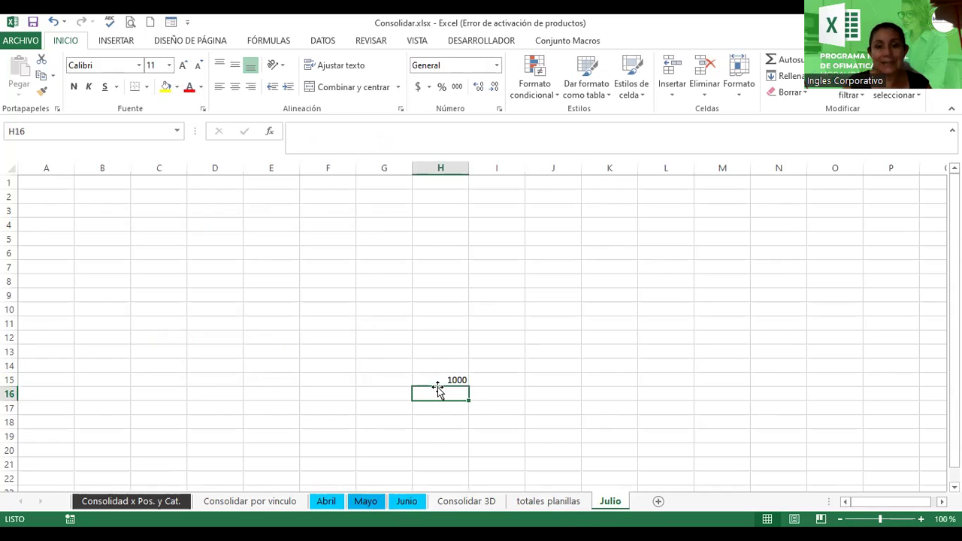
pyautogui.click(439, 381)
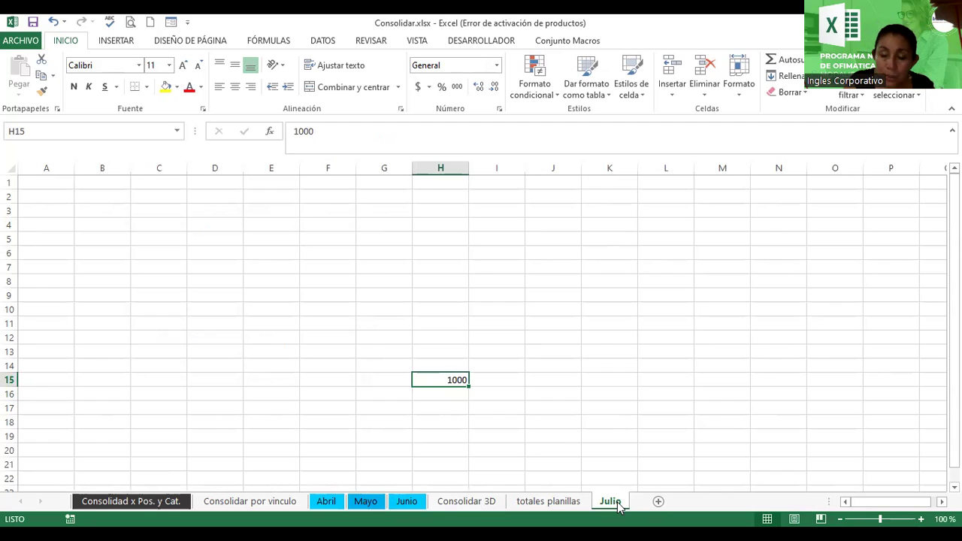
# - Move Julio after Junio and change D9 to =SUMA(Abril:Julio!H15), totalling $10,725.13
pyautogui.moveTo(618, 507); pyautogui.dragTo(456, 509)
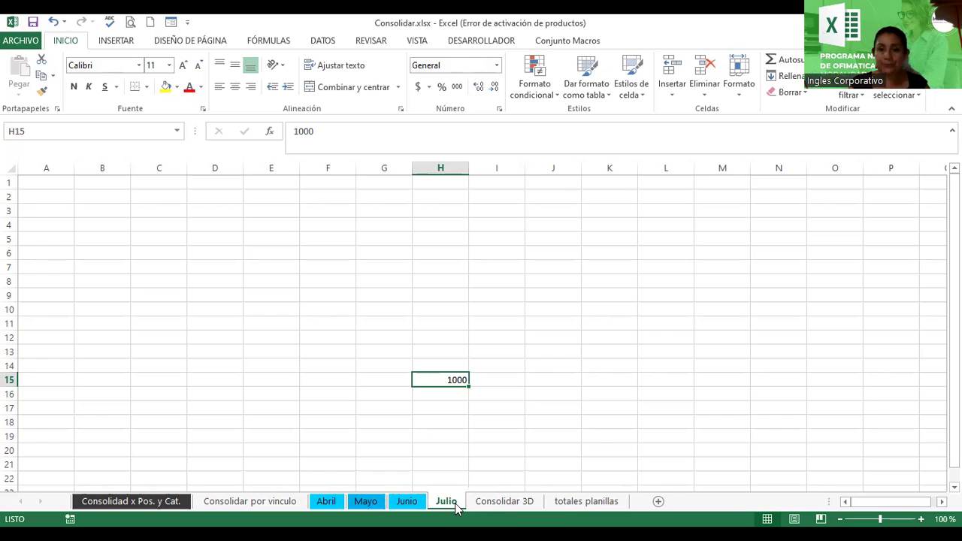
pyautogui.click(581, 503)
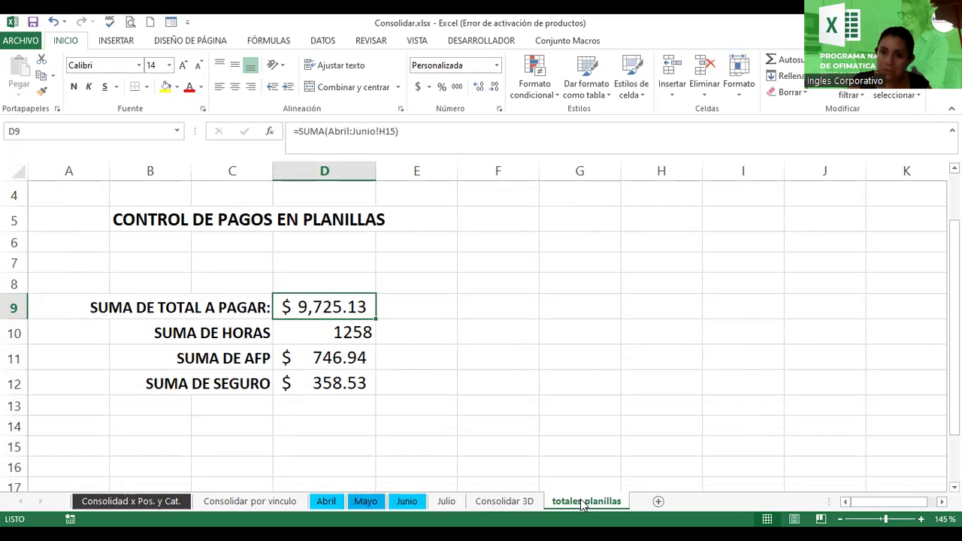
pyautogui.doubleClick(319, 306)
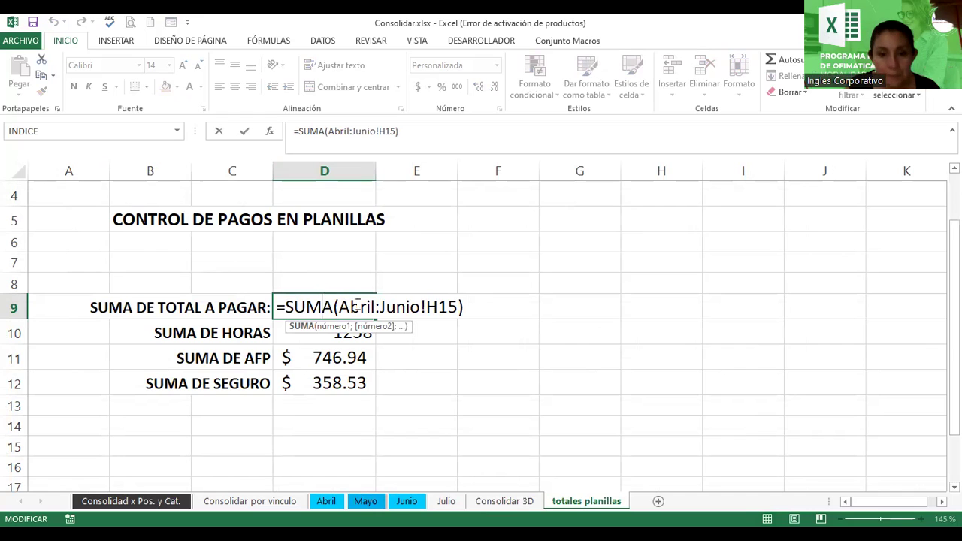
pyautogui.click(461, 321)
pyautogui.press('BackSpace')
pyautogui.press('BackSpace')
pyautogui.press('BackSpace')
pyautogui.write('lio')
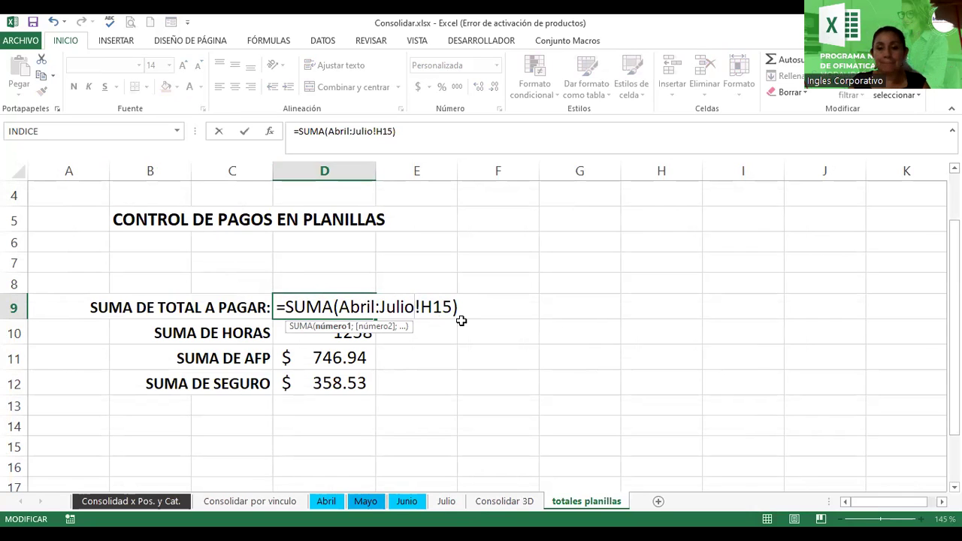
pyautogui.press('Return')
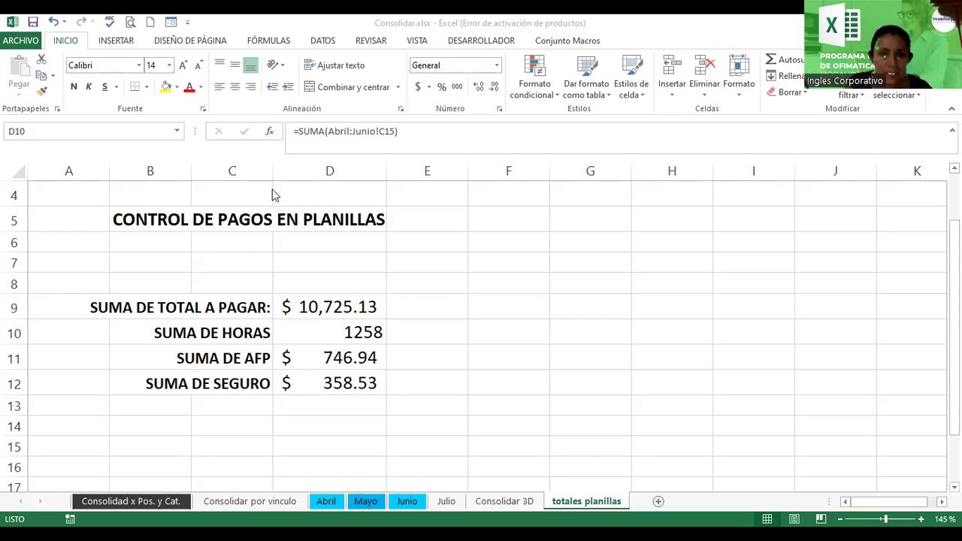
pyautogui.click(367, 134)
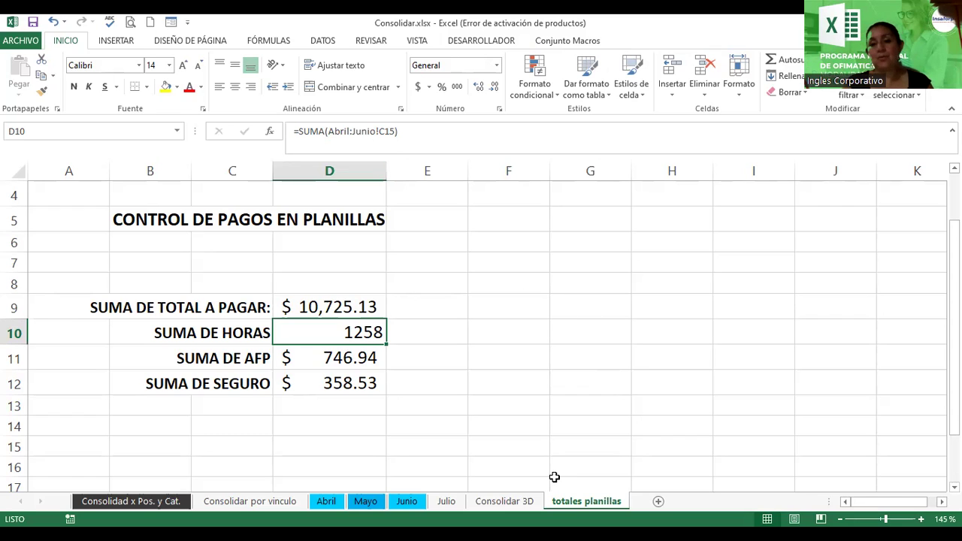
pyautogui.click(502, 501)
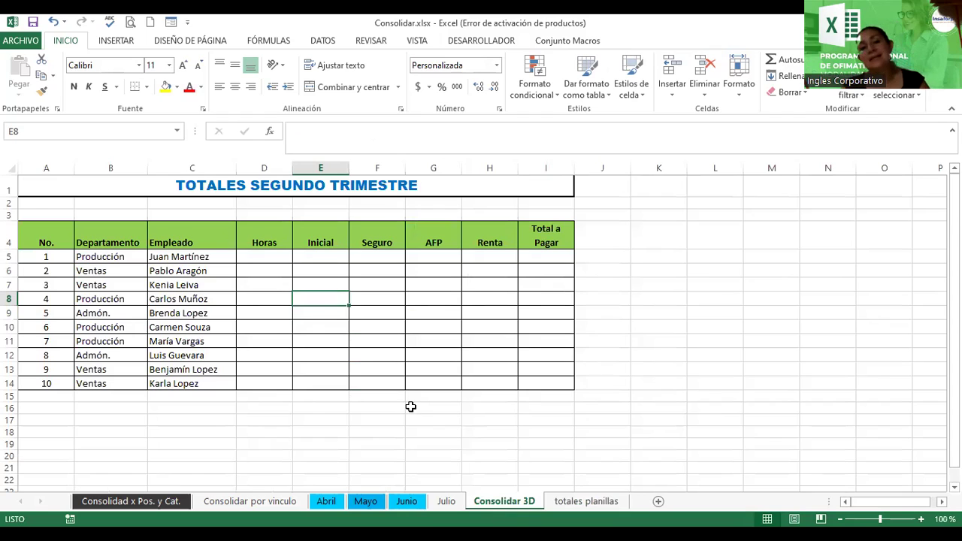
pyautogui.click(329, 321)
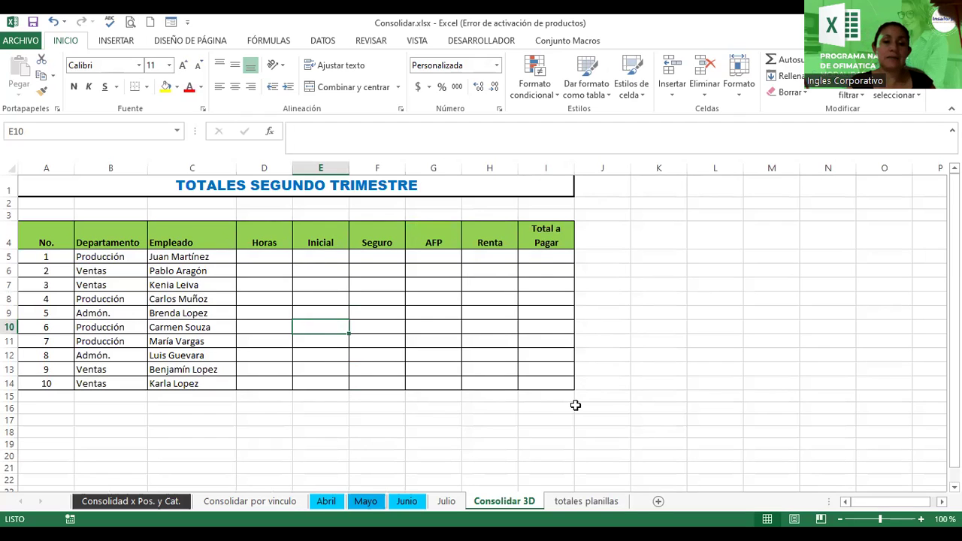
pyautogui.click(445, 501)
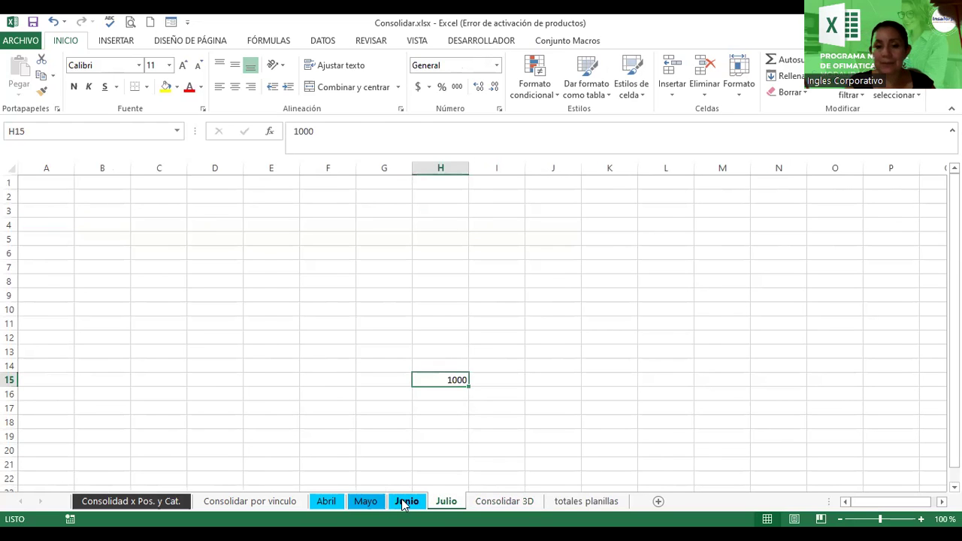
pyautogui.click(404, 501)
pyautogui.click(369, 501)
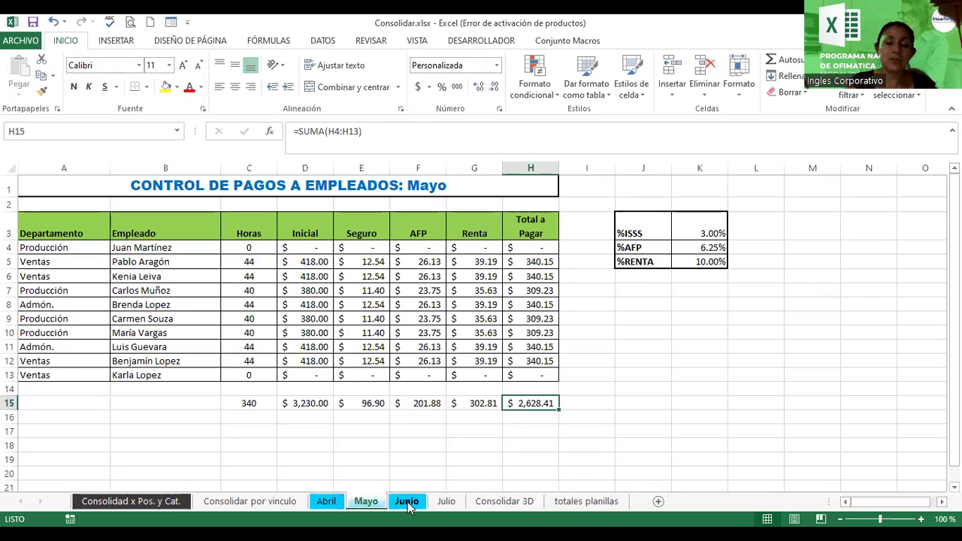
pyautogui.click(406, 502)
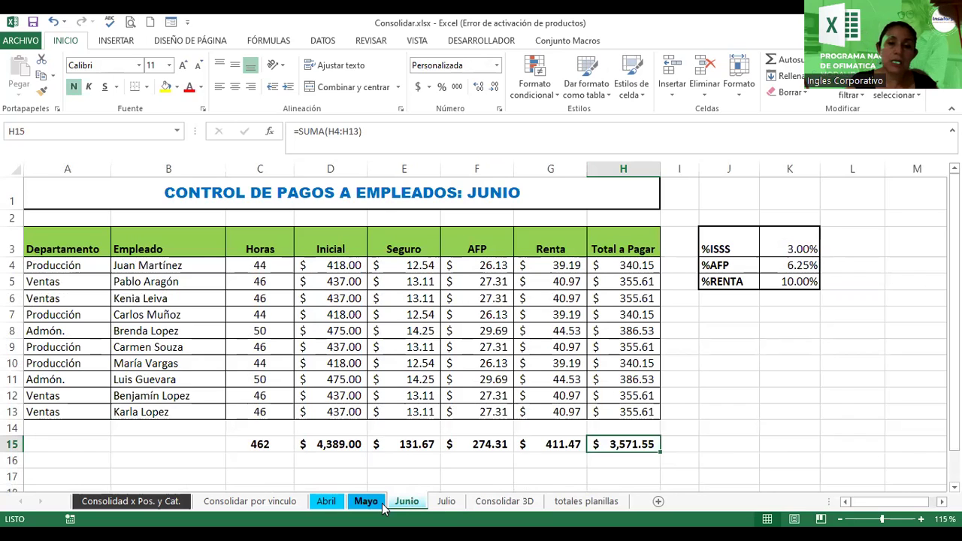
pyautogui.click(360, 507)
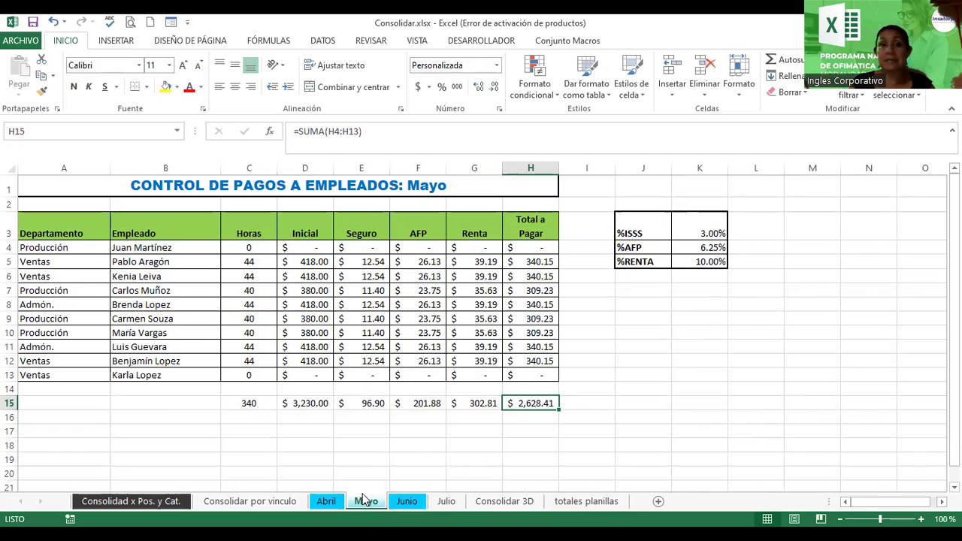
pyautogui.click(593, 501)
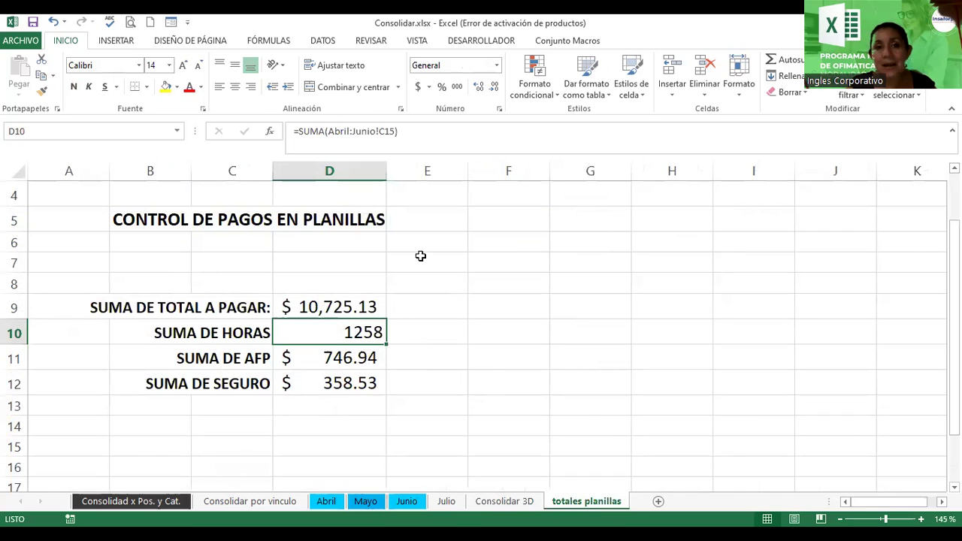
pyautogui.doubleClick(312, 306)
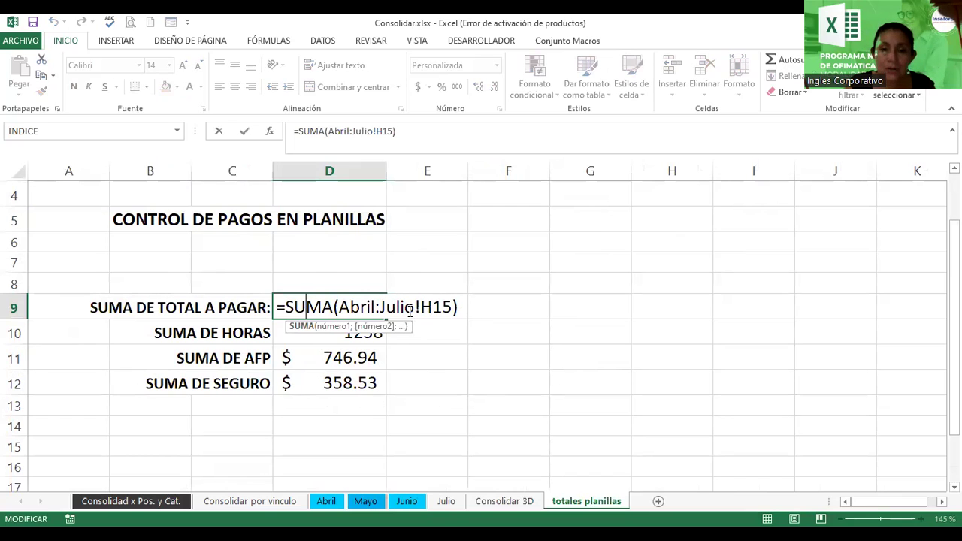
pyautogui.click(629, 279)
pyautogui.moveTo(606, 264); pyautogui.dragTo(606, 354)
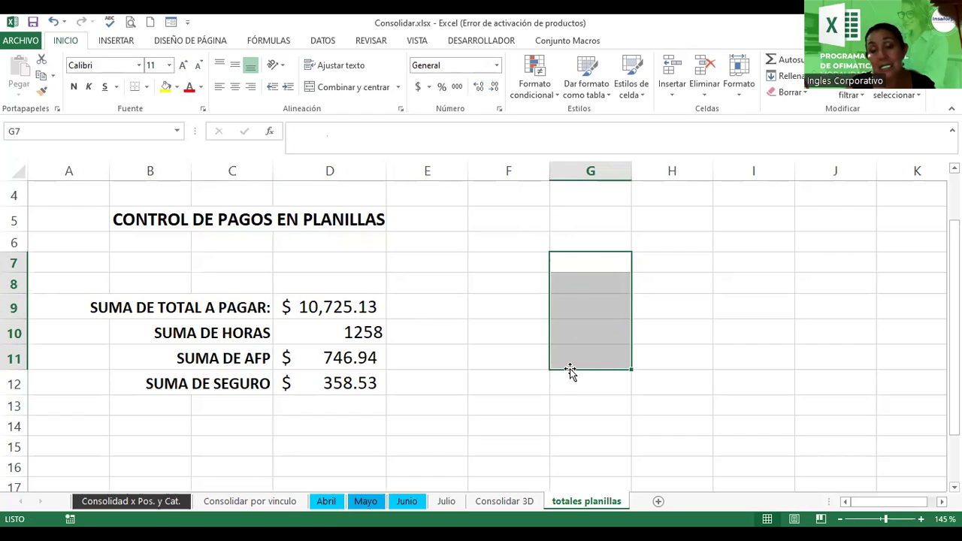
pyautogui.press('Return')
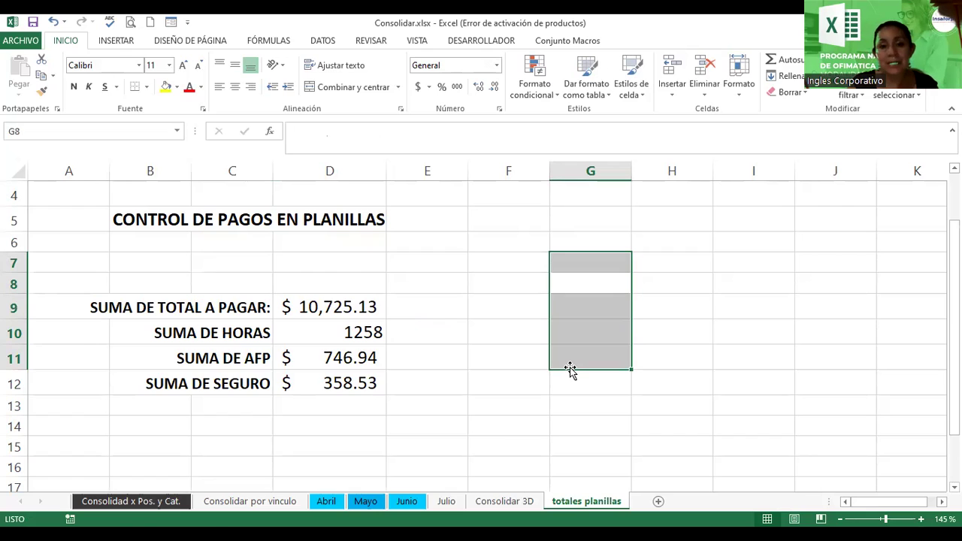
pyautogui.click(419, 323)
pyautogui.click(322, 304)
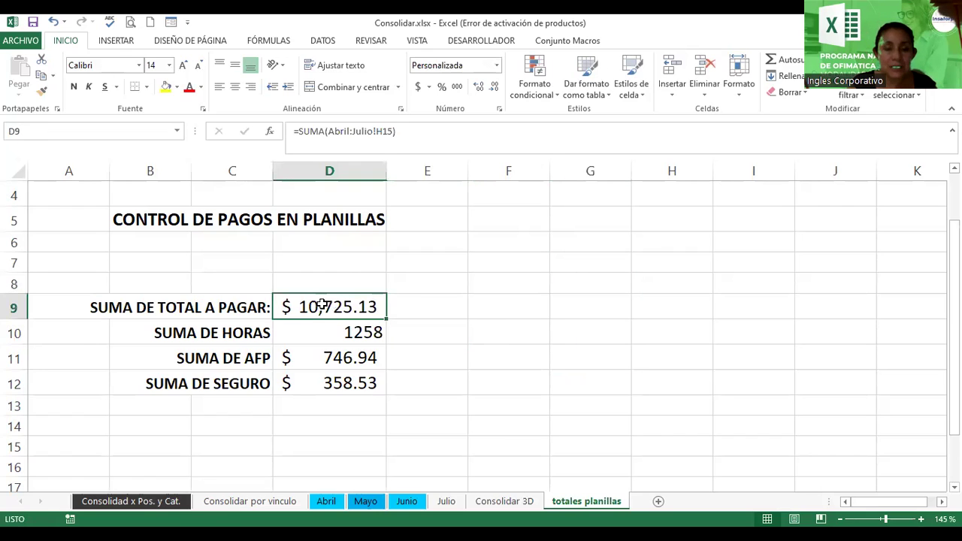
pyautogui.doubleClick(322, 304)
pyautogui.moveTo(340, 306); pyautogui.dragTo(373, 305)
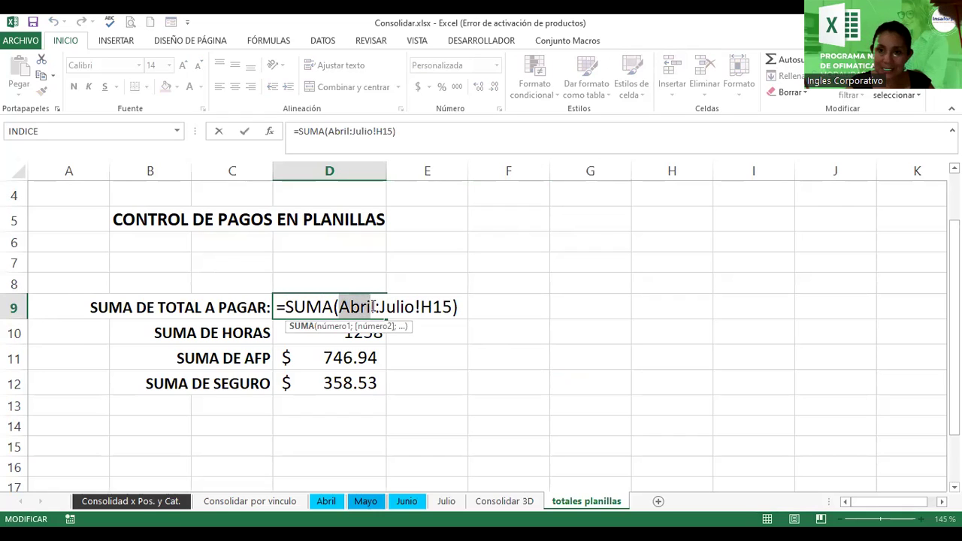
pyautogui.moveTo(373, 305); pyautogui.dragTo(377, 307)
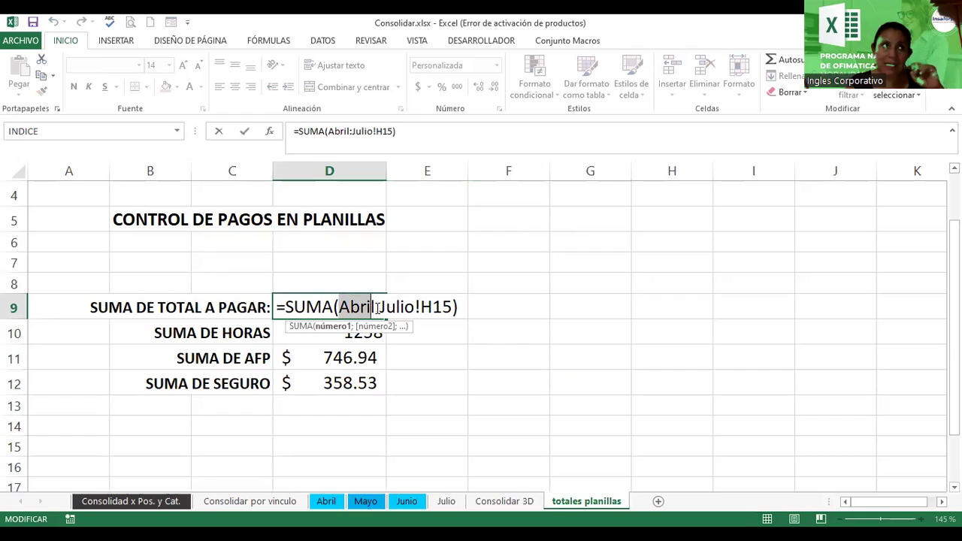
pyautogui.moveTo(379, 306); pyautogui.dragTo(415, 307)
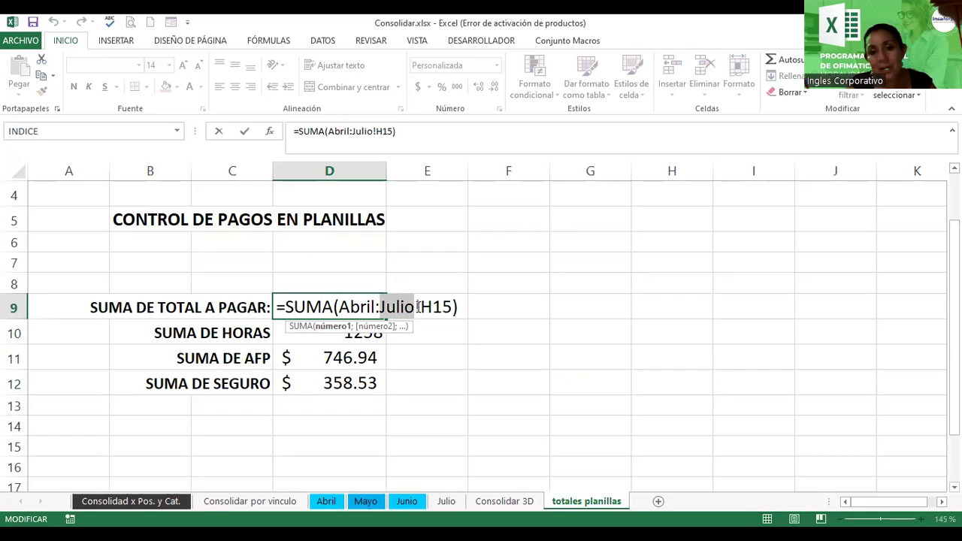
pyautogui.click(421, 306)
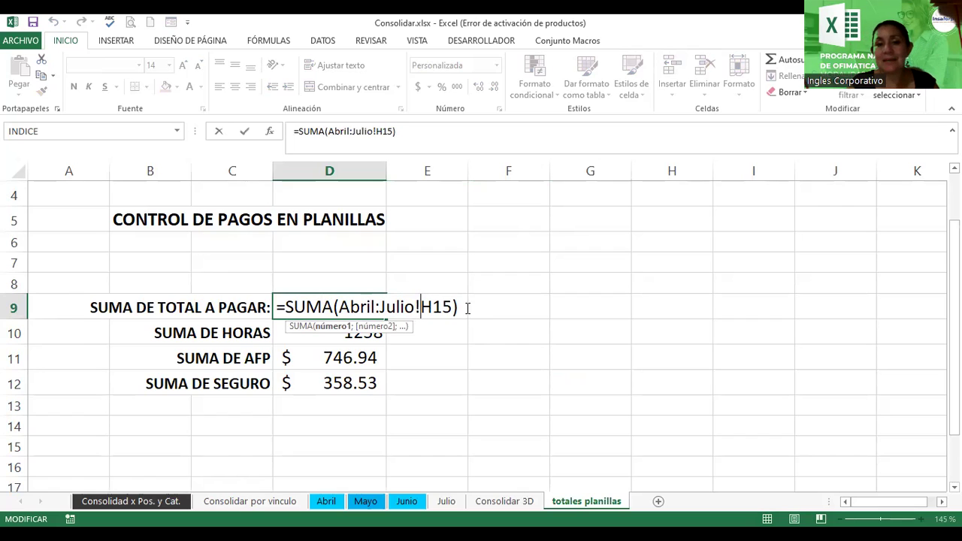
pyautogui.press('Return')
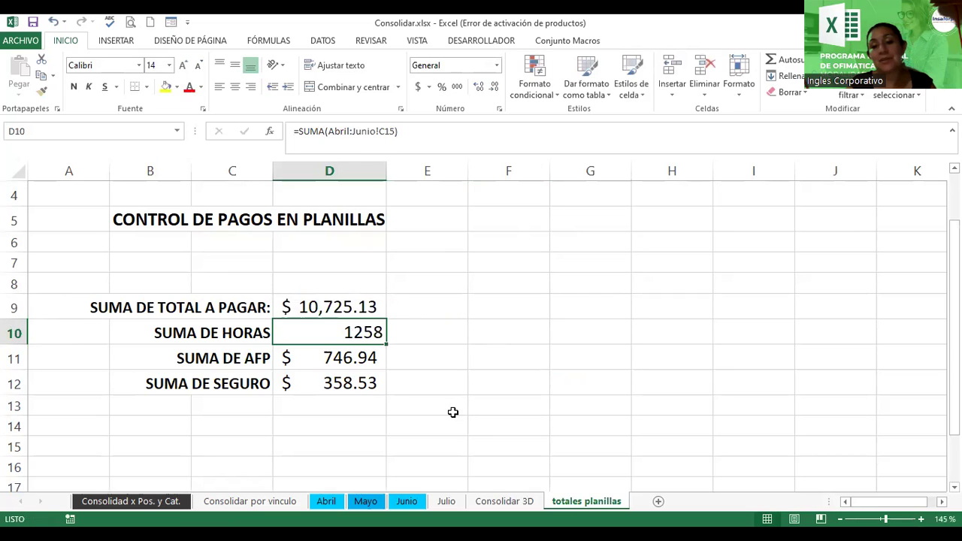